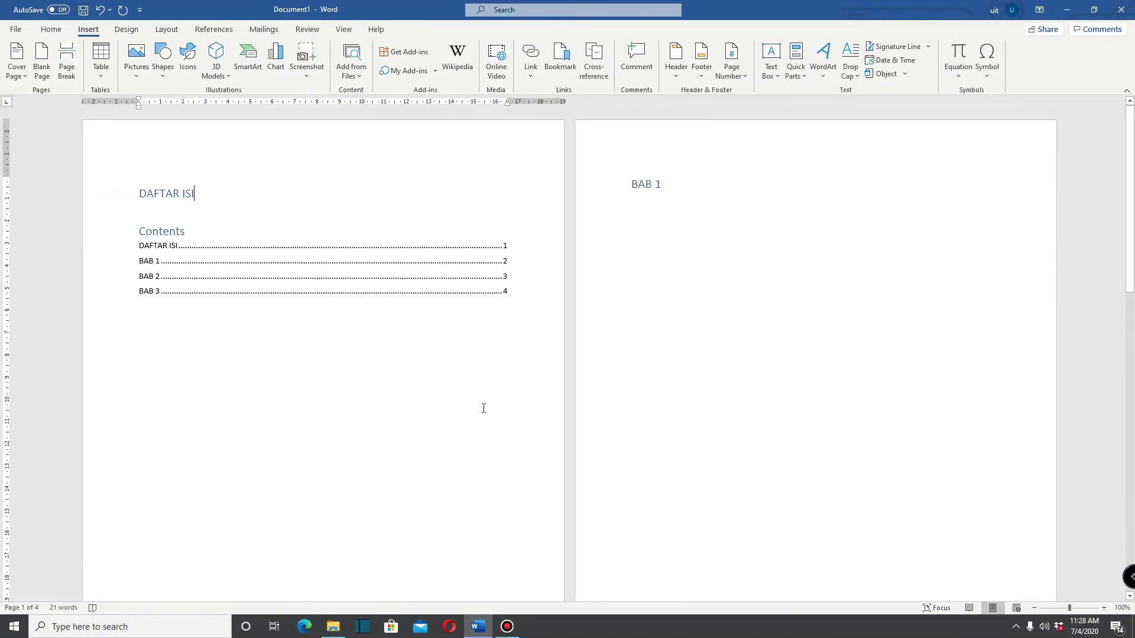
# Step: Examine the page numbers in the table of contents and compare them with the BAB chapter pages of the document
pyautogui.click(459, 261)
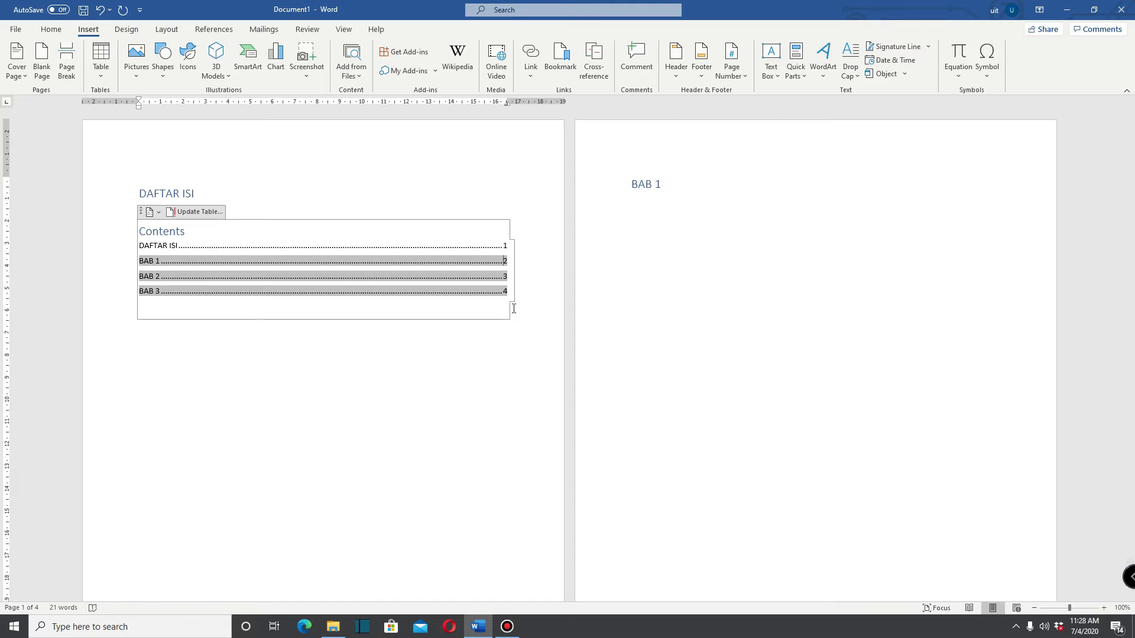
pyautogui.click(434, 247)
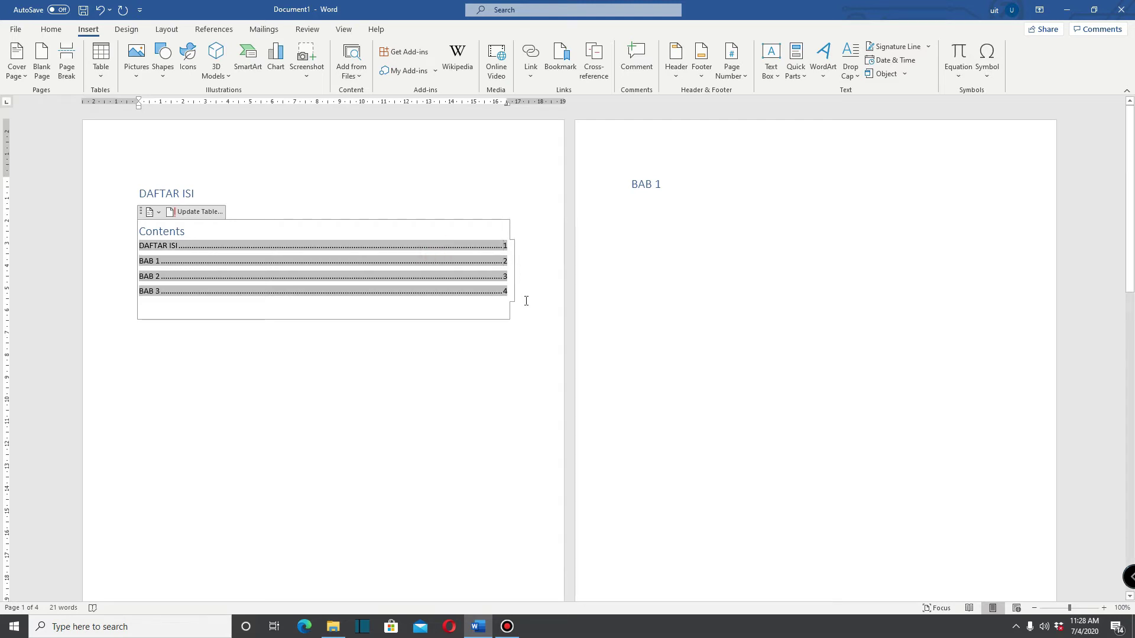
pyautogui.click(487, 292)
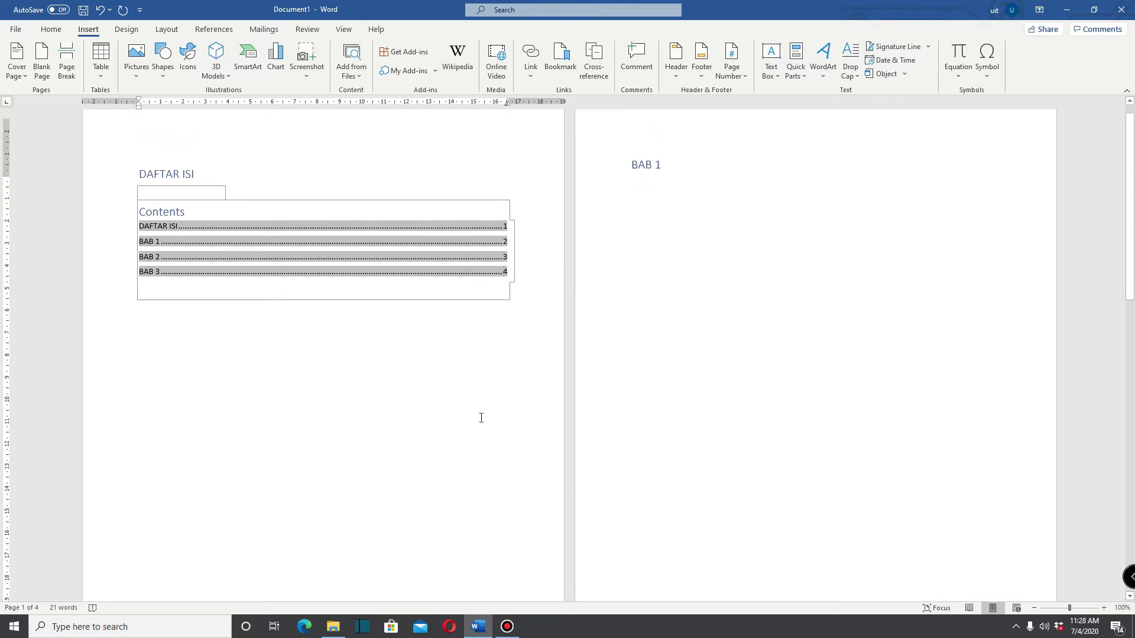
pyautogui.click(497, 248)
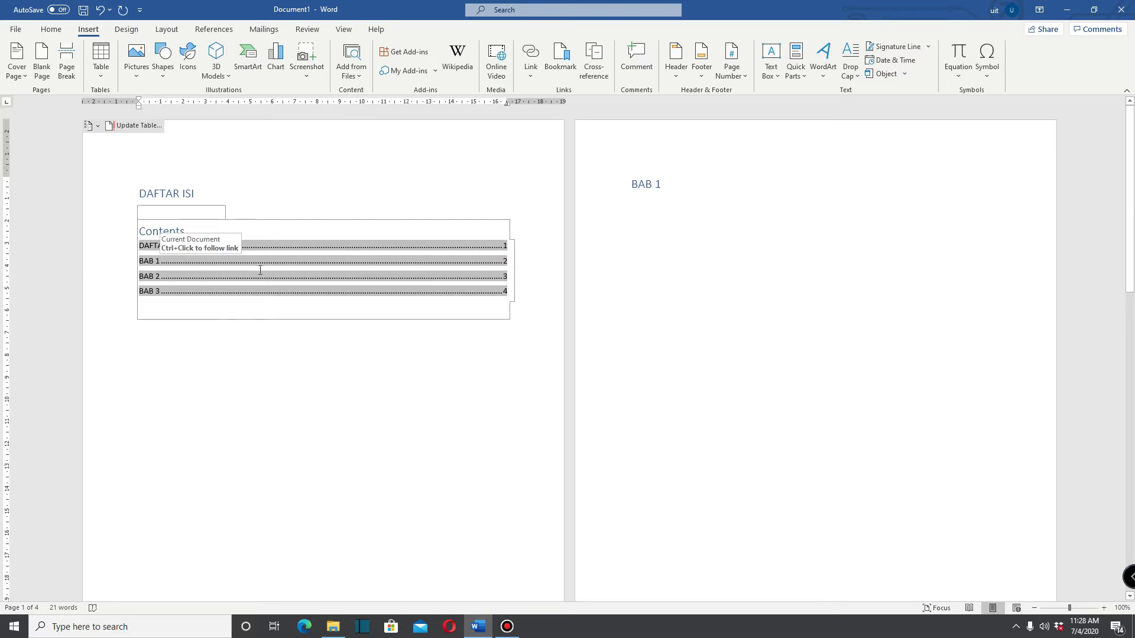
pyautogui.scroll(-4, 562, 335)
pyautogui.scroll(4, 782, 345)
pyautogui.scroll(-9, 784, 348)
pyautogui.scroll(-4, 783, 351)
pyautogui.scroll(7, 784, 353)
pyautogui.scroll(-9, 792, 325)
pyautogui.scroll(6, 797, 301)
pyautogui.scroll(9, 797, 301)
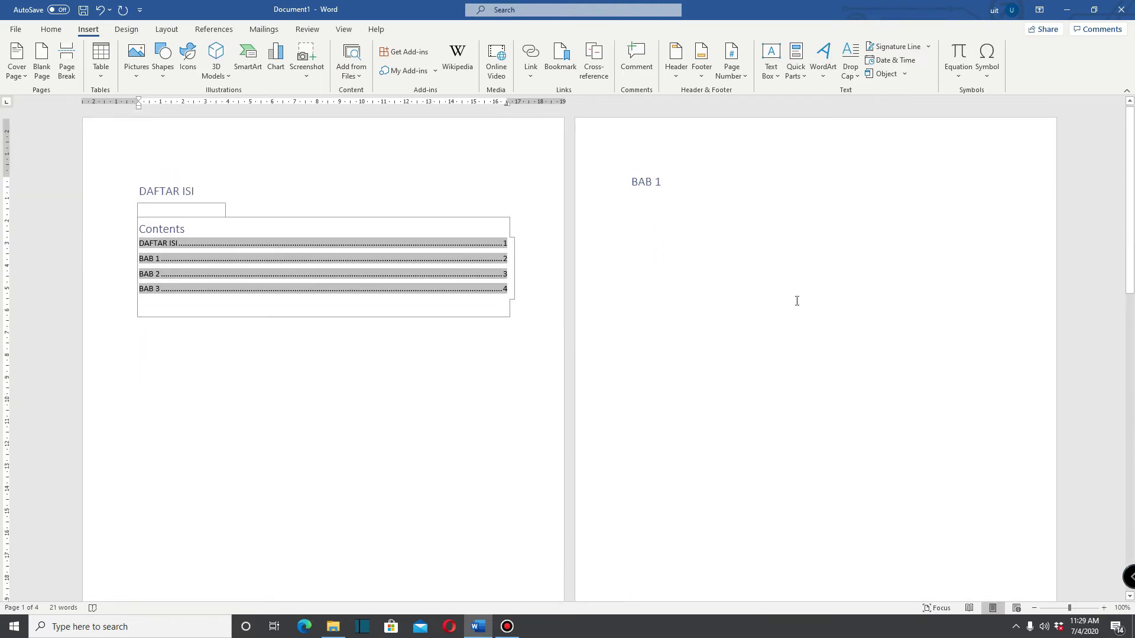
pyautogui.click(490, 276)
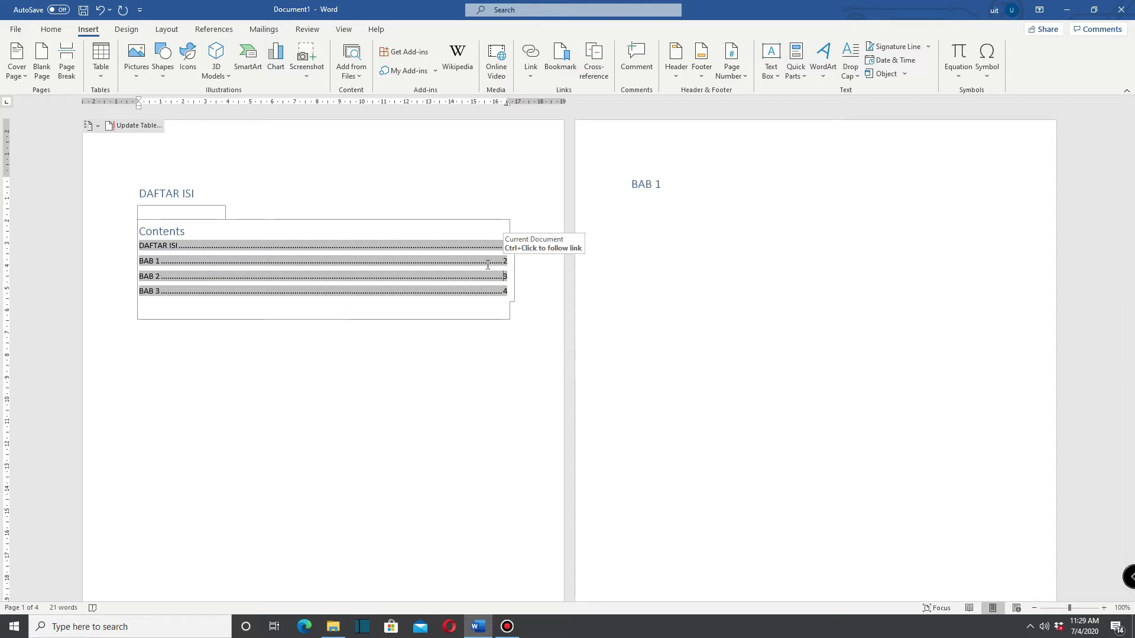
pyautogui.scroll(-6, 519, 311)
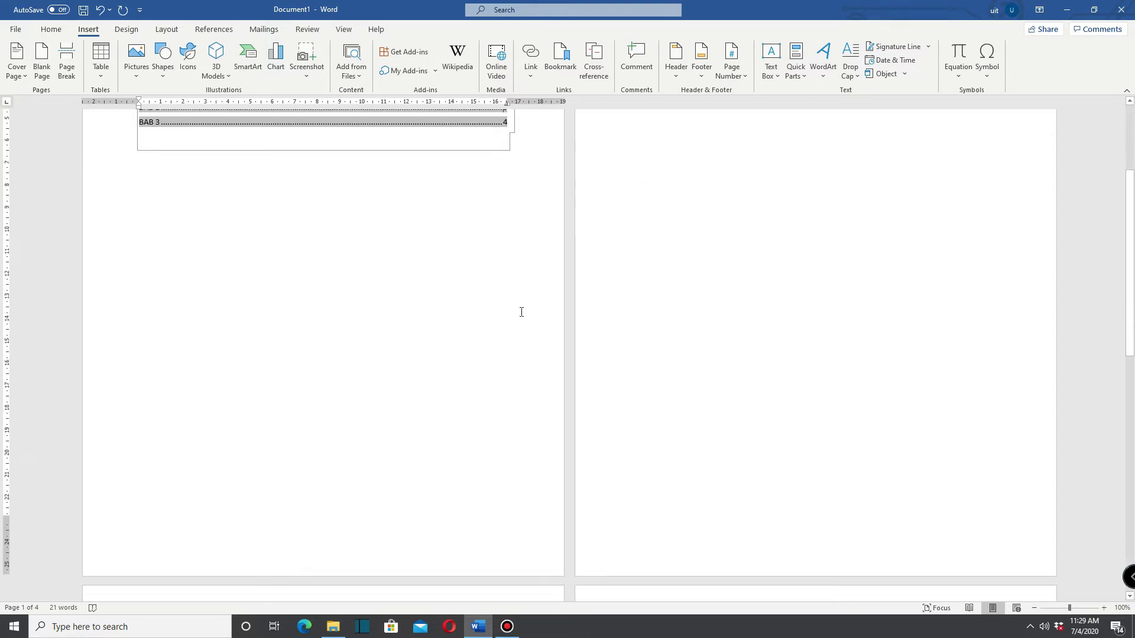
pyautogui.scroll(6, 521, 312)
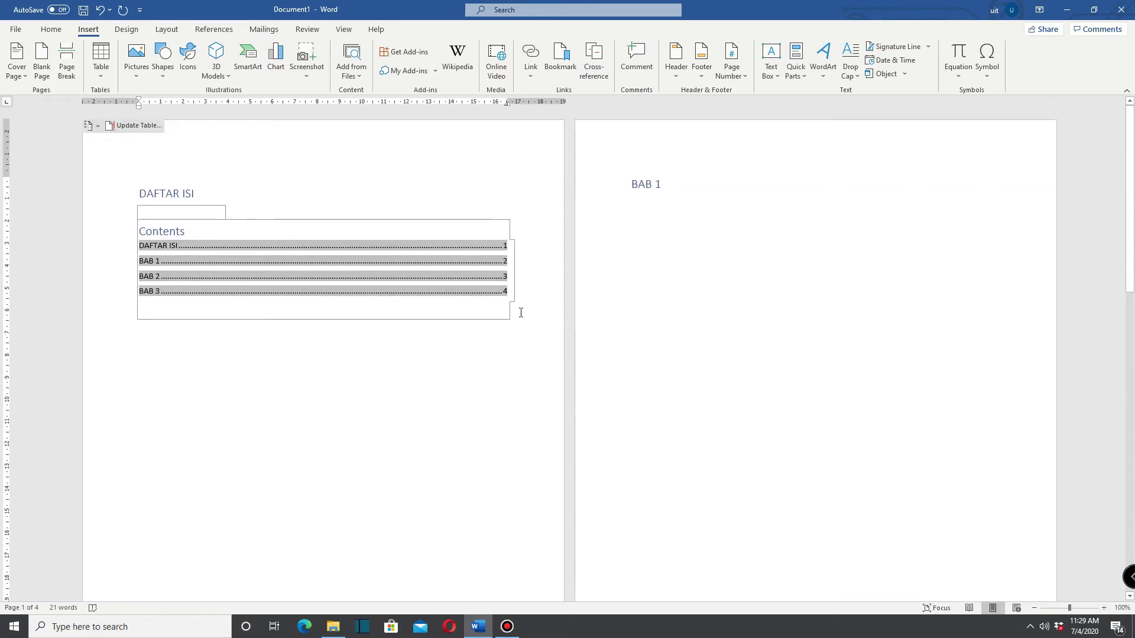
pyautogui.scroll(-2, 360, 203)
pyautogui.scroll(2, 360, 208)
pyautogui.click(207, 190)
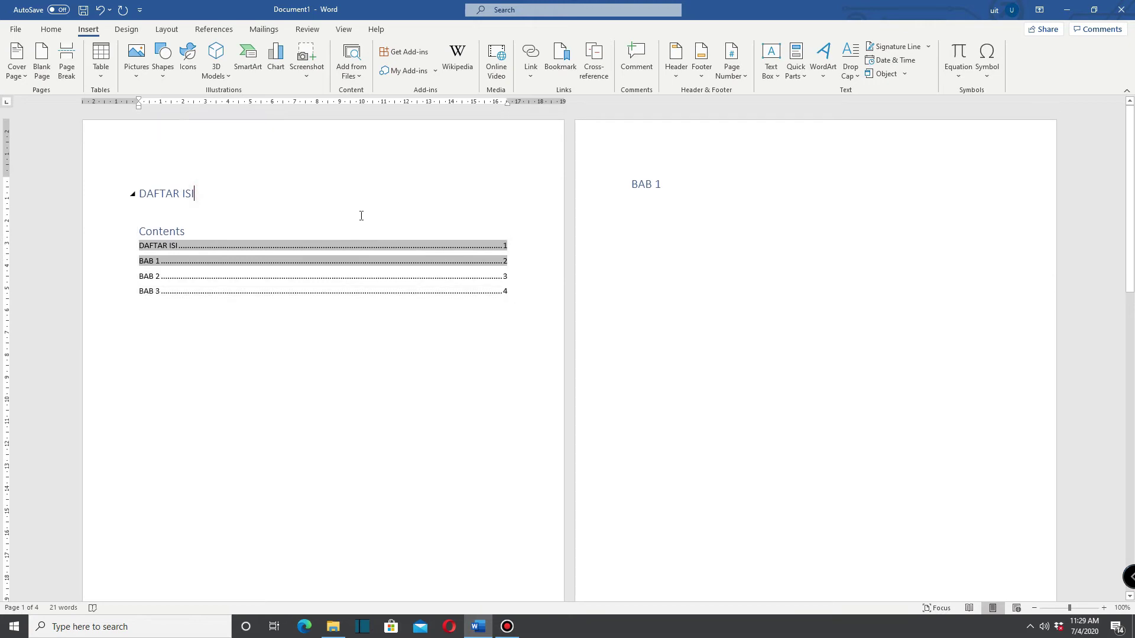
pyautogui.click(140, 193)
pyautogui.click(200, 194)
pyautogui.click(204, 194)
pyautogui.press('Return')
pyautogui.press('Return')
pyautogui.press('Return')
pyautogui.press('Return')
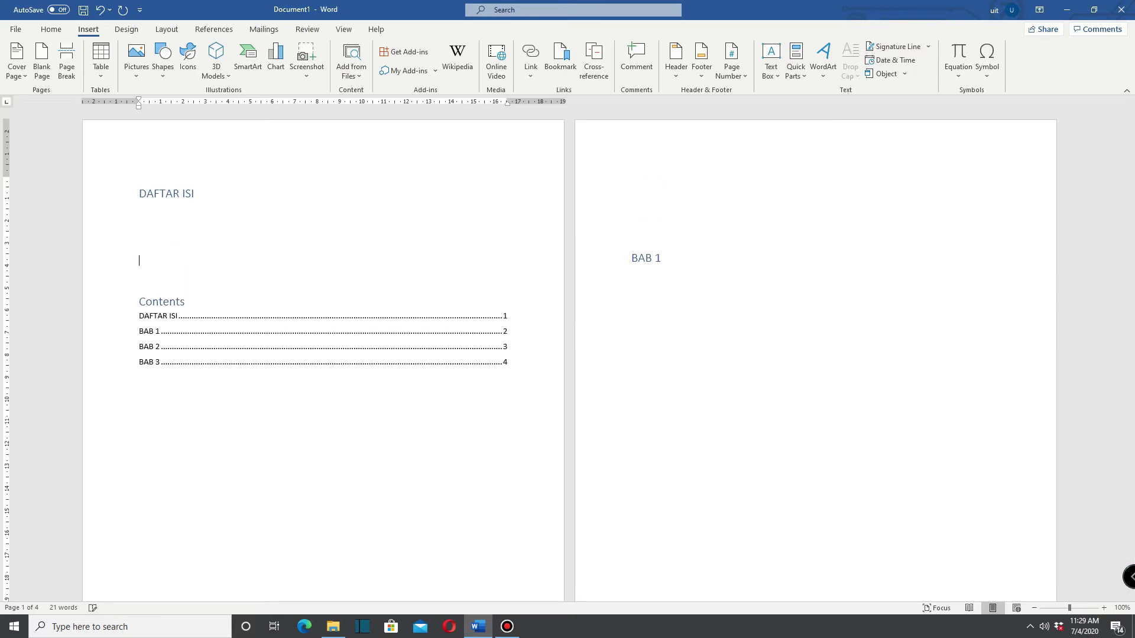
pyautogui.press('BackSpace')
pyautogui.press('BackSpace')
pyautogui.press('BackSpace')
pyautogui.press('BackSpace')
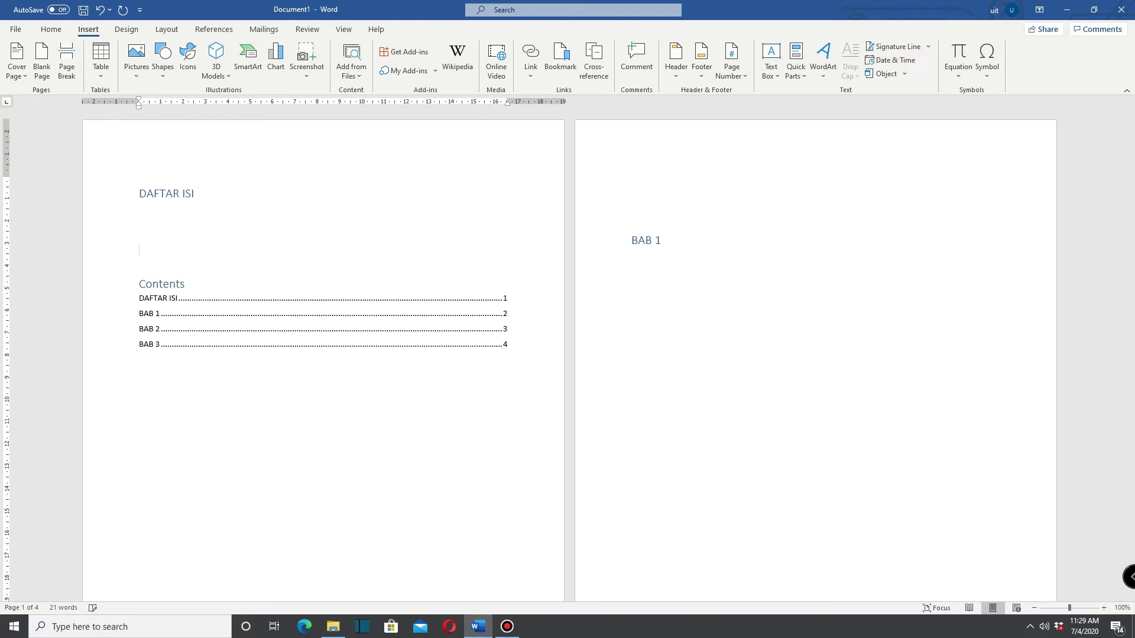
pyautogui.click(141, 195)
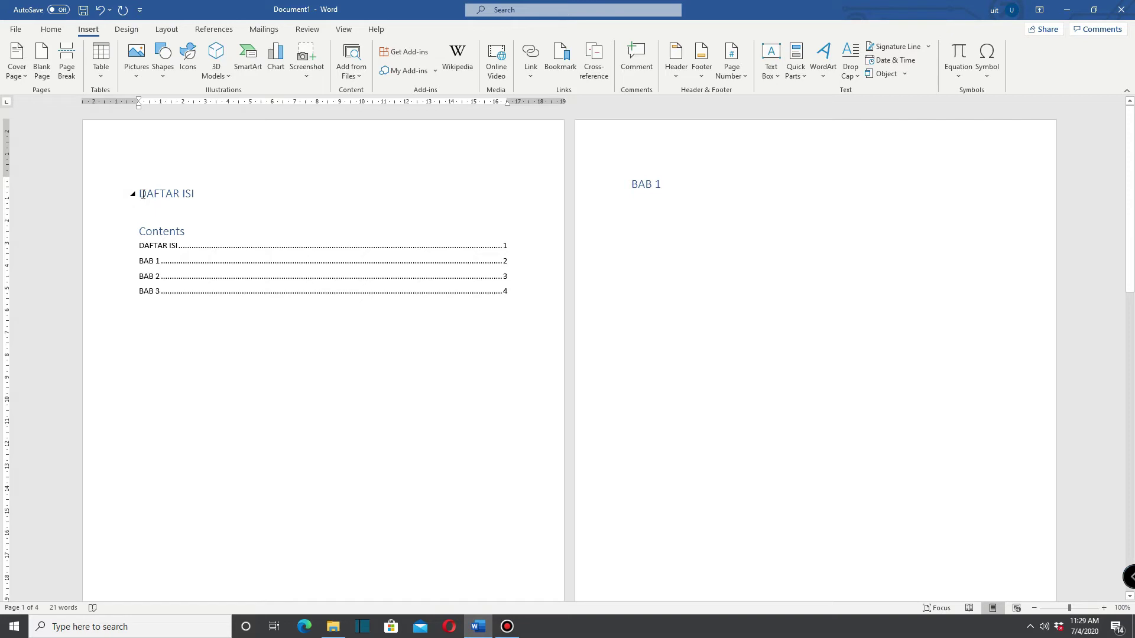
pyautogui.press('Return')
pyautogui.press('Up')
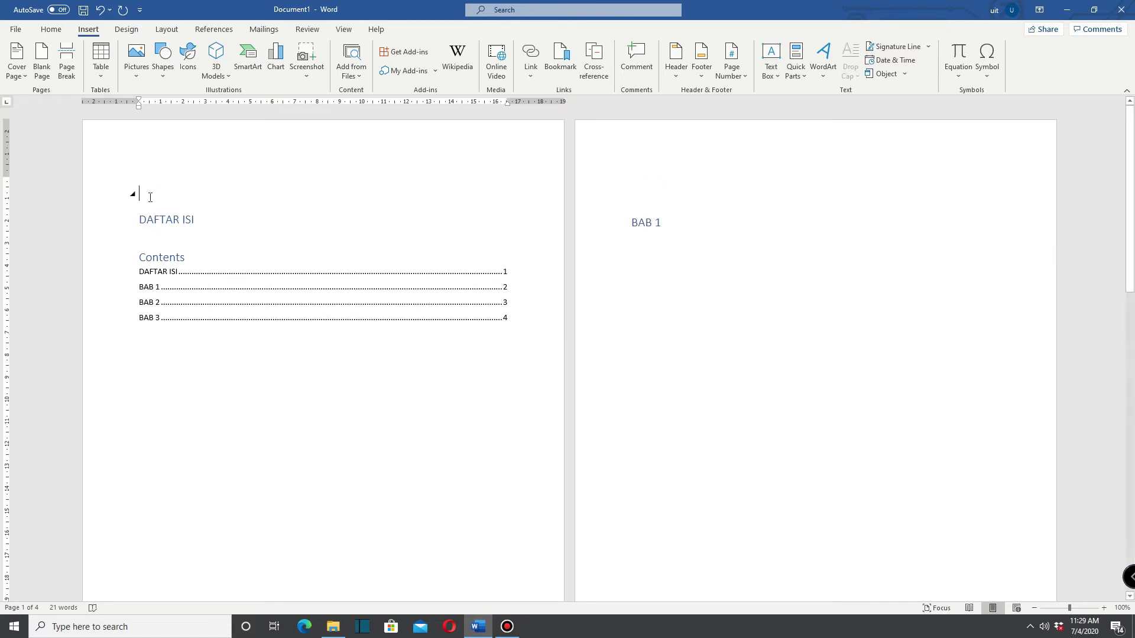
pyautogui.click(150, 195)
pyautogui.press('Delete')
# Step: Add blank paragraphs below the DAFTAR ISI heading to push the table of contents onto the second page
pyautogui.click(201, 194)
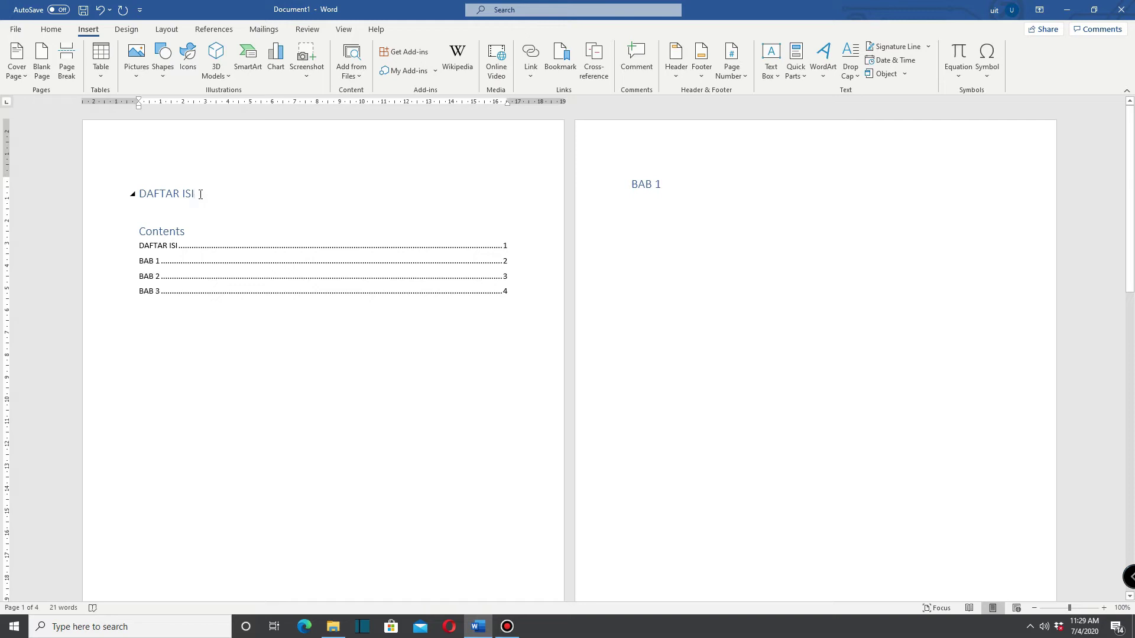
pyautogui.press('Return')
pyautogui.press('Return')
pyautogui.press('Return')
pyautogui.press('Return')
pyautogui.press('Return')
pyautogui.press('Return')
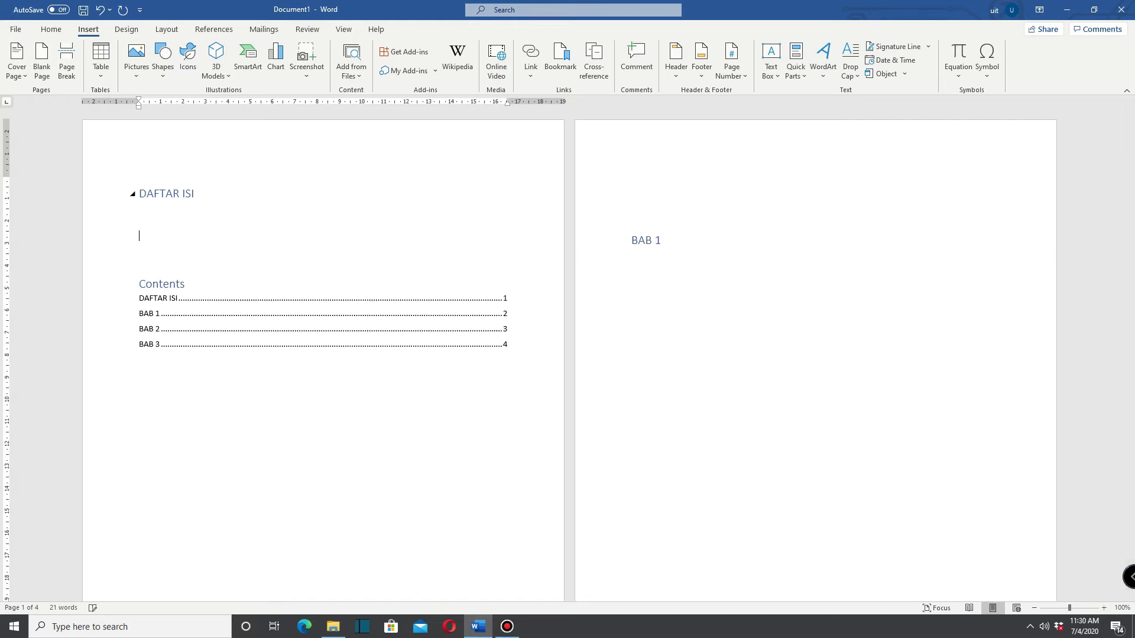
pyautogui.press('Return')
pyautogui.press('Return')
pyautogui.press('Return')
pyautogui.press('Return')
pyautogui.press('Return')
pyautogui.press('Return')
pyautogui.press('Return')
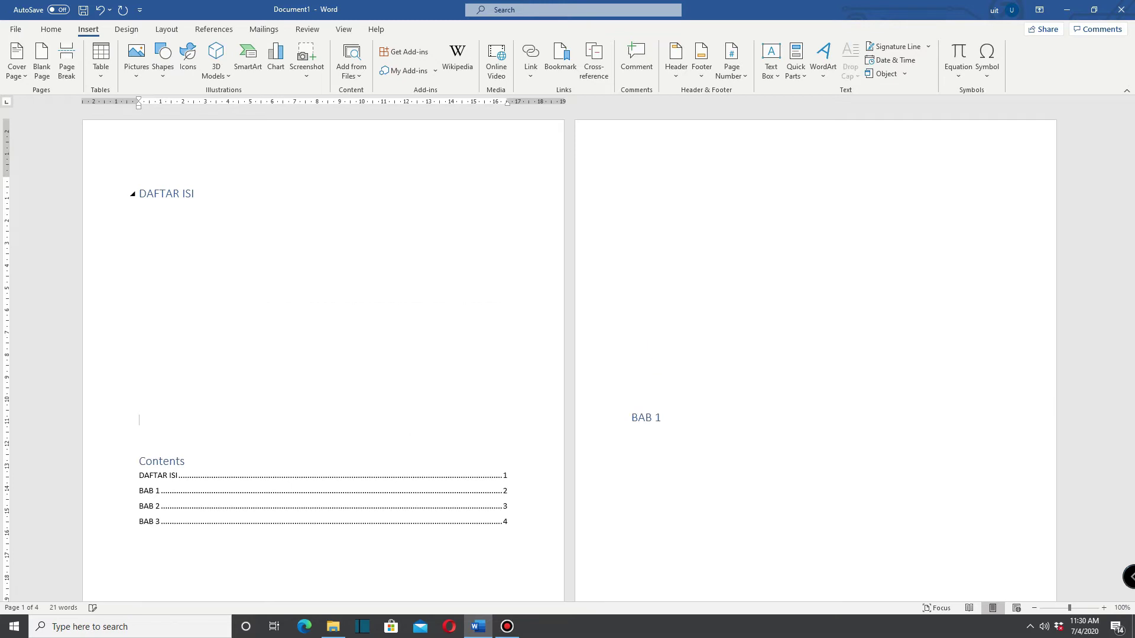
pyautogui.scroll(-1, 197, 195)
pyautogui.press('Return')
pyautogui.press('Return')
pyautogui.press('Return')
pyautogui.press('Return')
pyautogui.press('Return')
pyautogui.press('Return')
pyautogui.press('Return')
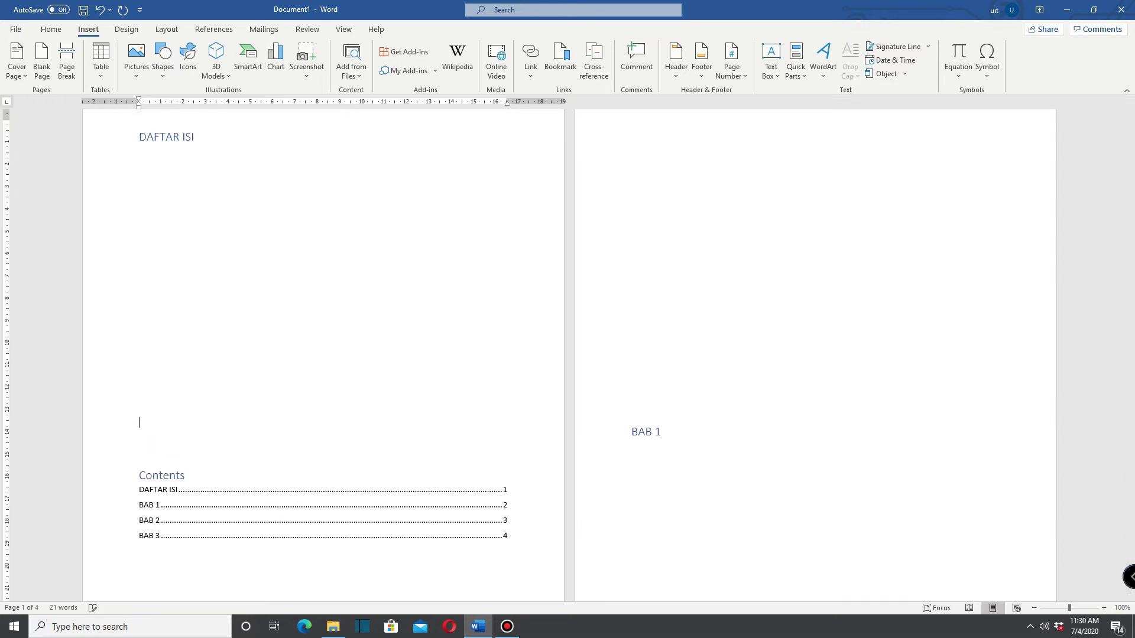
pyautogui.press('Return')
pyautogui.press('Return')
pyautogui.press('Return')
pyautogui.press('Return')
pyautogui.press('Return')
pyautogui.press('Return')
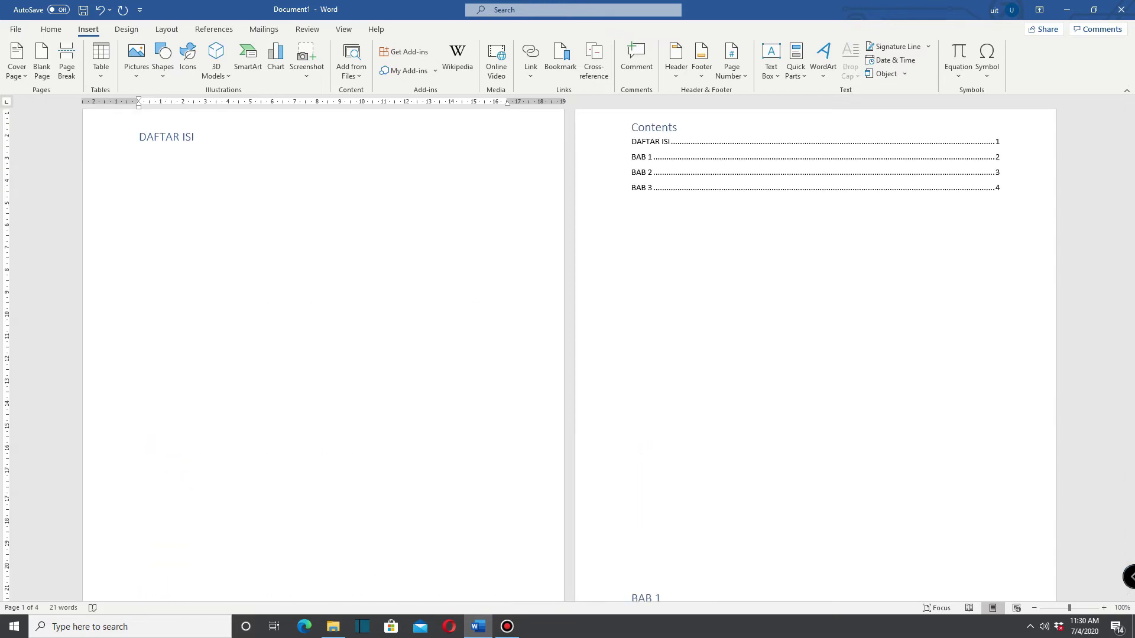
pyautogui.press('Return')
pyautogui.press('Return')
pyautogui.press('Return')
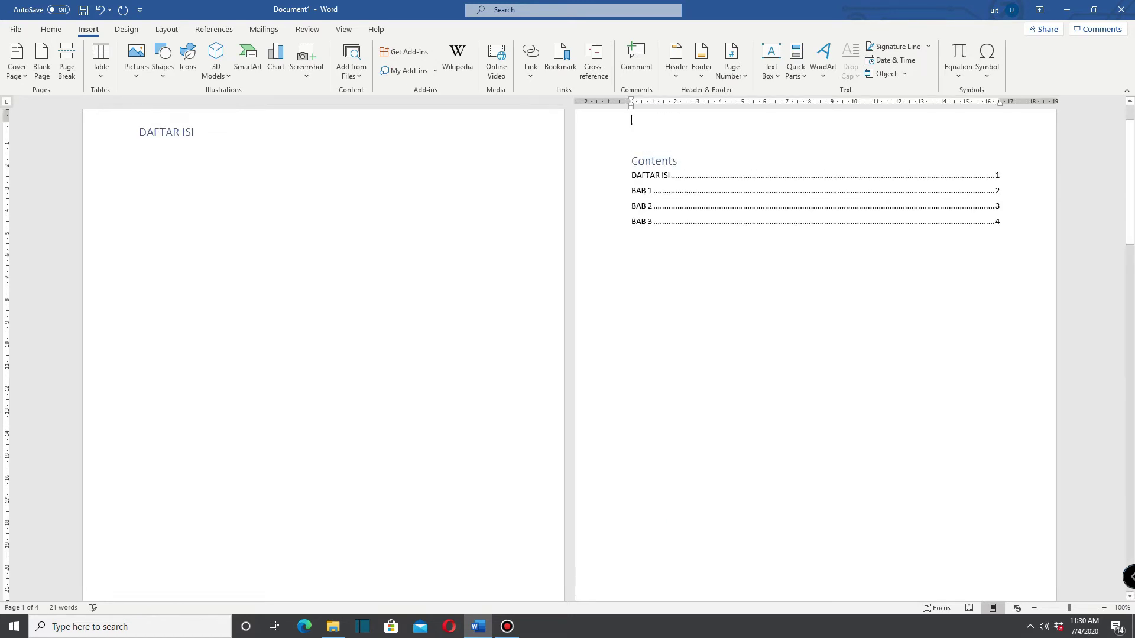
pyautogui.scroll(1, 173, 168)
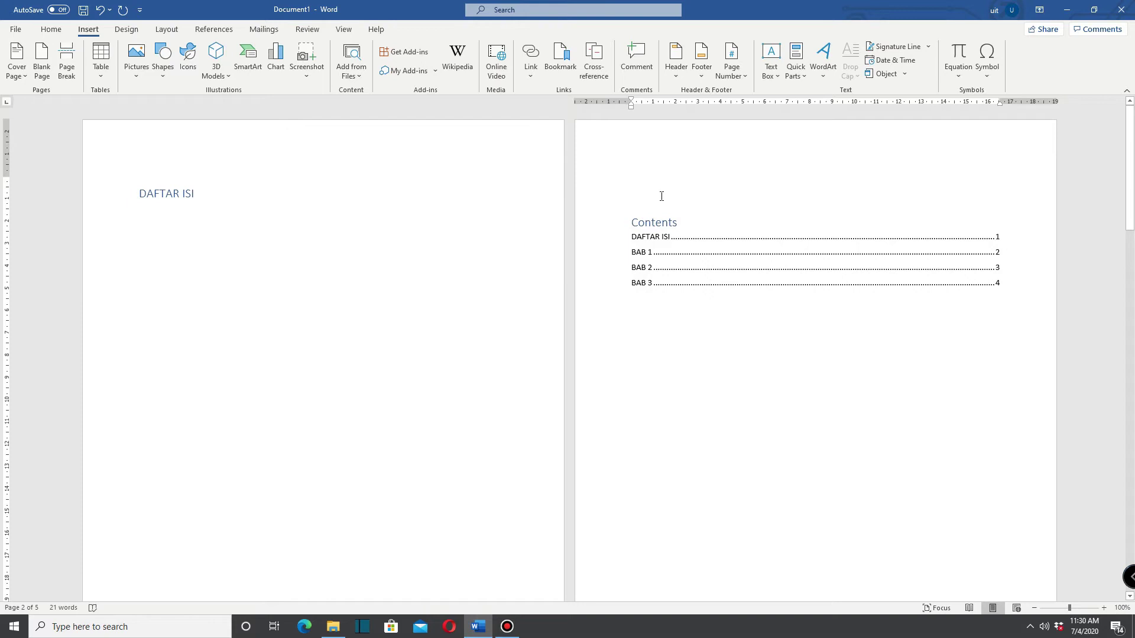
# Step: Enter the title DAFTAR ISI above the table of contents on the second page
pyautogui.write('Daf')
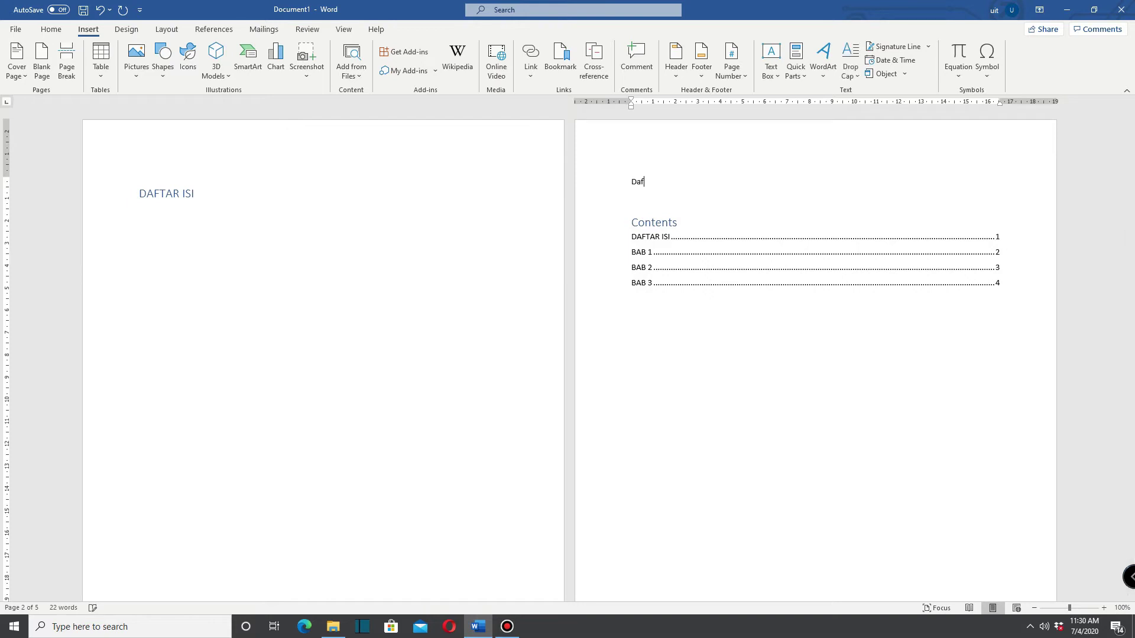
pyautogui.press('BackSpace')
pyautogui.press('BackSpace')
pyautogui.press('BackSpace')
pyautogui.write('DAFTAR ISI')
# Step: Apply the Heading 1 style to the new DAFTAR ISI title on the second page
pyautogui.tripleClick(689, 180)
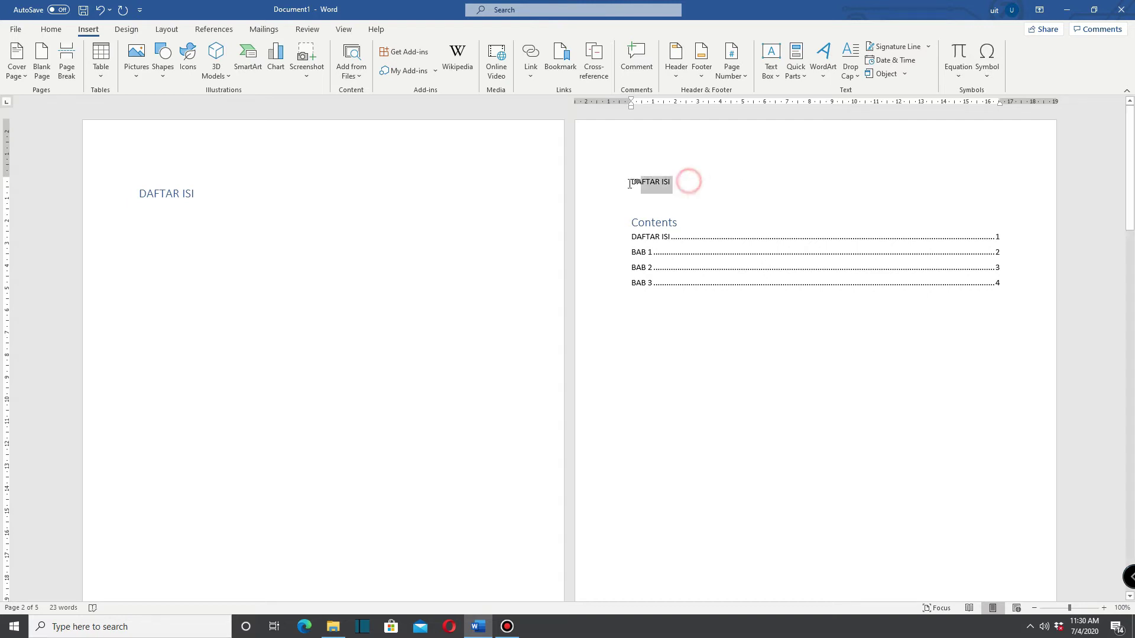
pyautogui.click(52, 30)
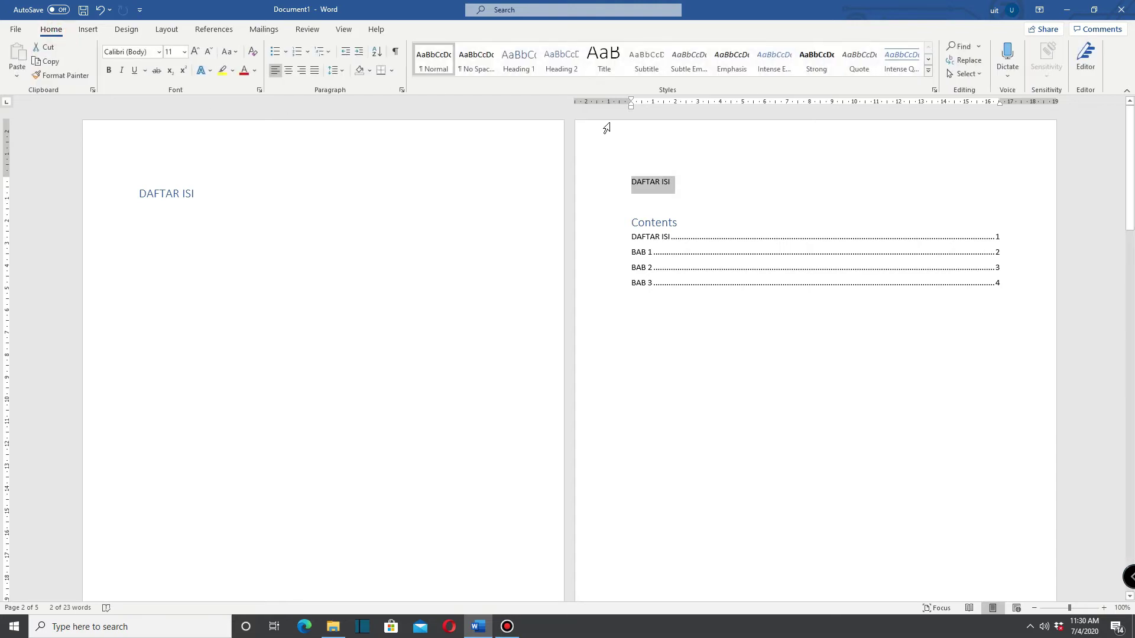
pyautogui.click(520, 66)
# Step: Replace the DAFTAR ISI heading on the first page with KATA PENGANTAR and start a new line below it
pyautogui.click(178, 216)
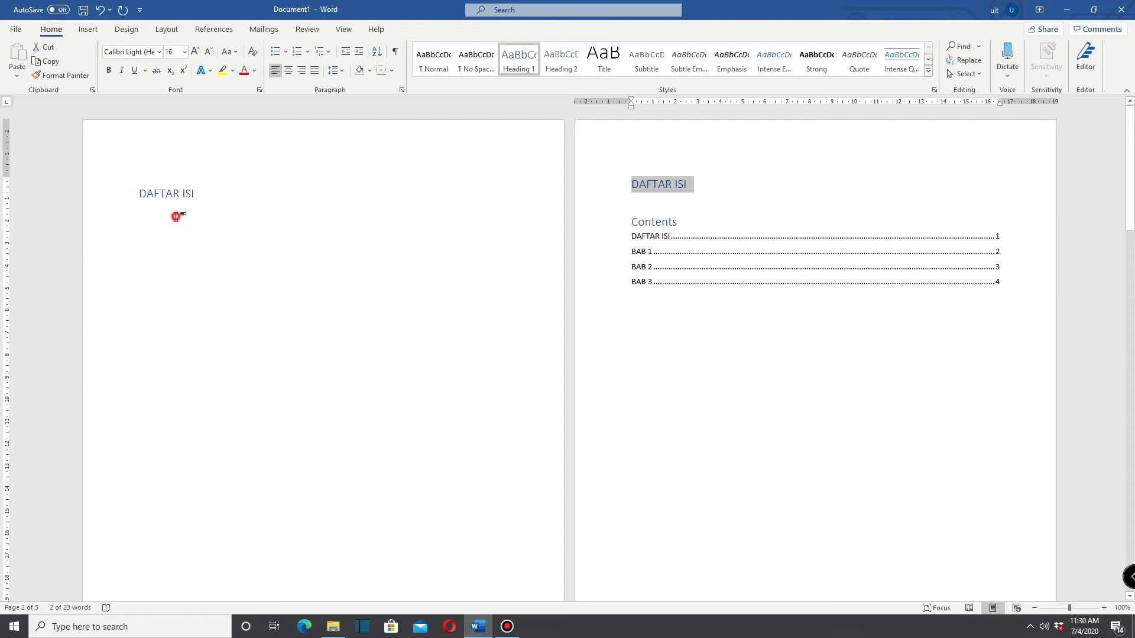
pyautogui.click(200, 196)
pyautogui.press('BackSpace')
pyautogui.press('BackSpace')
pyautogui.press('BackSpace')
pyautogui.press('BackSpace')
pyautogui.press('BackSpace')
pyautogui.press('BackSpace')
pyautogui.press('BackSpace')
pyautogui.press('BackSpace')
pyautogui.press('BackSpace')
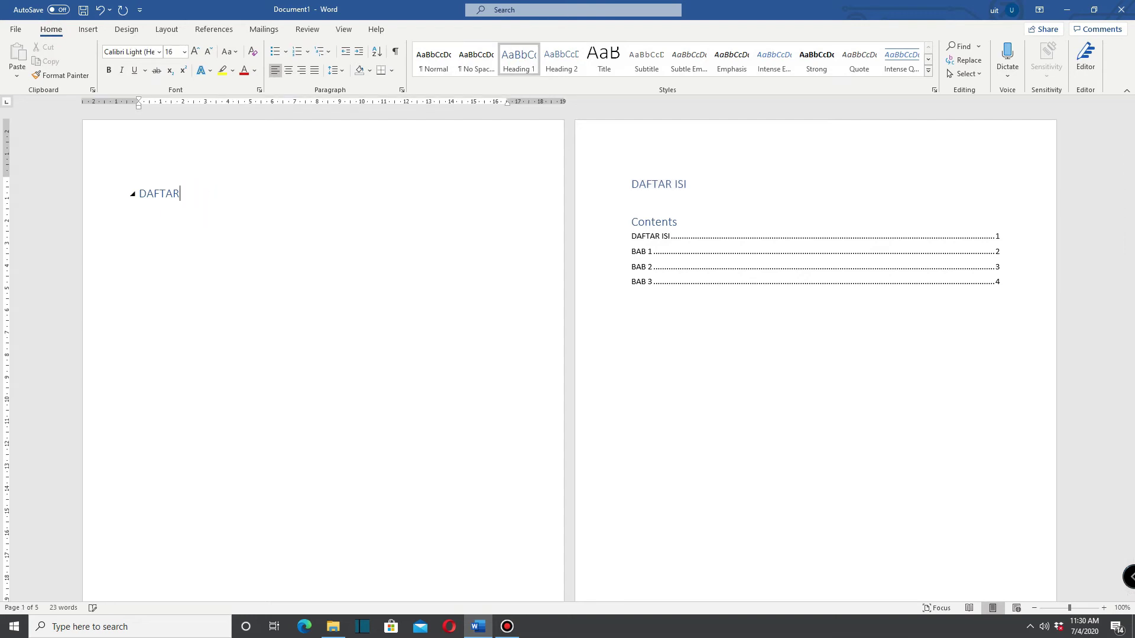
pyautogui.press('BackSpace')
pyautogui.write('KATA PENGANTAR')
pyautogui.press('Return')
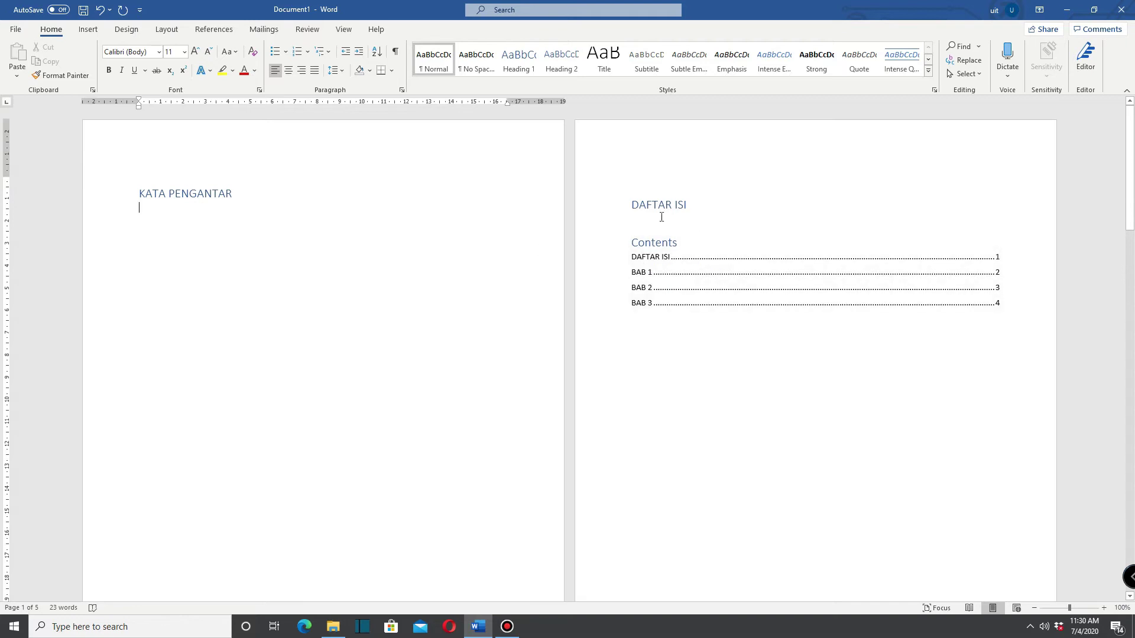
# Step: Insert a page break below KATA PENGANTAR and enter the title DAFTAR TABEL on the new page
pyautogui.scroll(-4, 356, 246)
pyautogui.scroll(3, 364, 251)
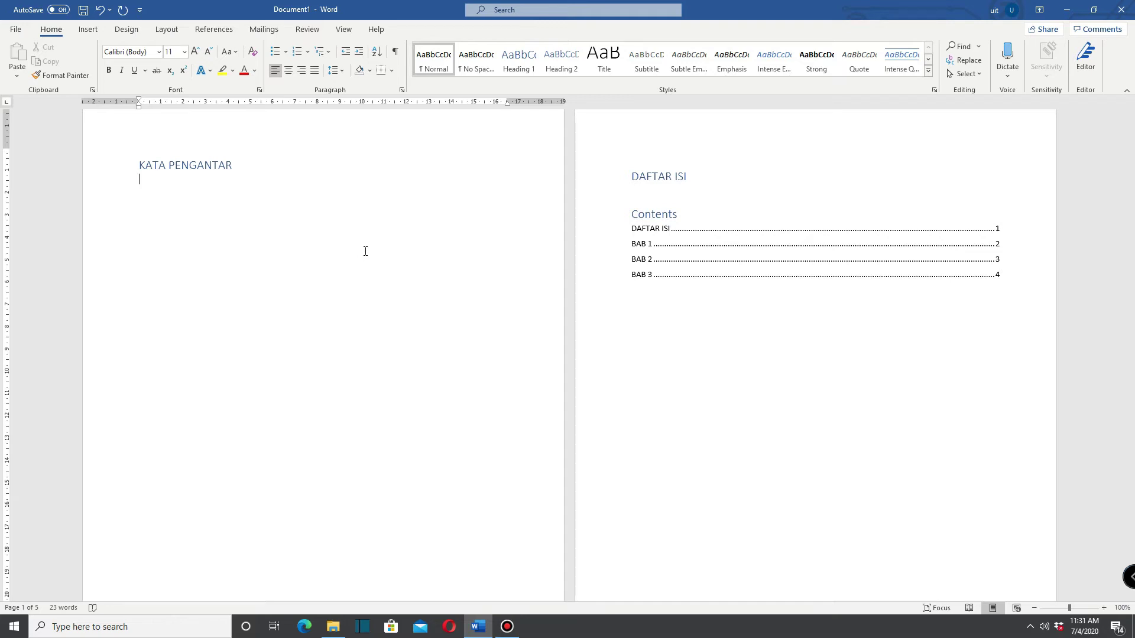
pyautogui.click(170, 197)
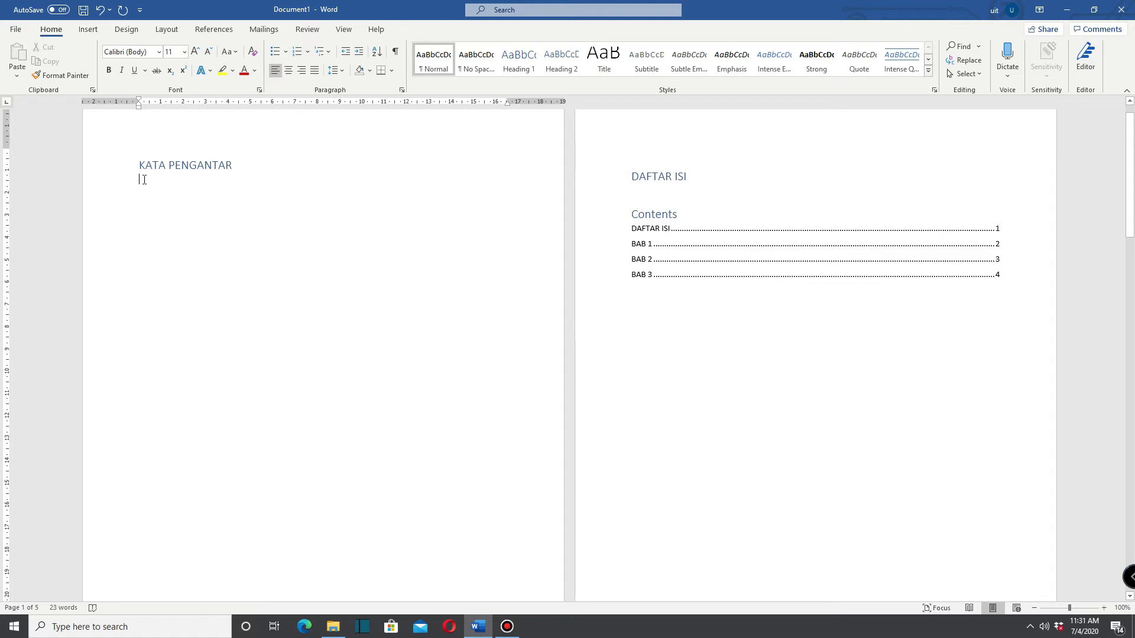
pyautogui.hotkey('ctrl', 'Return')
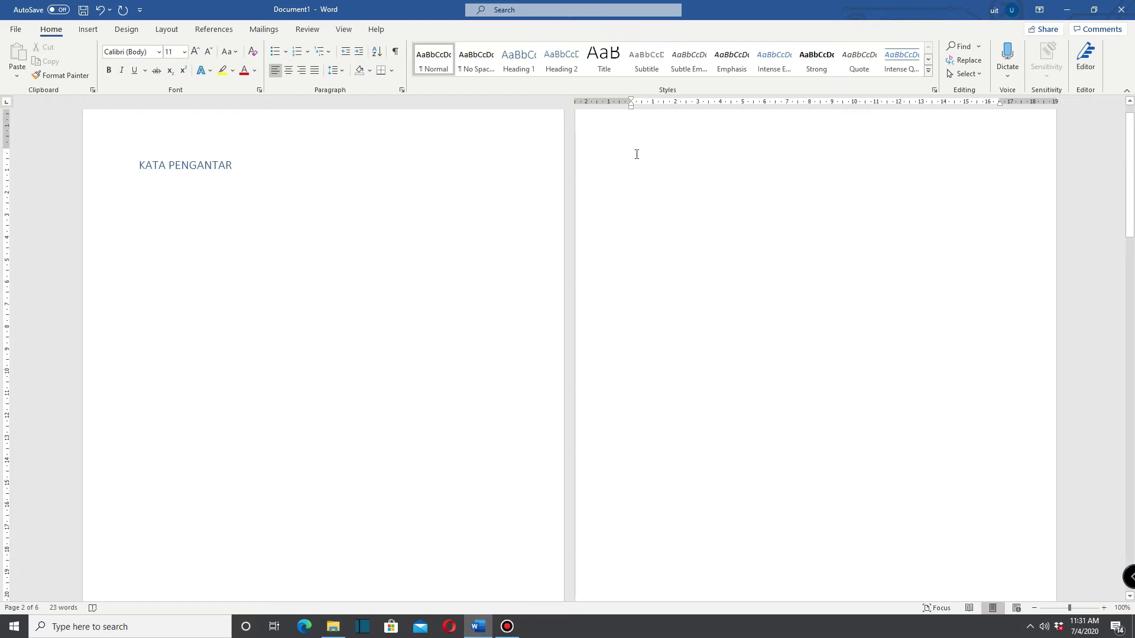
pyautogui.scroll(-3, 674, 291)
pyautogui.scroll(3, 673, 291)
pyautogui.write('DAF')
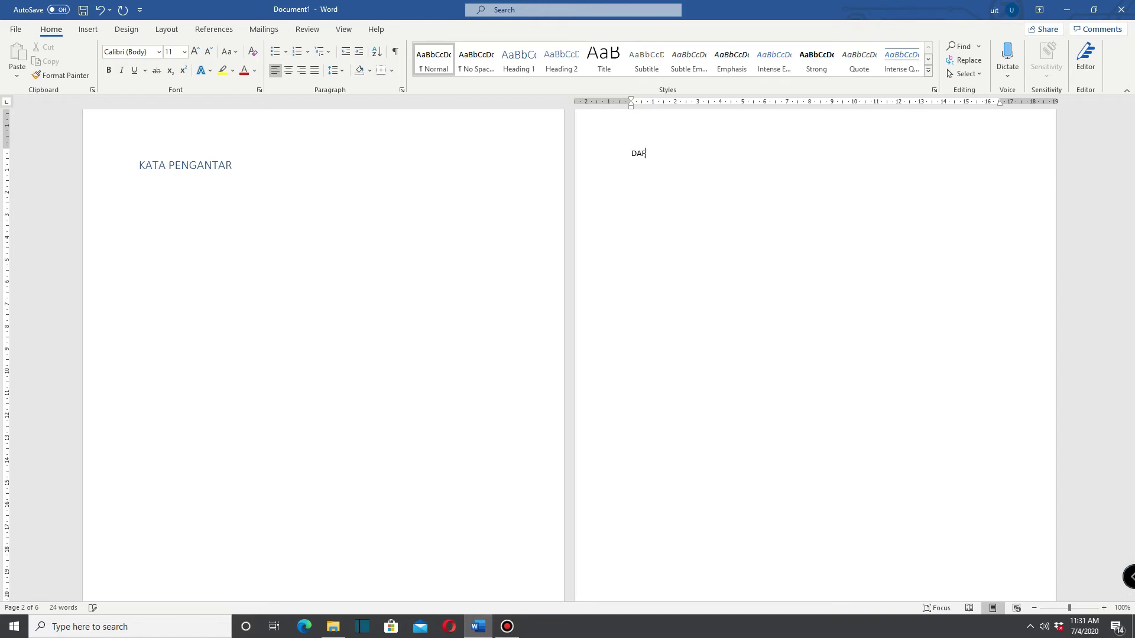
pyautogui.write('TAR TABEL')
# Step: Insert a page break after DAFTAR TABEL and enter the title DAFTAR GAMBAR on the new page
pyautogui.hotkey('ctrl', 'Return')
pyautogui.write('DAFTAR')
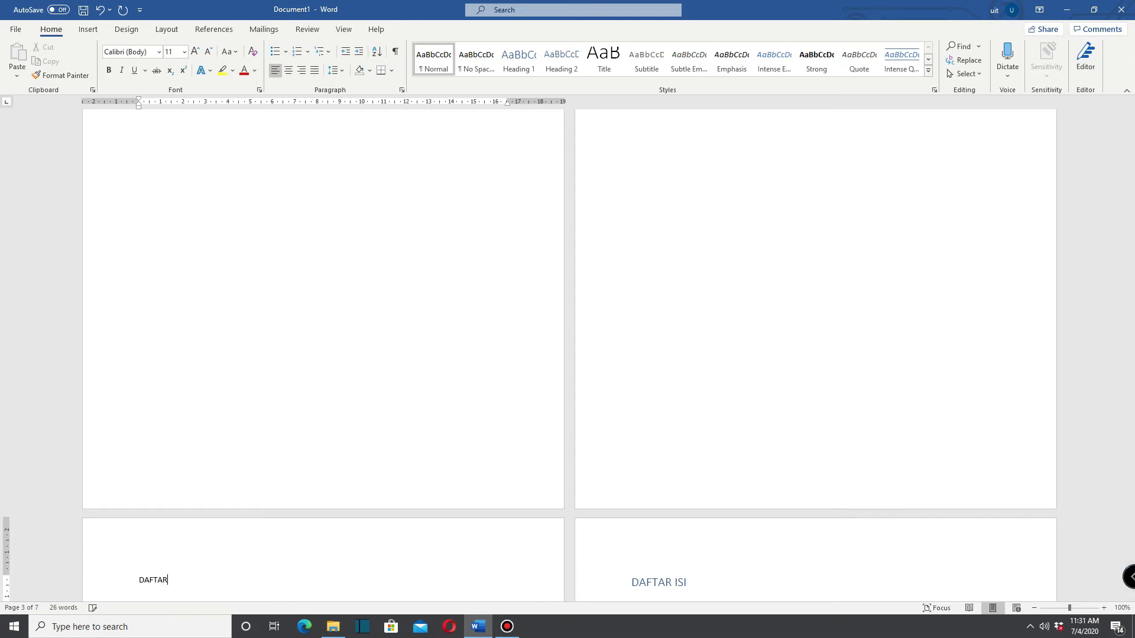
pyautogui.write(' GAMBAR')
# Step: Apply the Heading 1 style to the DAFTAR TABEL and DAFTAR GAMBAR titles
pyautogui.scroll(5, 691, 195)
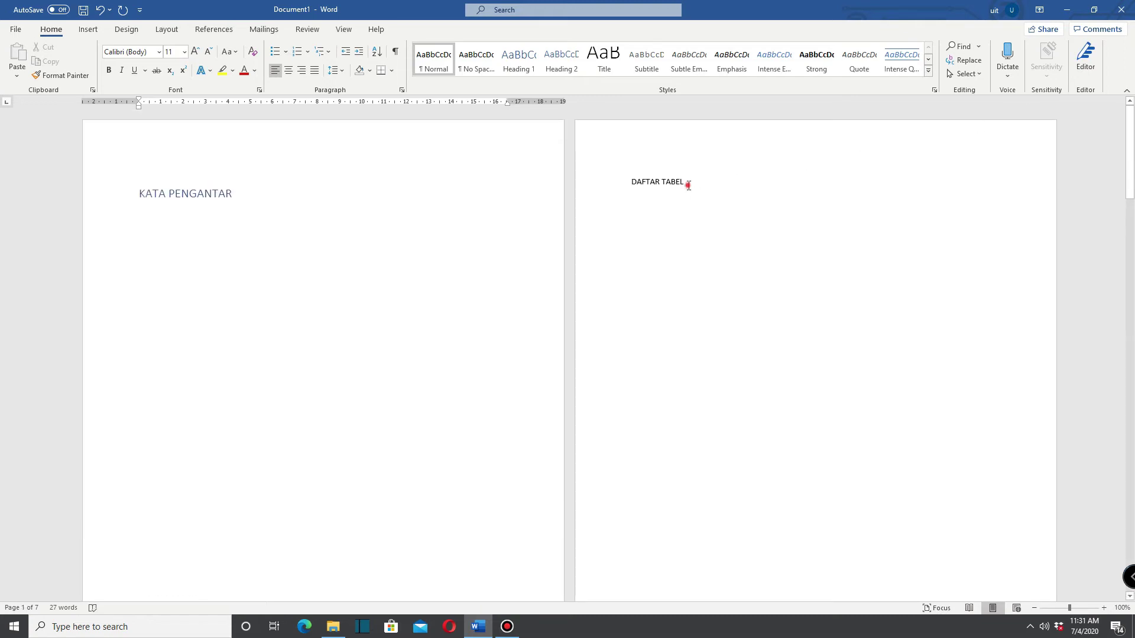
pyautogui.moveTo(687, 182); pyautogui.dragTo(627, 182)
pyautogui.click(514, 61)
pyautogui.scroll(-5, 595, 322)
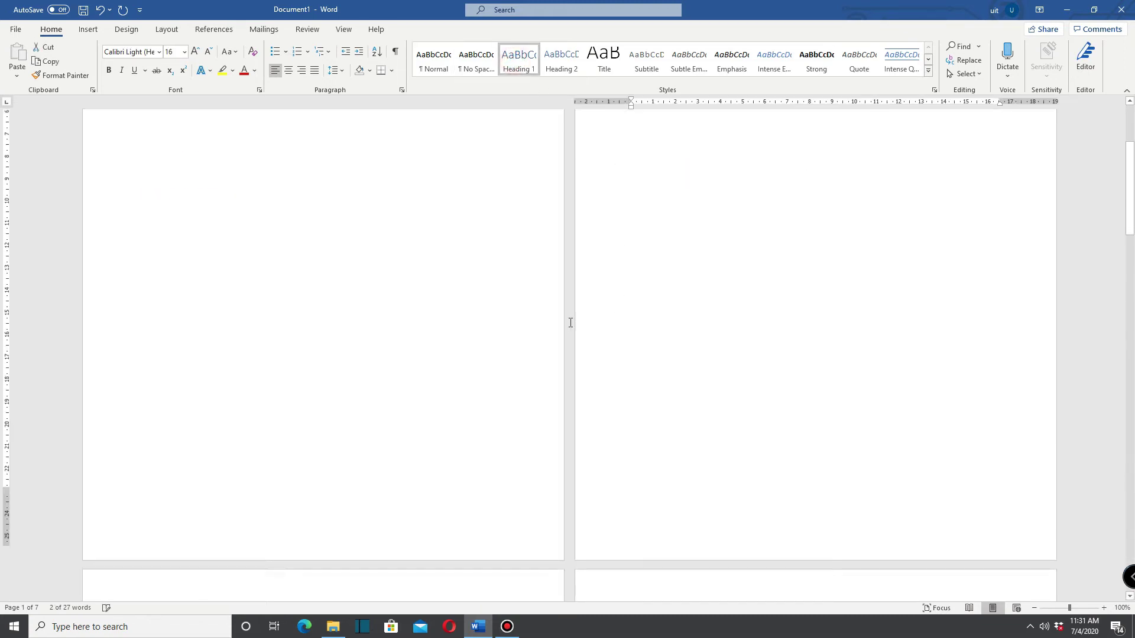
pyautogui.moveTo(216, 448); pyautogui.dragTo(139, 449)
pyautogui.scroll(2, 610, 126)
pyautogui.click(519, 61)
pyautogui.scroll(3, 382, 398)
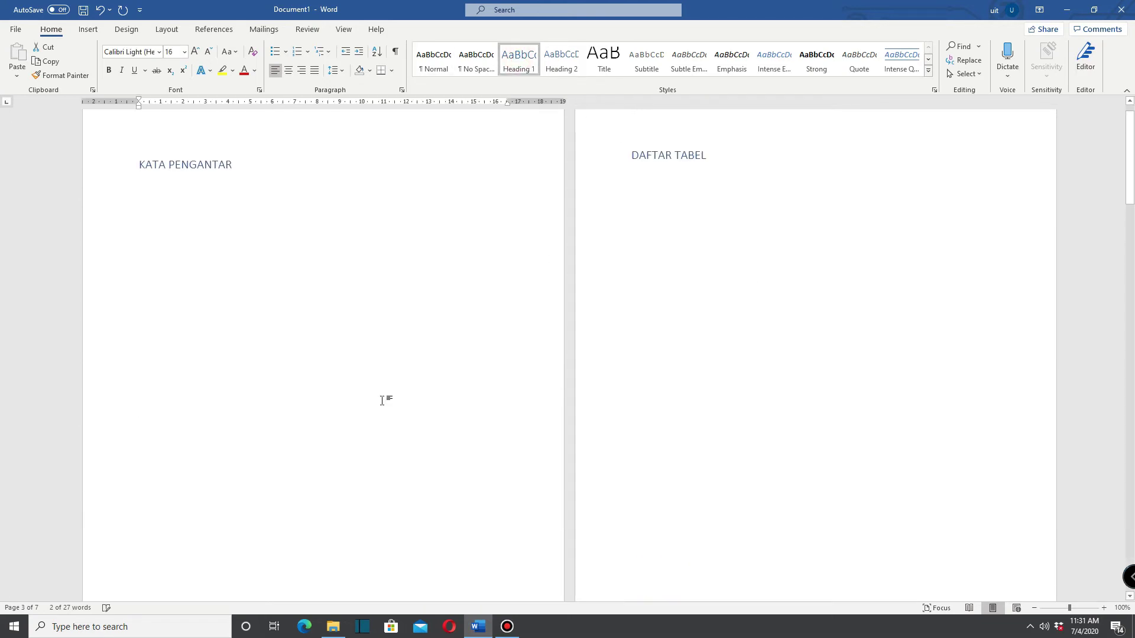
pyautogui.click(142, 195)
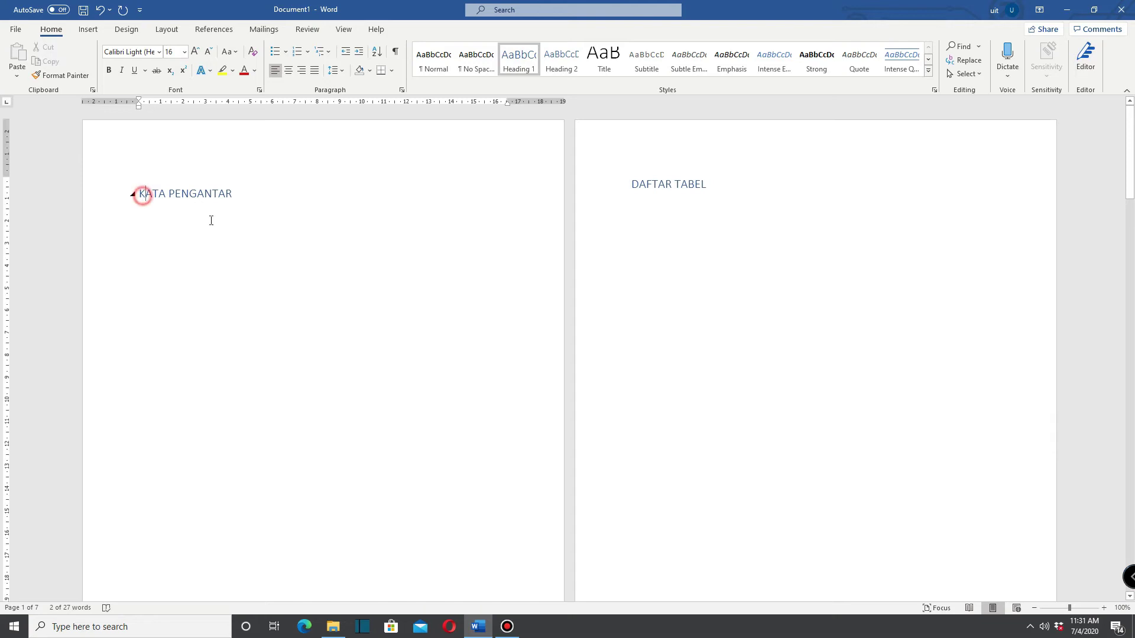
# Step: Set all text in the document to Times New Roman, size 12
pyautogui.scroll(-8, 497, 385)
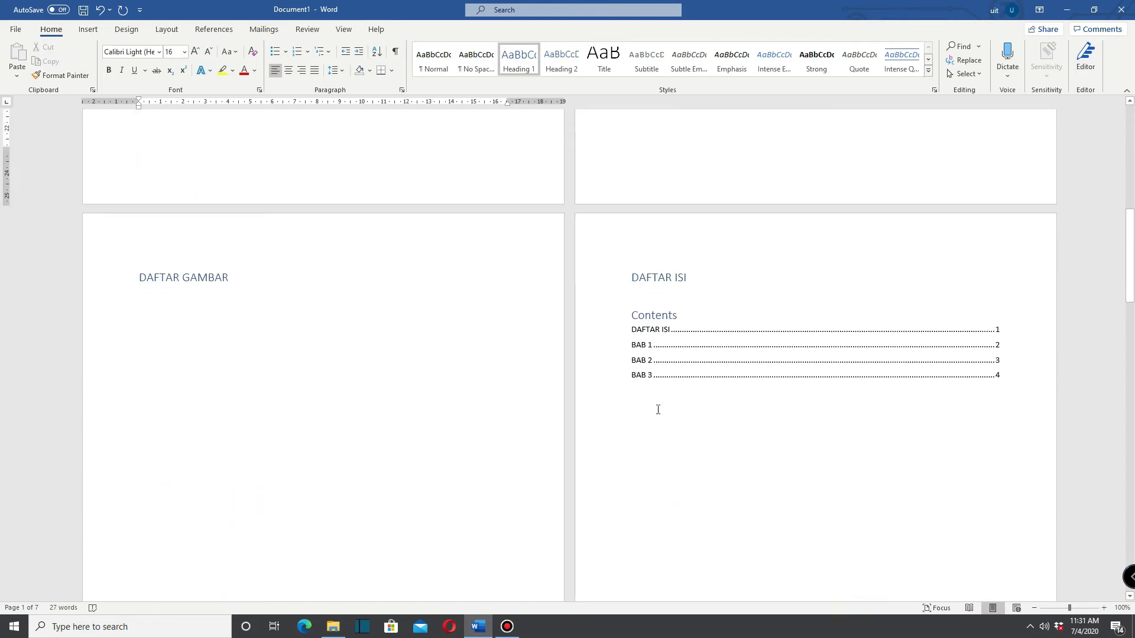
pyautogui.scroll(8, 658, 409)
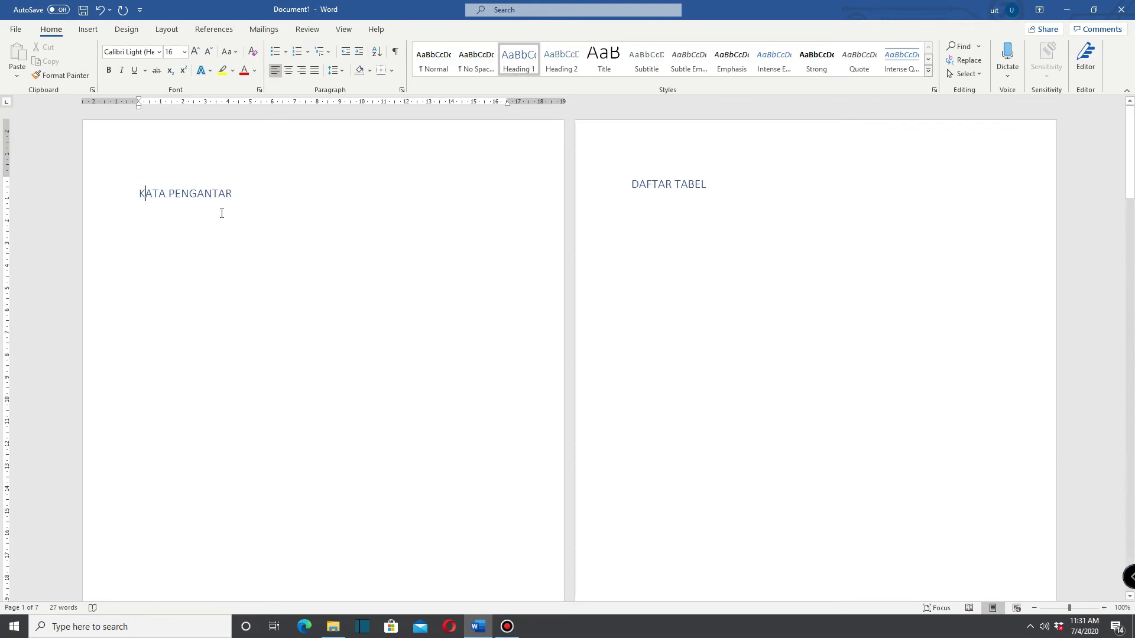
pyautogui.doubleClick(269, 204)
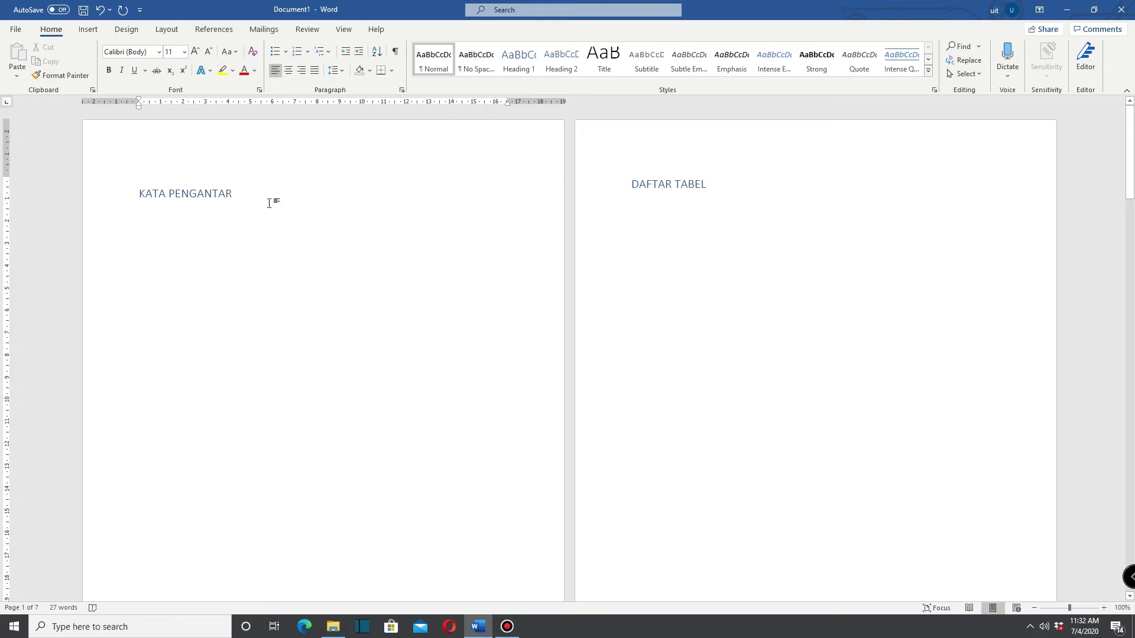
pyautogui.hotkey('ctrl', 'a')
pyautogui.click(143, 52)
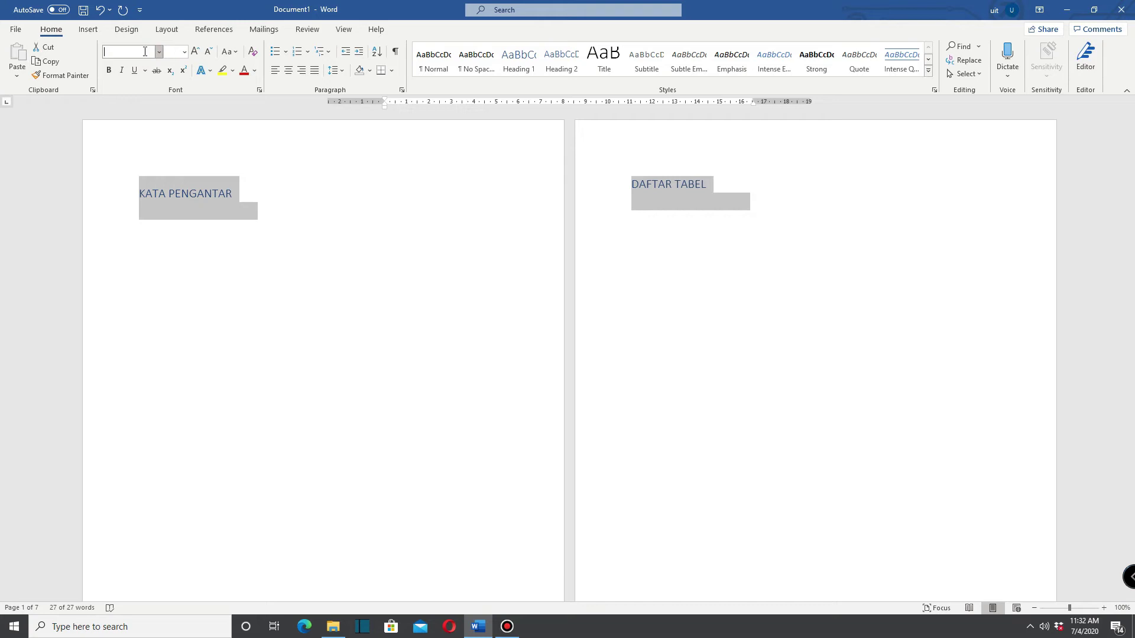
pyautogui.write('Times New Rom')
pyautogui.press('Return')
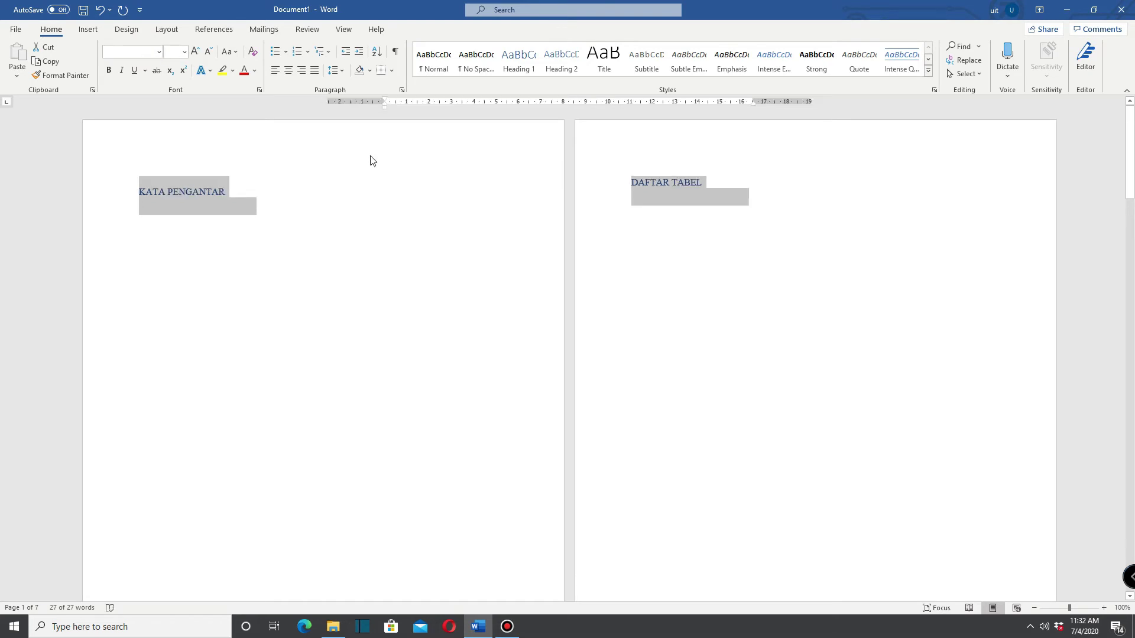
# Step: Change the font color of the entire document's text to black
pyautogui.click(255, 74)
pyautogui.click(263, 88)
pyautogui.click(315, 244)
pyautogui.scroll(-20, 367, 241)
pyautogui.scroll(-6, 374, 250)
pyautogui.scroll(8, 369, 255)
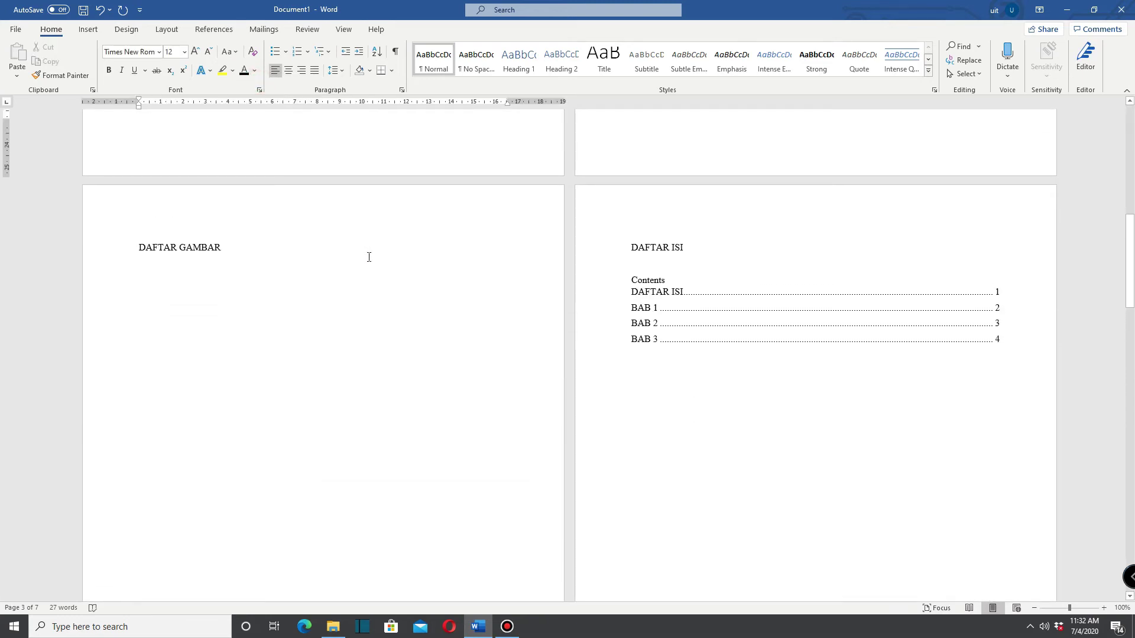
# Step: Delete the Contents title above the table of contents entries on the DAFTAR ISI page
pyautogui.click(658, 292)
pyautogui.click(668, 281)
pyautogui.press('BackSpace')
pyautogui.press('BackSpace')
pyautogui.press('BackSpace')
pyautogui.press('BackSpace')
pyautogui.press('BackSpace')
pyautogui.press('BackSpace')
pyautogui.press('BackSpace')
pyautogui.press('BackSpace')
pyautogui.press('BackSpace')
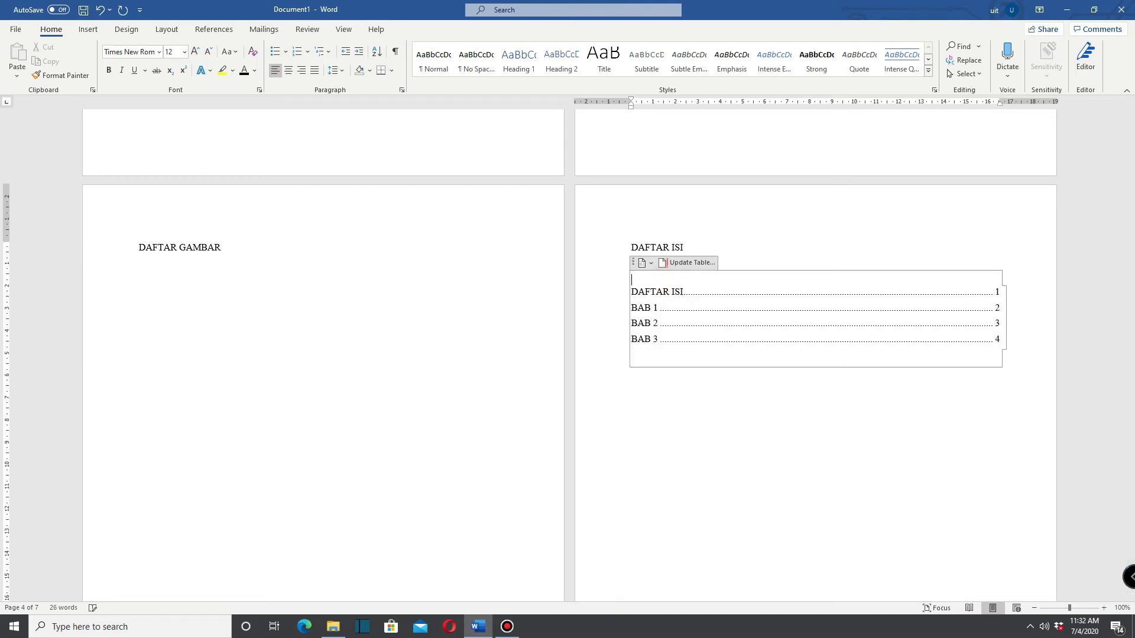
pyautogui.hotkey('ctrl', 'z')
pyautogui.click(751, 254)
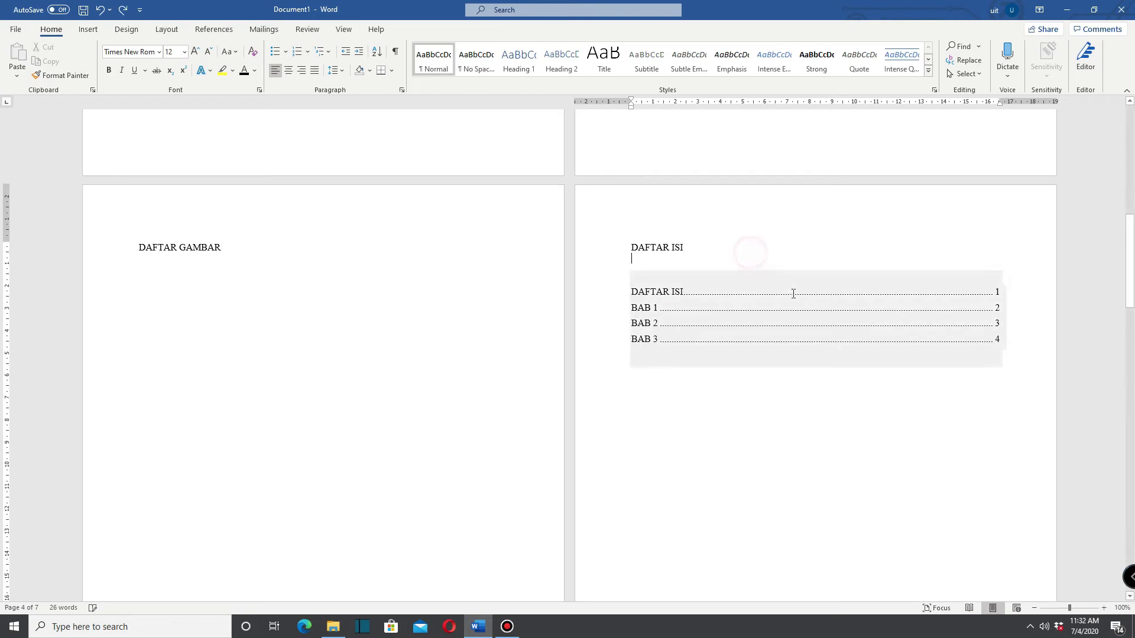
# Step: Extend the BAB 1 heading to read BAB 1 PENDAHULUAN
pyautogui.scroll(10, 792, 291)
pyautogui.scroll(-18, 770, 301)
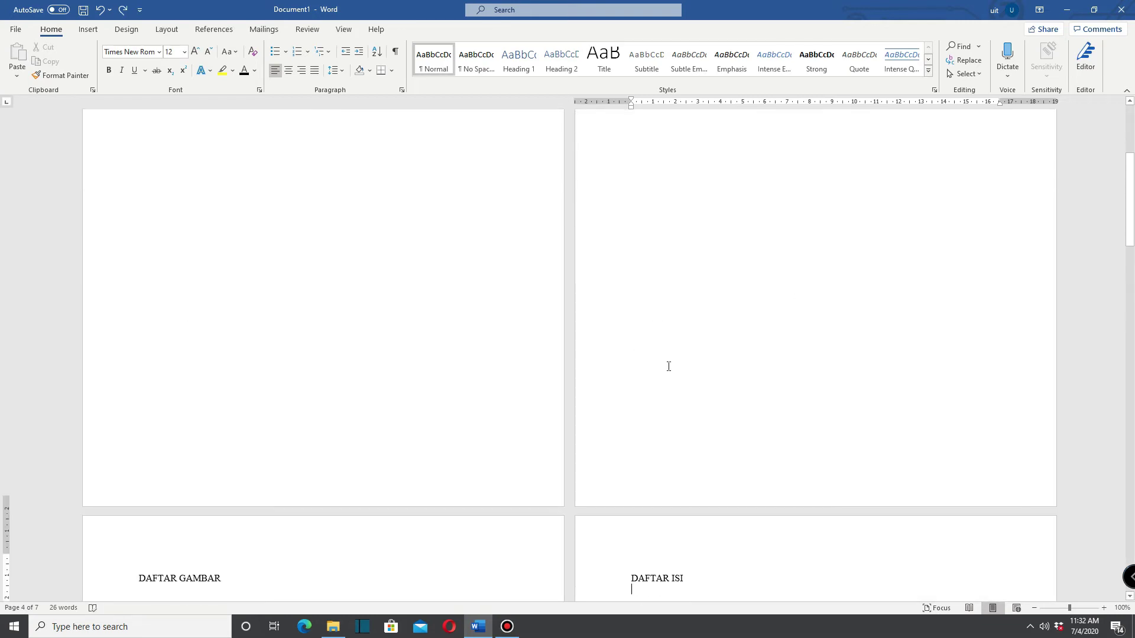
pyautogui.scroll(-2, 362, 384)
pyautogui.click(231, 264)
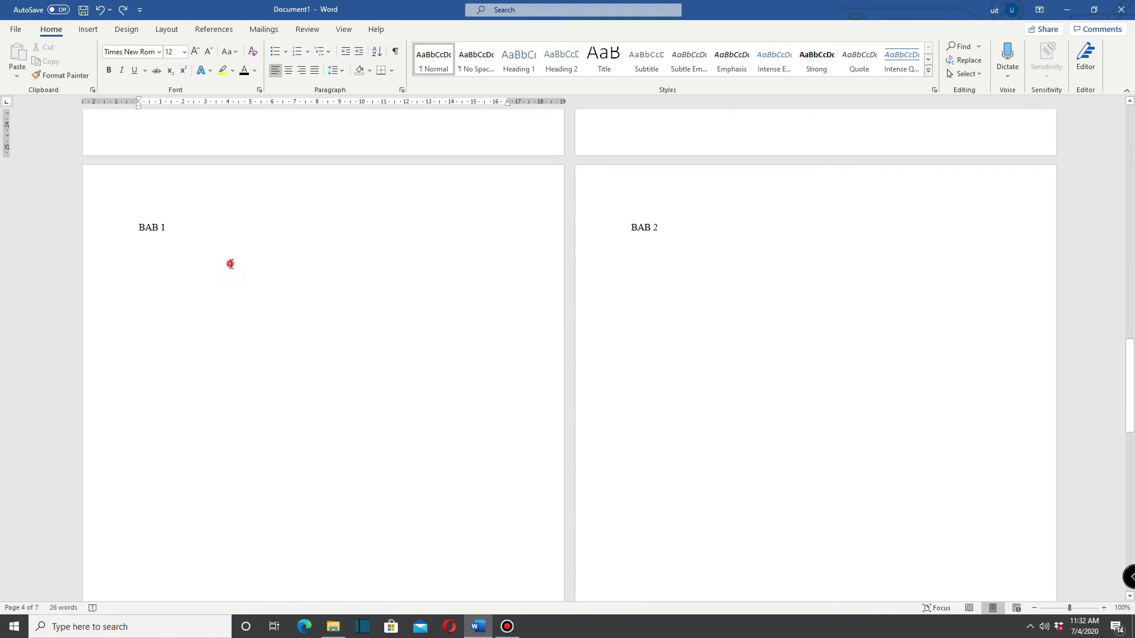
pyautogui.click(169, 227)
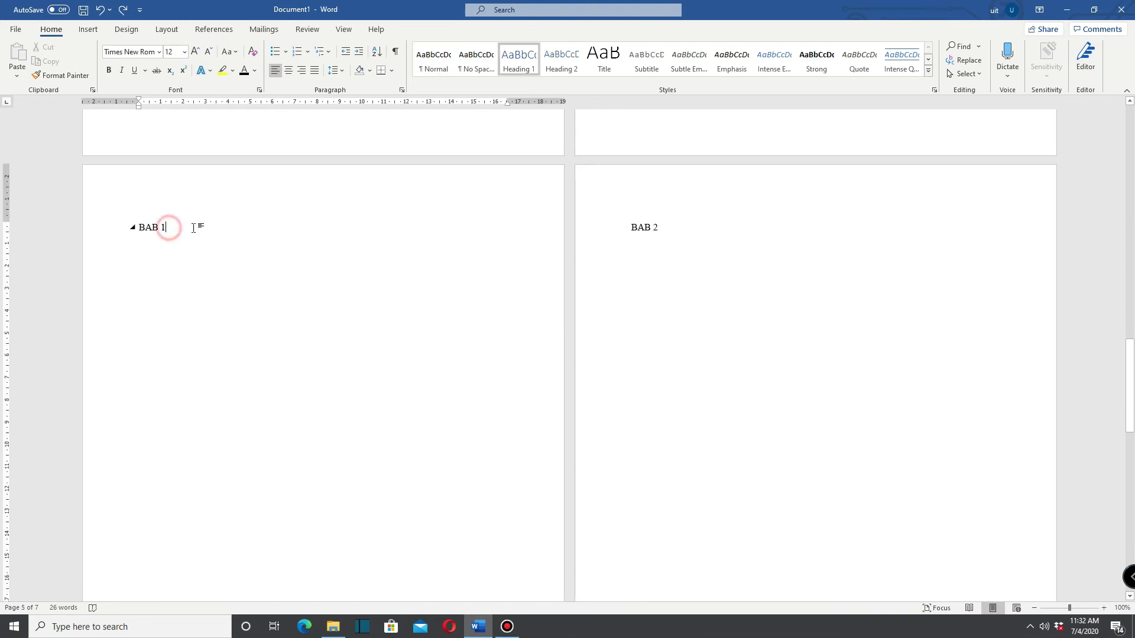
pyautogui.write('PEN')
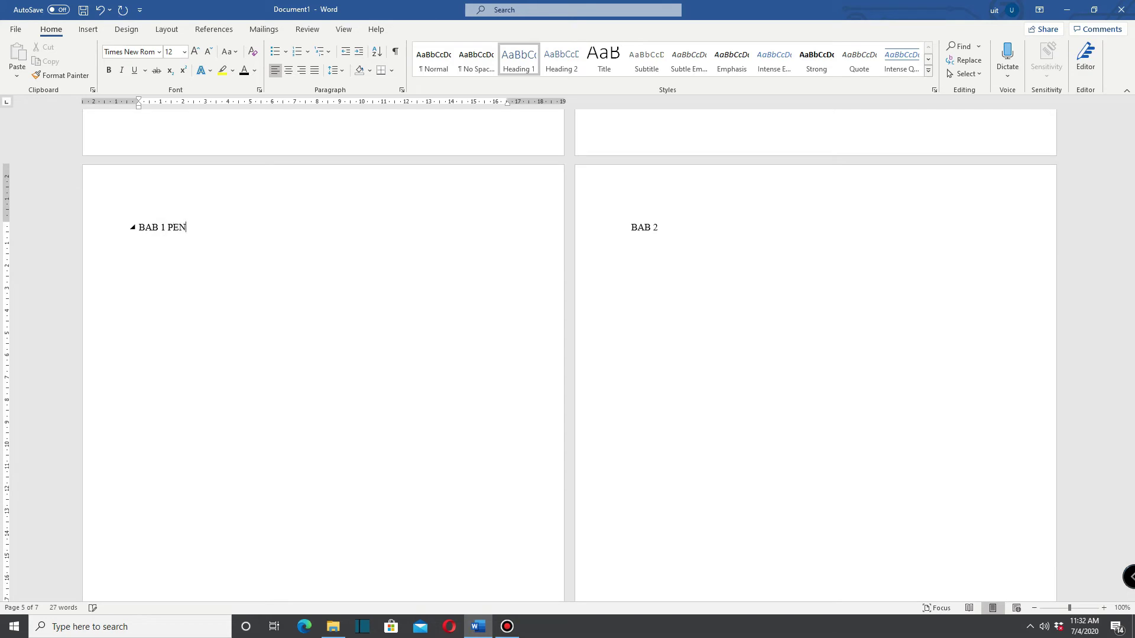
pyautogui.write('A')
pyautogui.press('BackSpace')
pyautogui.write('DAHULUAN')
# Step: Extend the next two chapter headings to BAB 2 LANDASAN TEORI and BAB 3 METODE
pyautogui.click(671, 228)
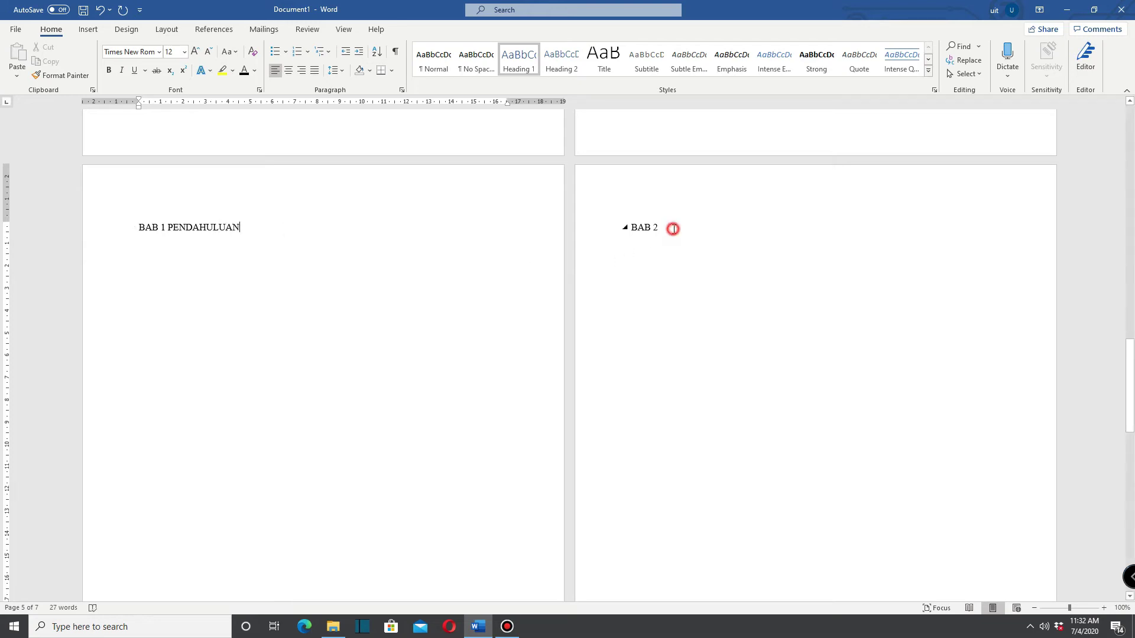
pyautogui.write('LANDASAN TEORI')
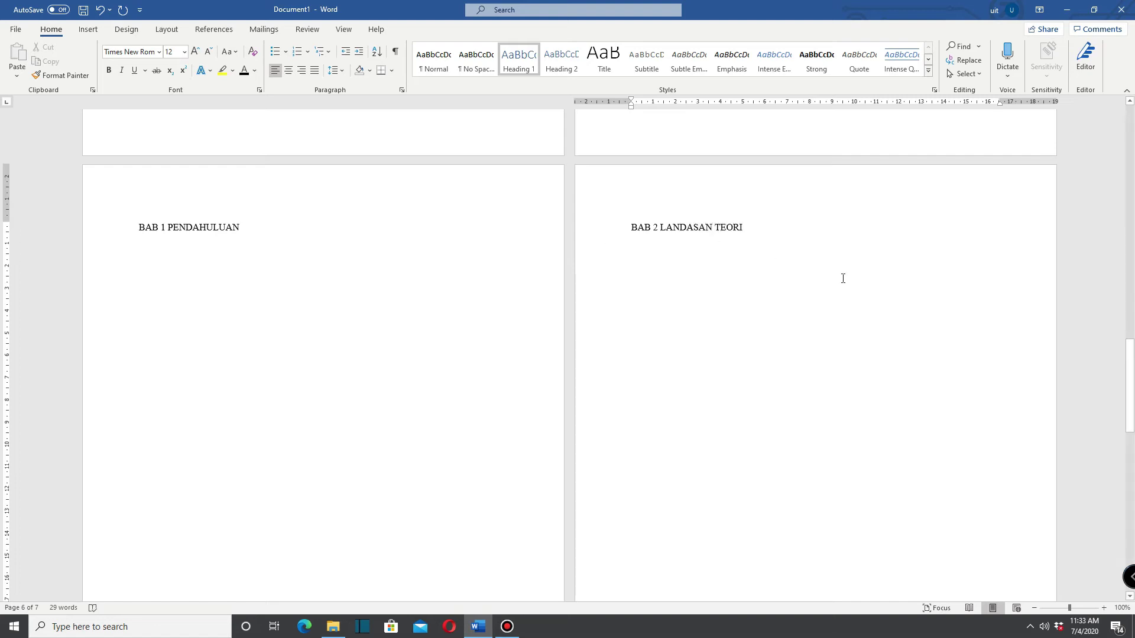
pyautogui.scroll(-10, 841, 279)
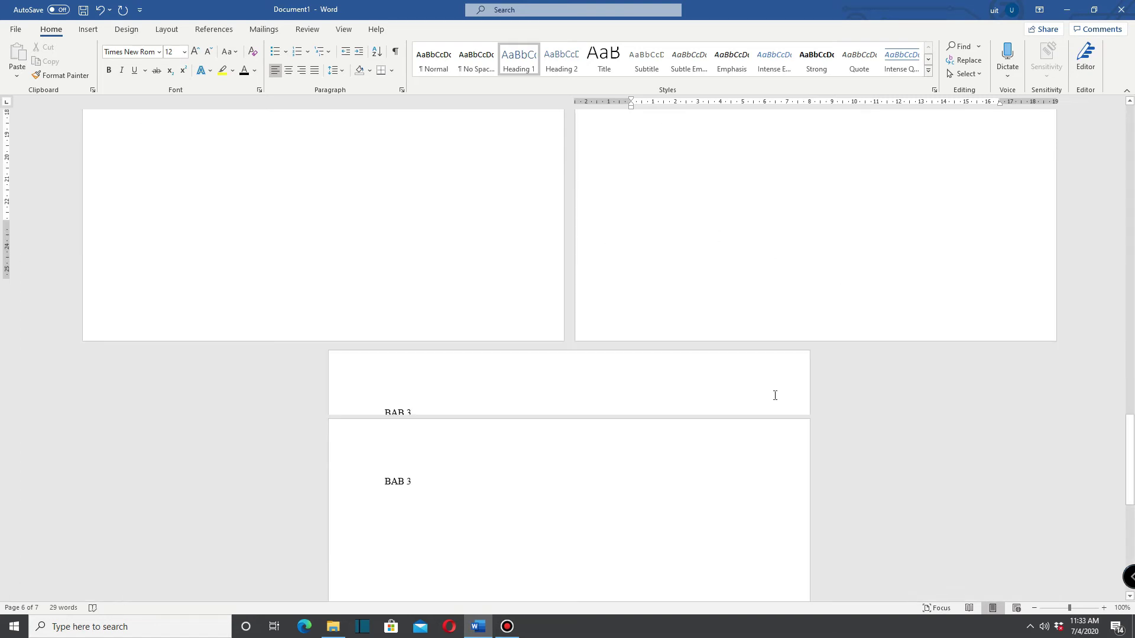
pyautogui.click(471, 356)
pyautogui.click(453, 348)
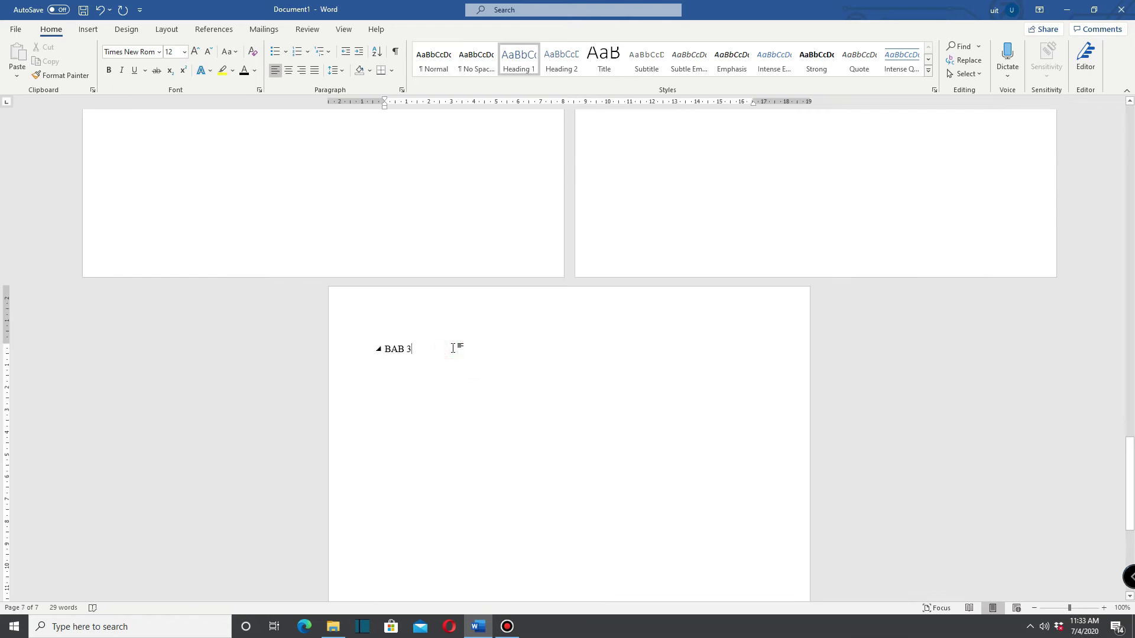
pyautogui.write('METODE')
# Step: Review the pages and check the style of the KATA PENGANTAR, DAFTAR TABEL, DAFTAR GAMBAR and DAFTAR ISI titles
pyautogui.scroll(3, 493, 351)
pyautogui.scroll(20, 493, 350)
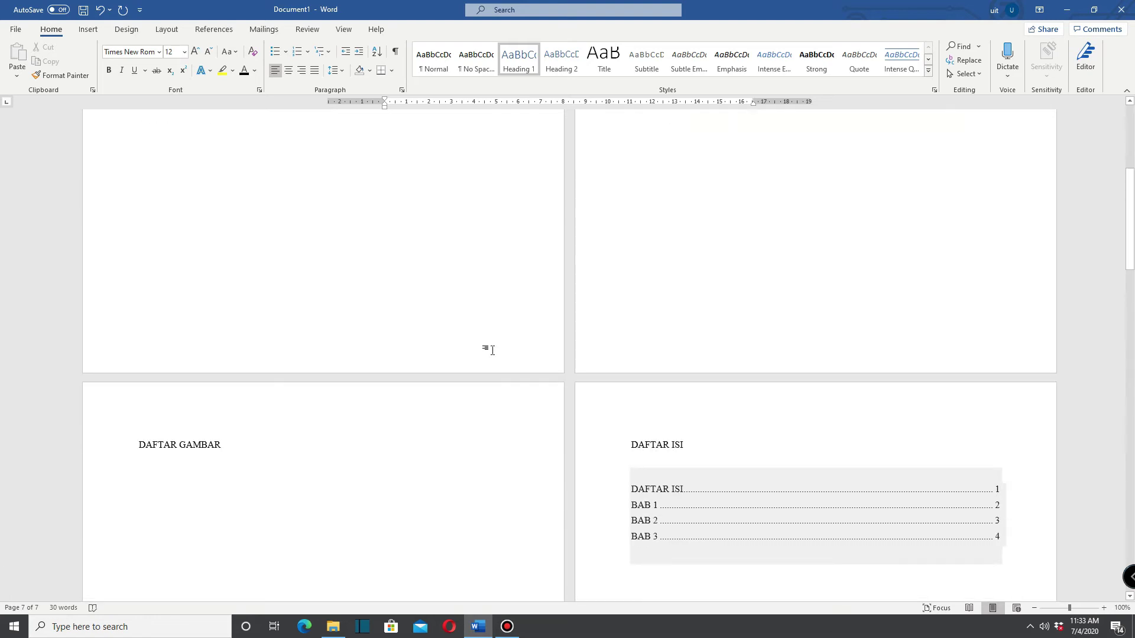
pyautogui.scroll(10, 487, 349)
pyautogui.click(238, 187)
pyautogui.scroll(5, 307, 258)
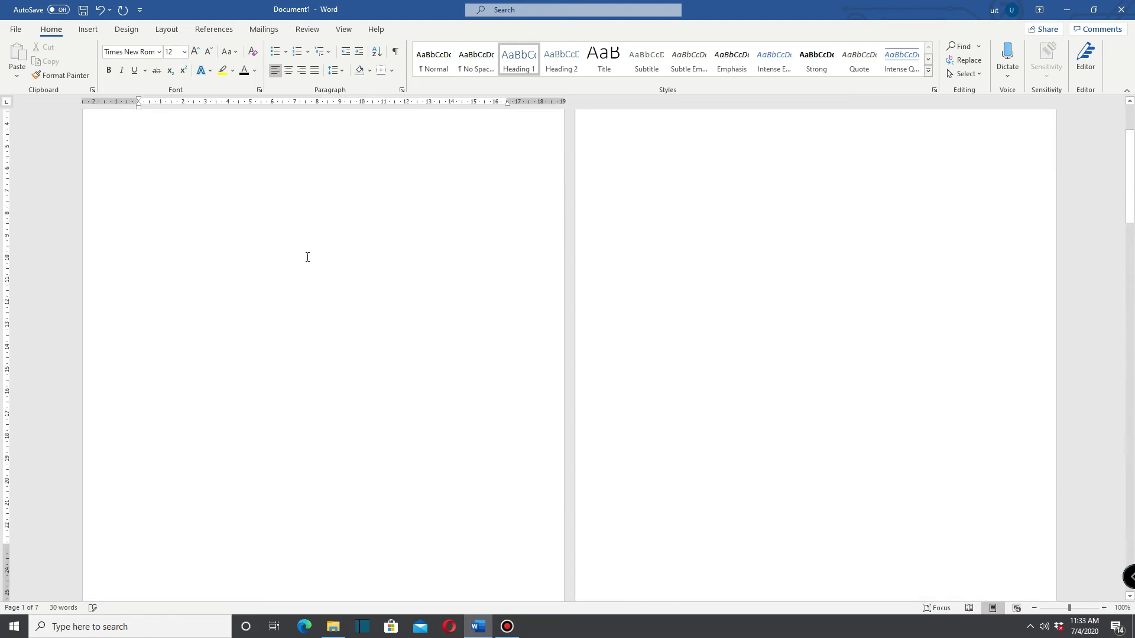
pyautogui.scroll(-5, 307, 257)
pyautogui.scroll(10, 479, 354)
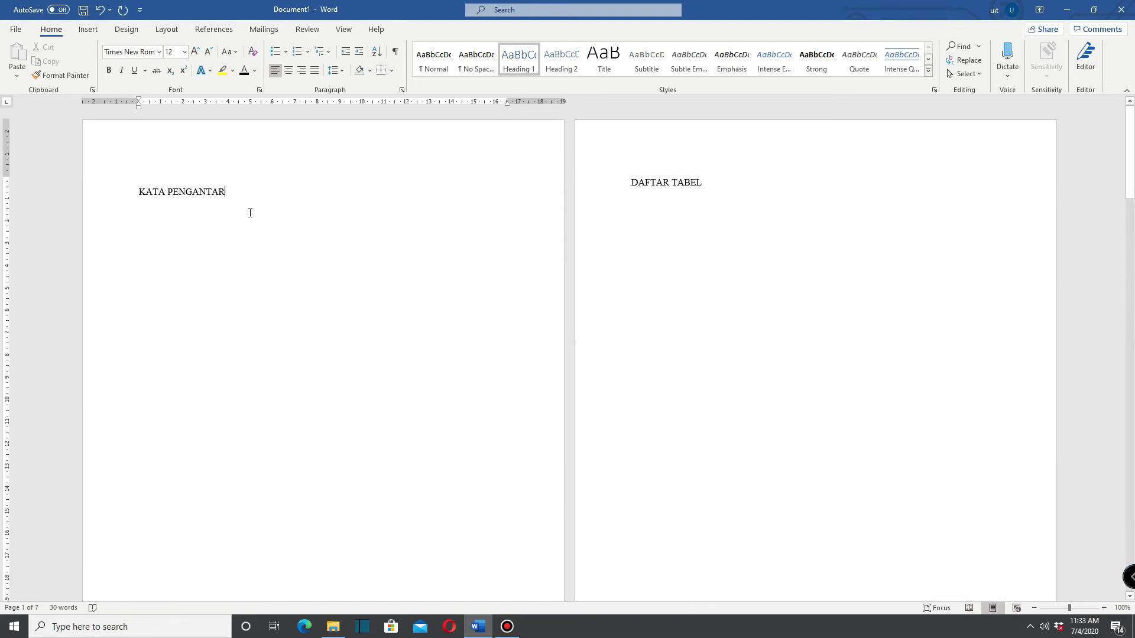
pyautogui.click(690, 183)
pyautogui.scroll(-6, 595, 359)
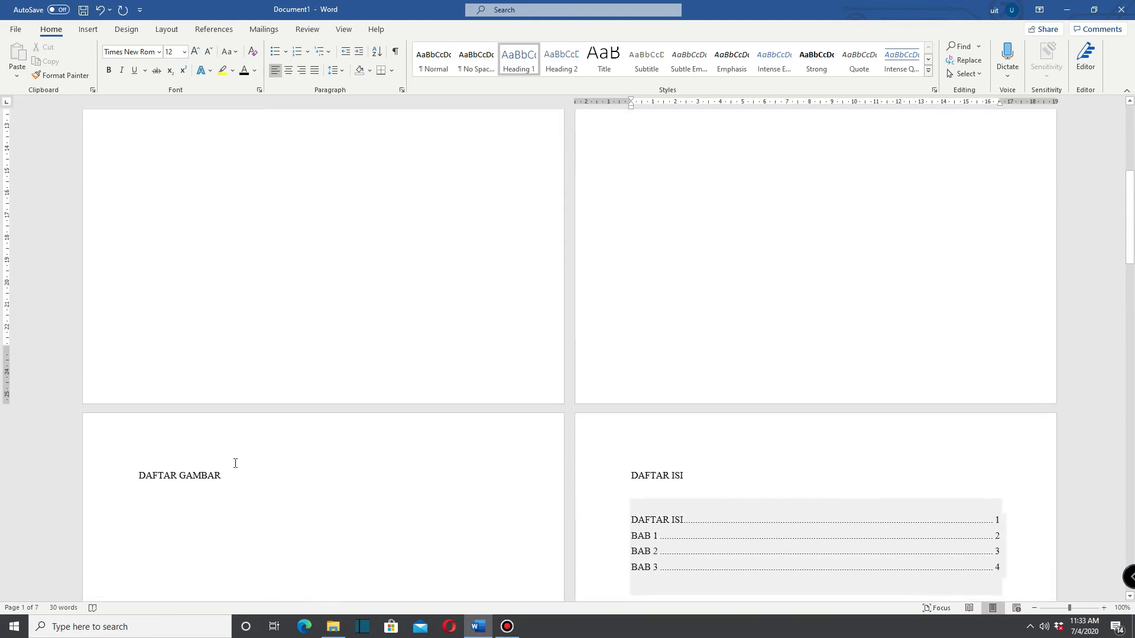
pyautogui.click(197, 474)
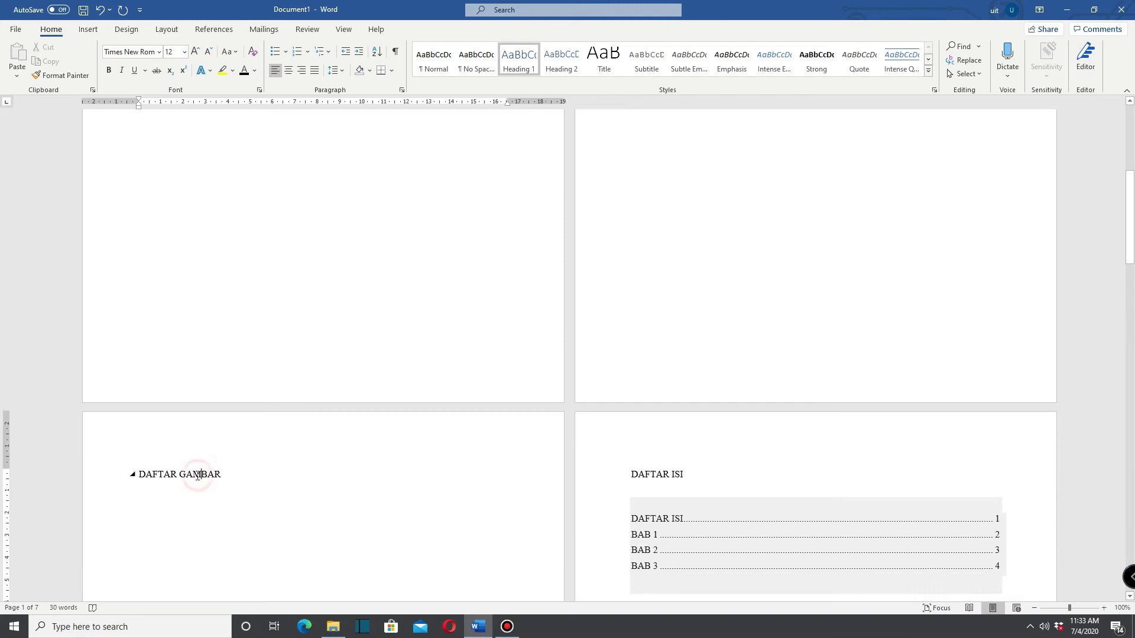
pyautogui.click(685, 475)
pyautogui.scroll(-5, 717, 478)
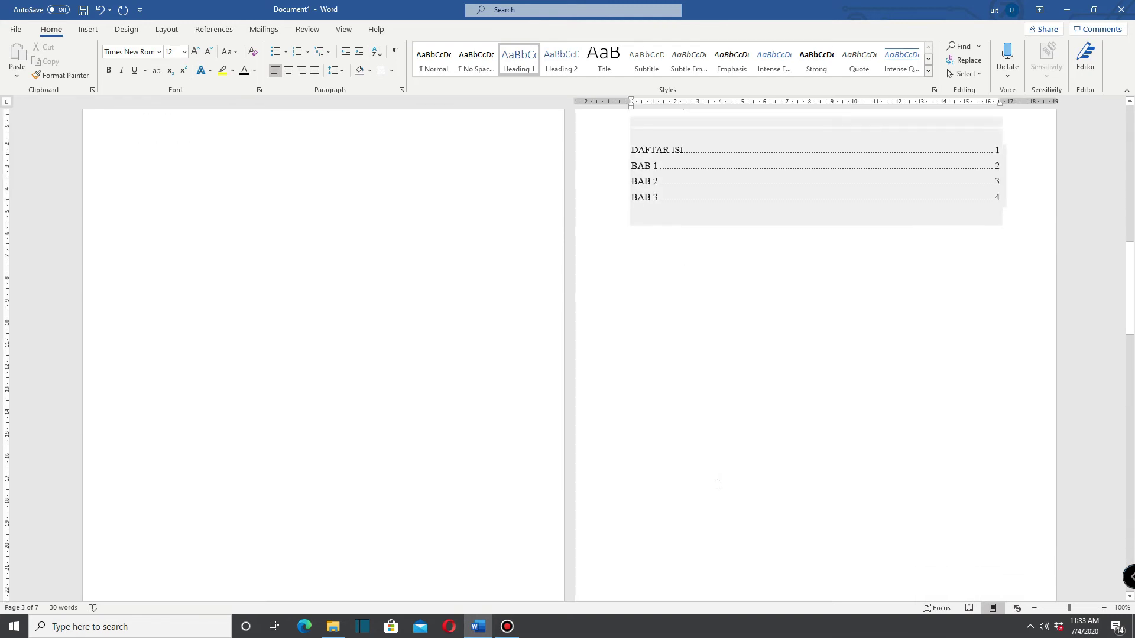
pyautogui.scroll(-5, 717, 485)
pyautogui.scroll(9, 744, 491)
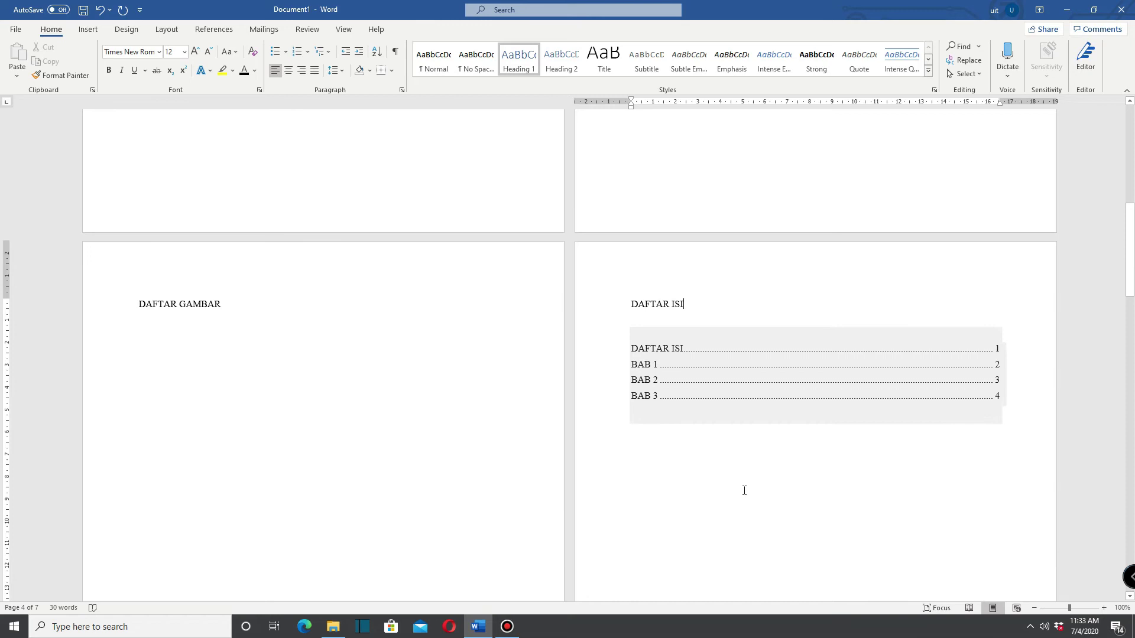
pyautogui.scroll(10, 744, 491)
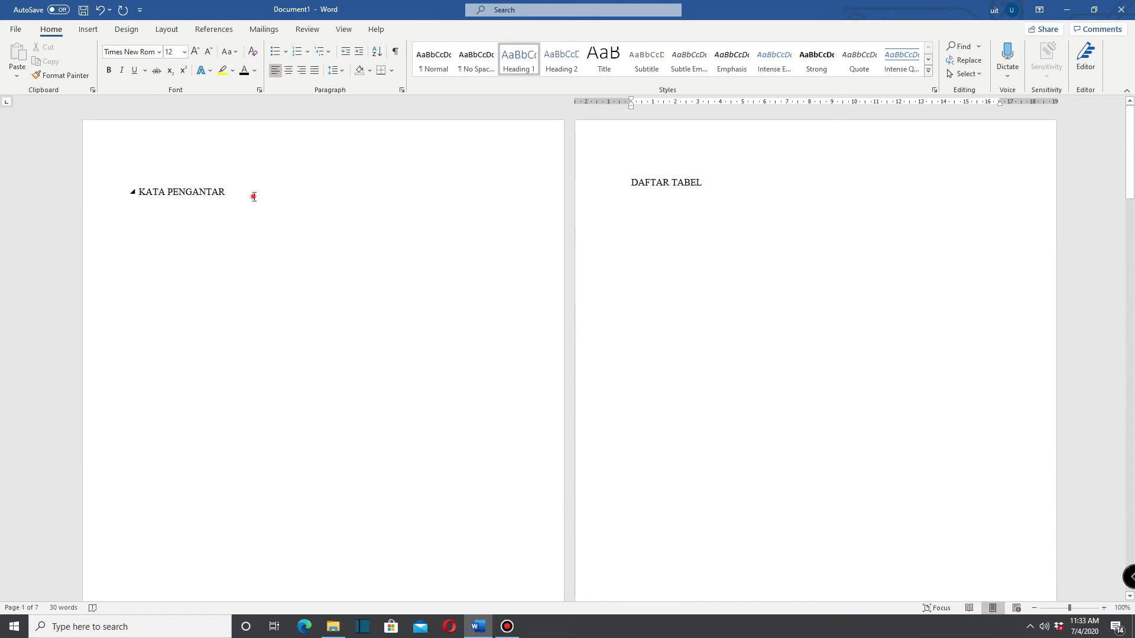
# Step: Insert centered page numbers at the bottom of the pages using the Plain Number 2 layout
pyautogui.click(254, 197)
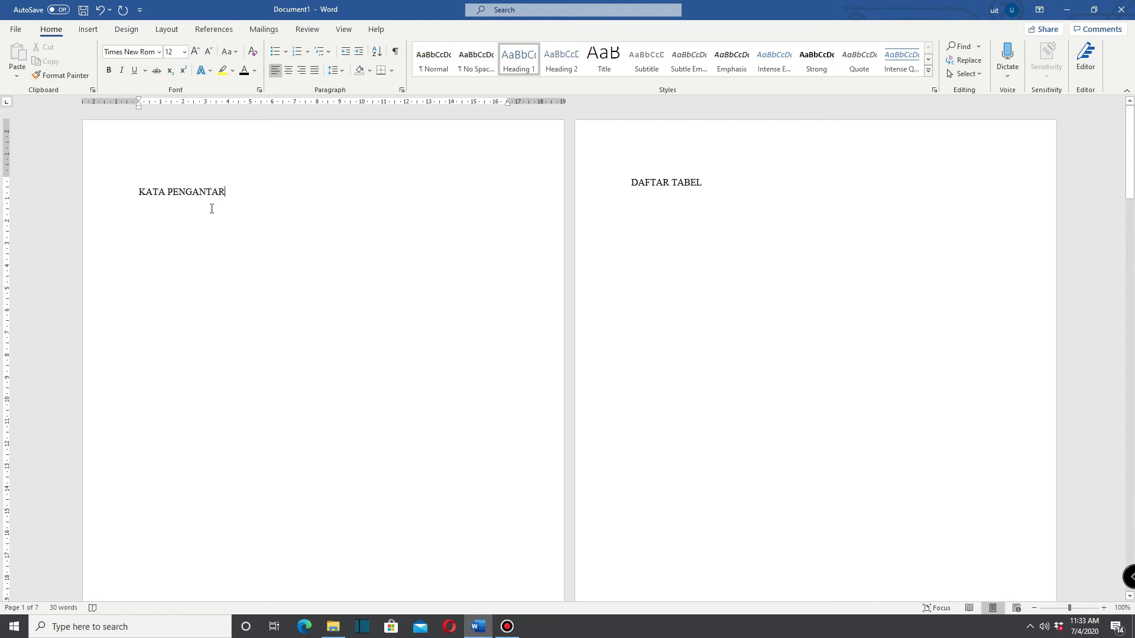
pyautogui.click(87, 30)
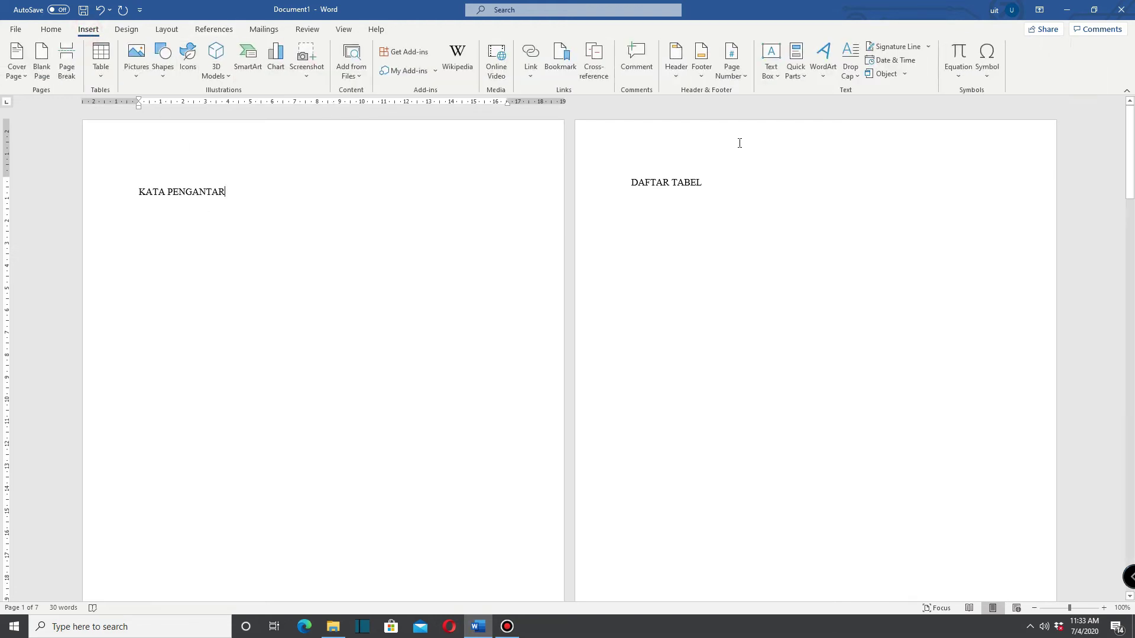
pyautogui.click(737, 80)
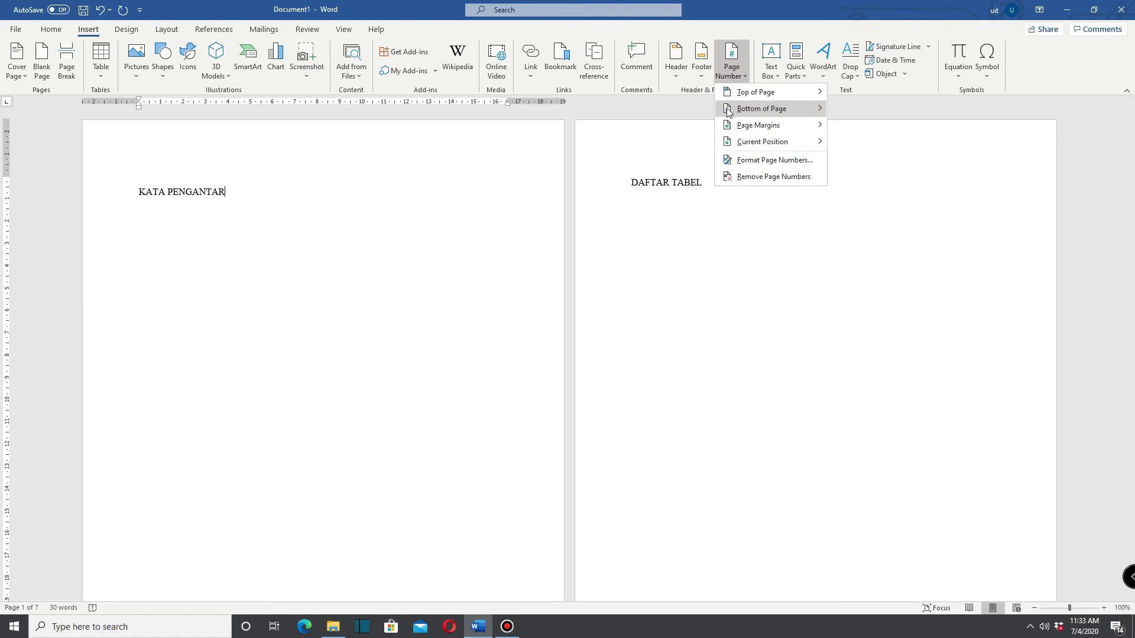
pyautogui.moveTo(768, 111)
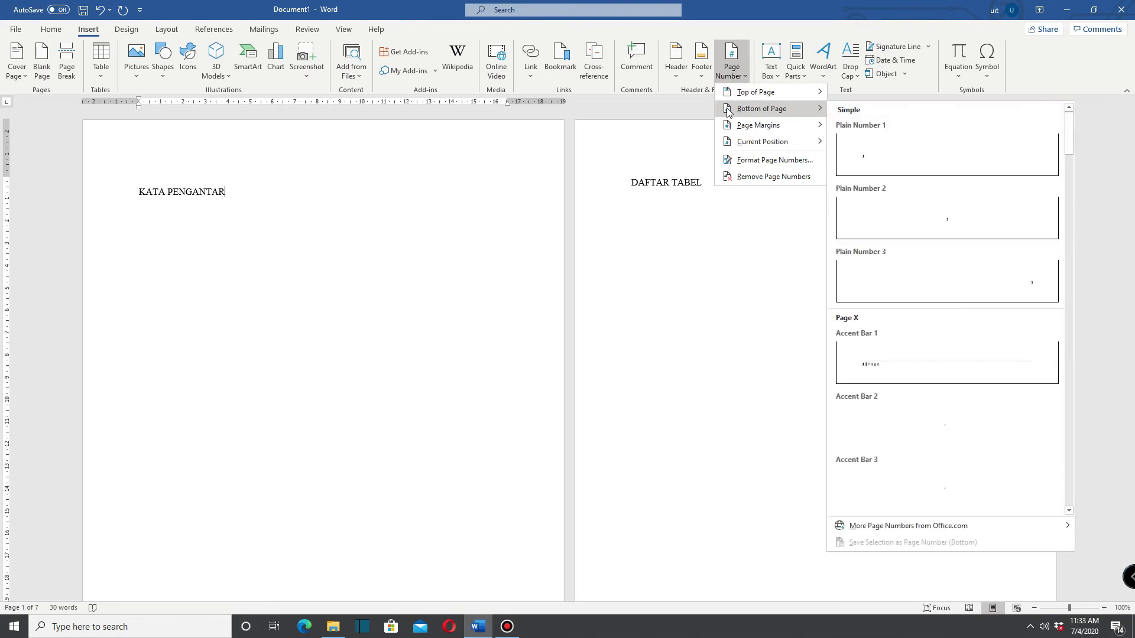
pyautogui.click(974, 225)
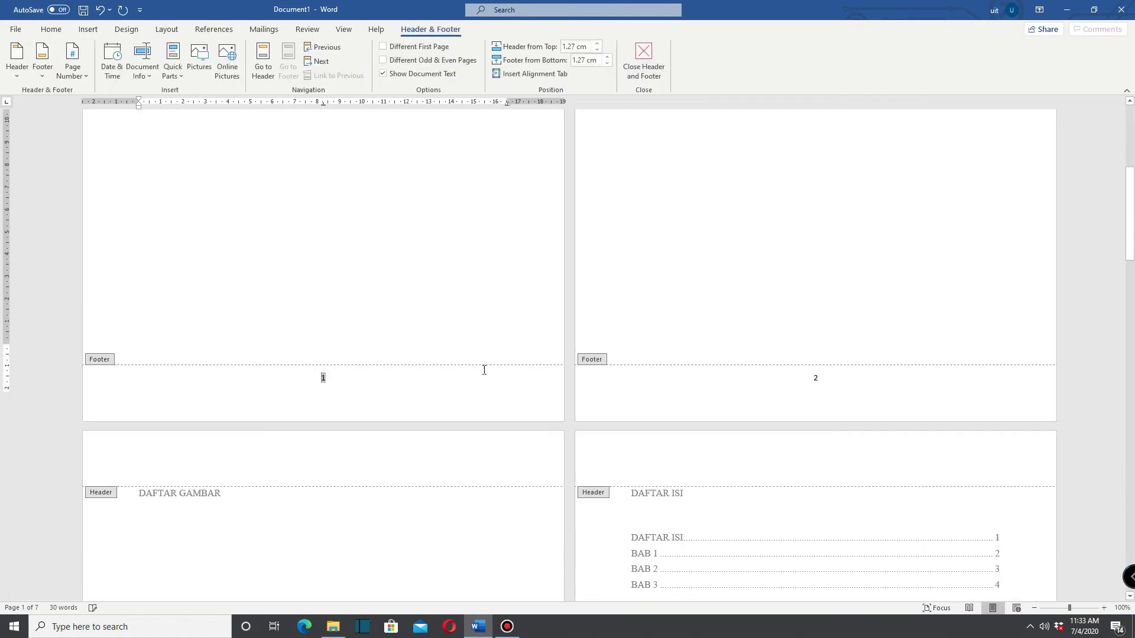
# Step: Format the footer page number in Times New Roman, size 12, and return to the document body
pyautogui.click(337, 349)
pyautogui.click(307, 353)
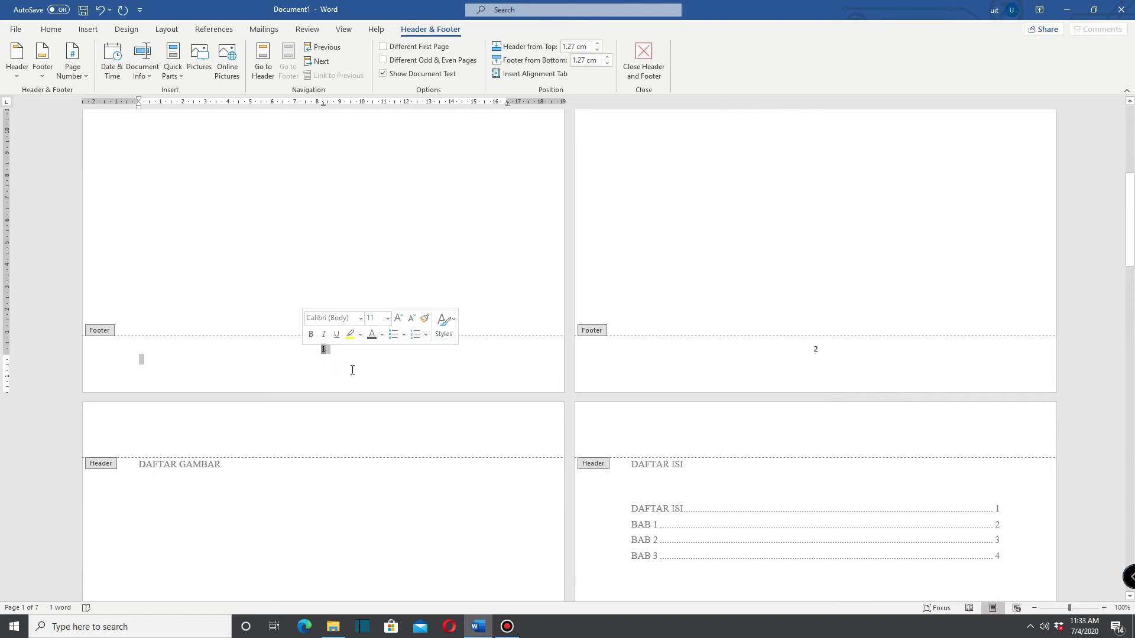
pyautogui.click(329, 360)
pyautogui.doubleClick(326, 349)
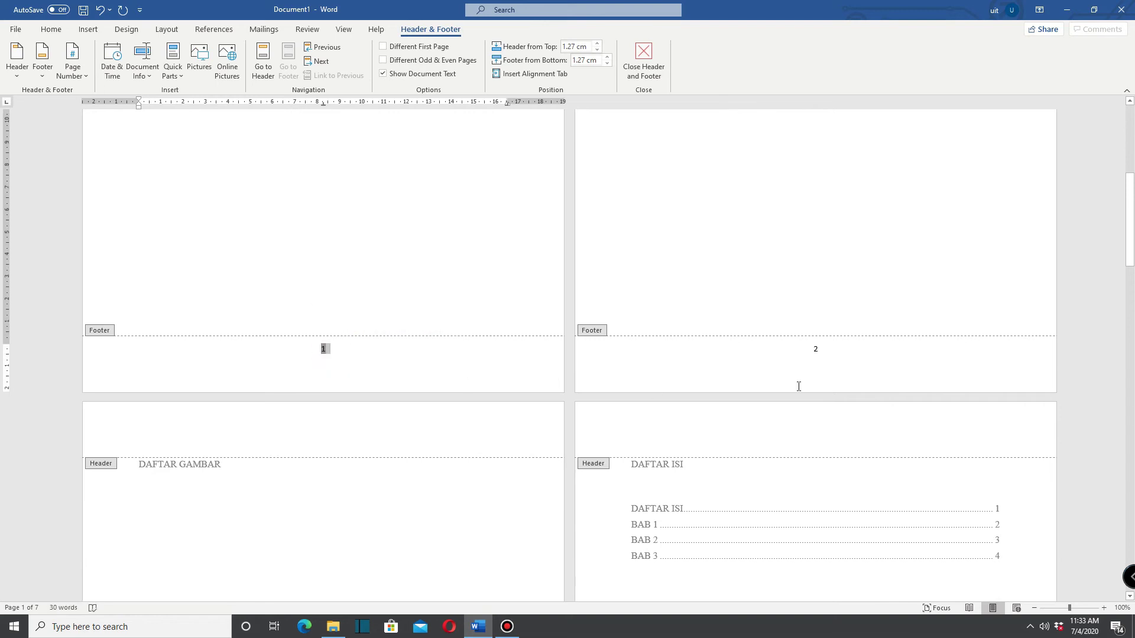
pyautogui.click(51, 29)
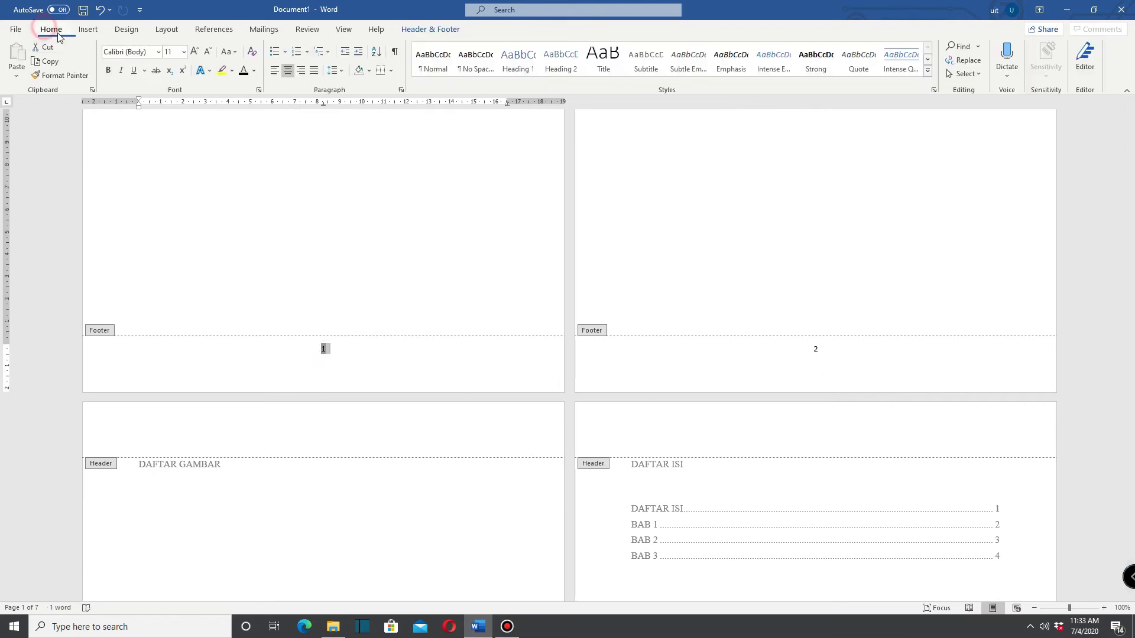
pyautogui.click(144, 54)
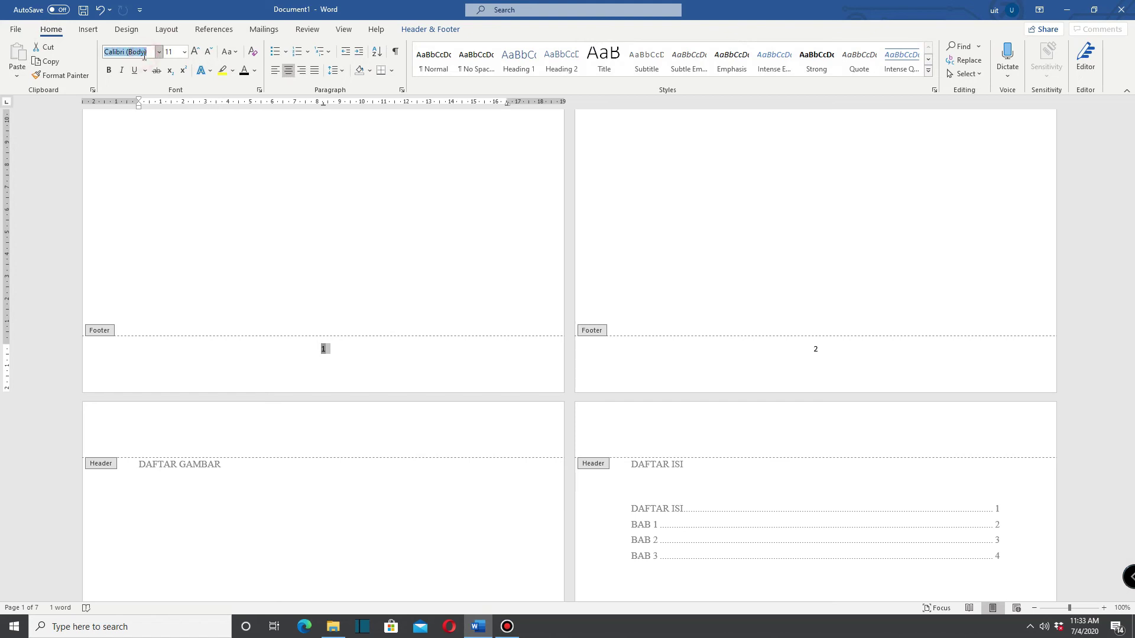
pyautogui.write('Times New Rom')
pyautogui.press('Tab')
pyautogui.write('1')
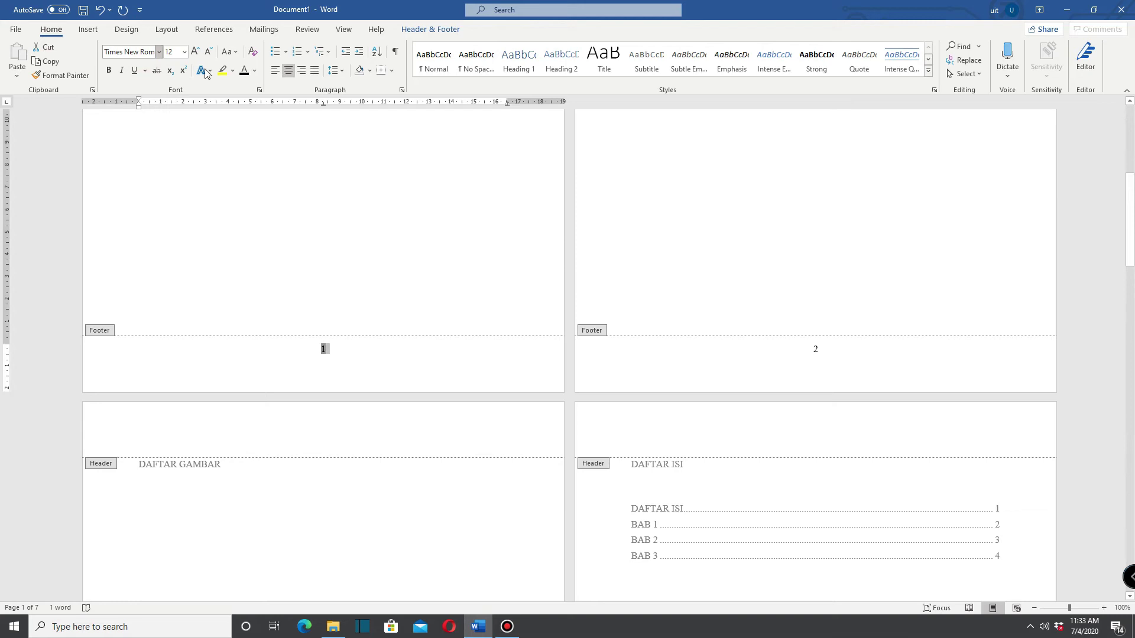
pyautogui.click(476, 211)
pyautogui.doubleClick(477, 212)
pyautogui.scroll(7, 535, 246)
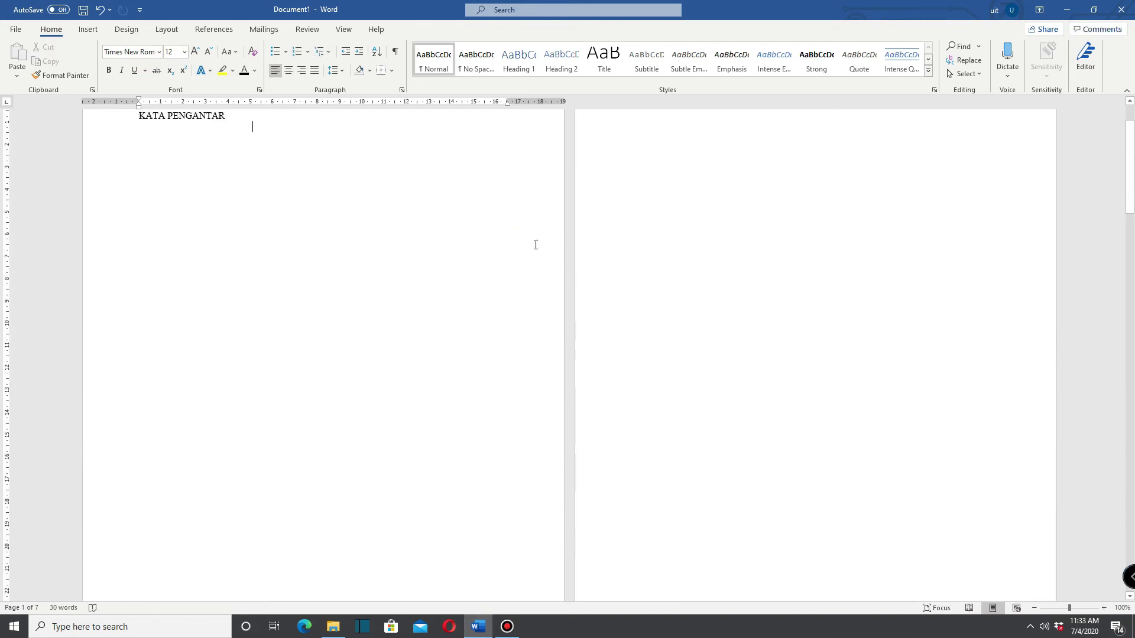
# Step: Set the page number format to lowercase Roman numerals (i, ii, iii, ...), continuing from the previous section
pyautogui.scroll(-6, 541, 252)
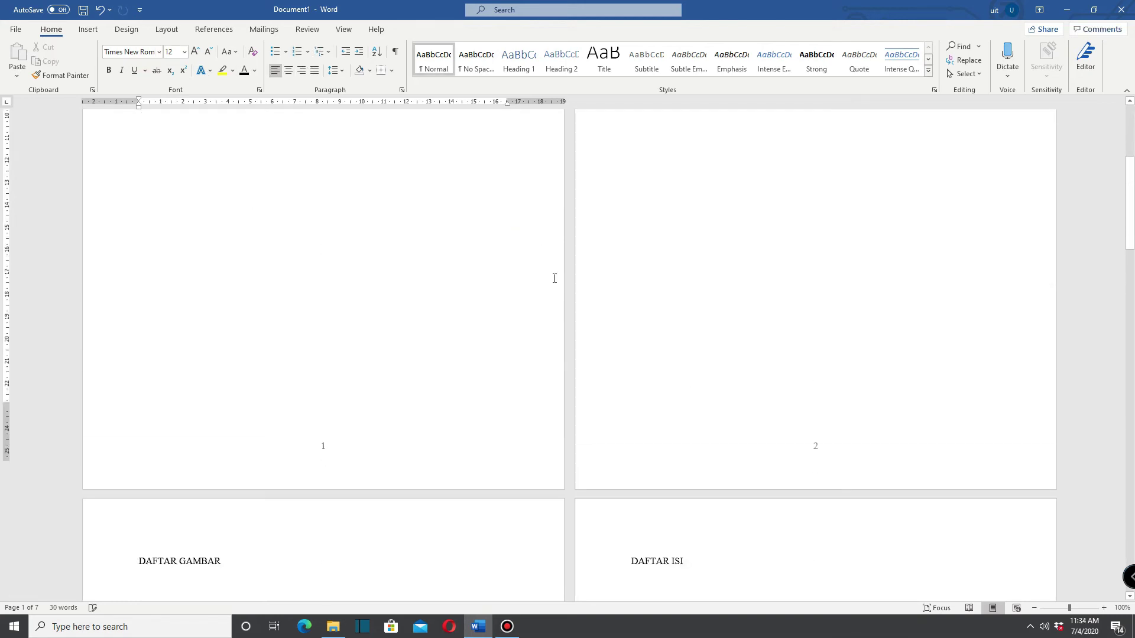
pyautogui.scroll(6, 585, 284)
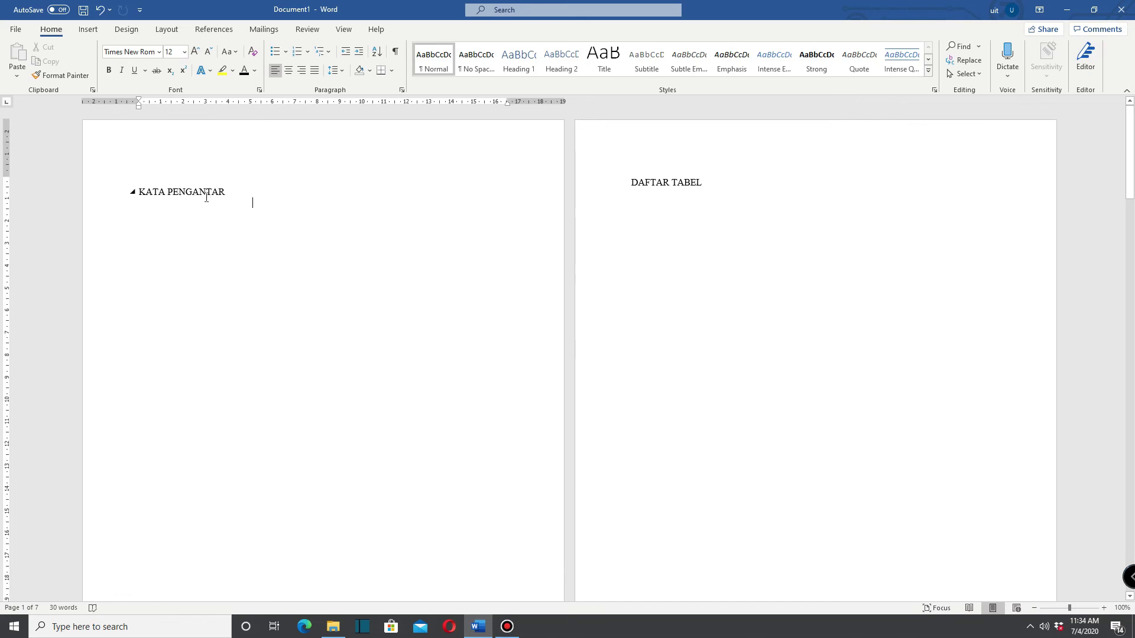
pyautogui.click(225, 190)
pyautogui.click(176, 207)
pyautogui.click(88, 31)
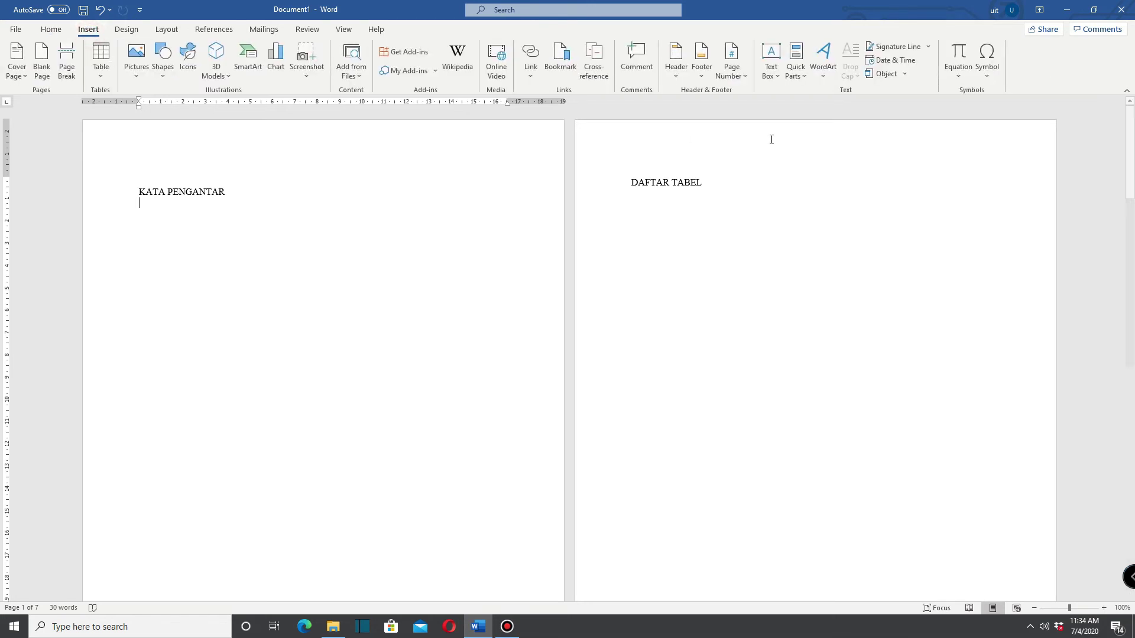
pyautogui.click(732, 65)
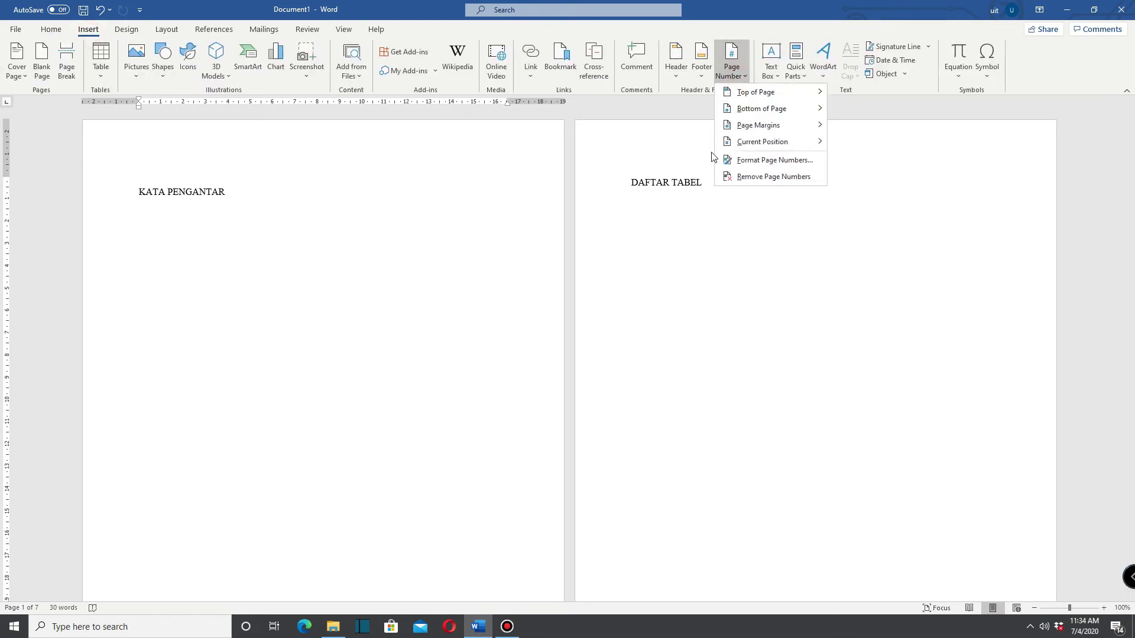
pyautogui.click(775, 160)
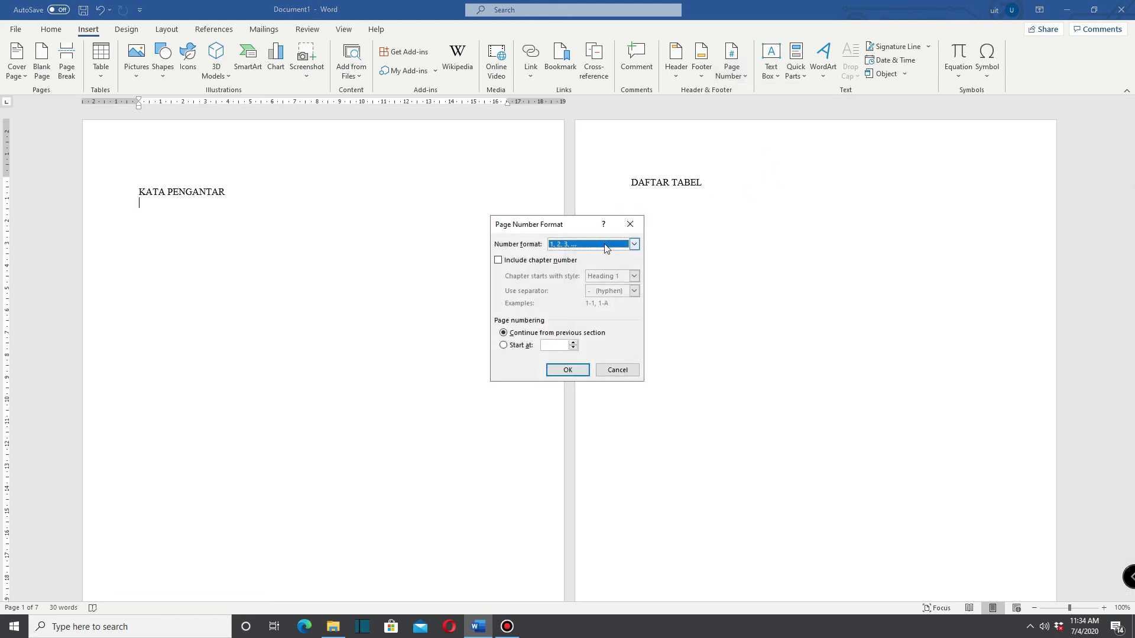
pyautogui.click(604, 248)
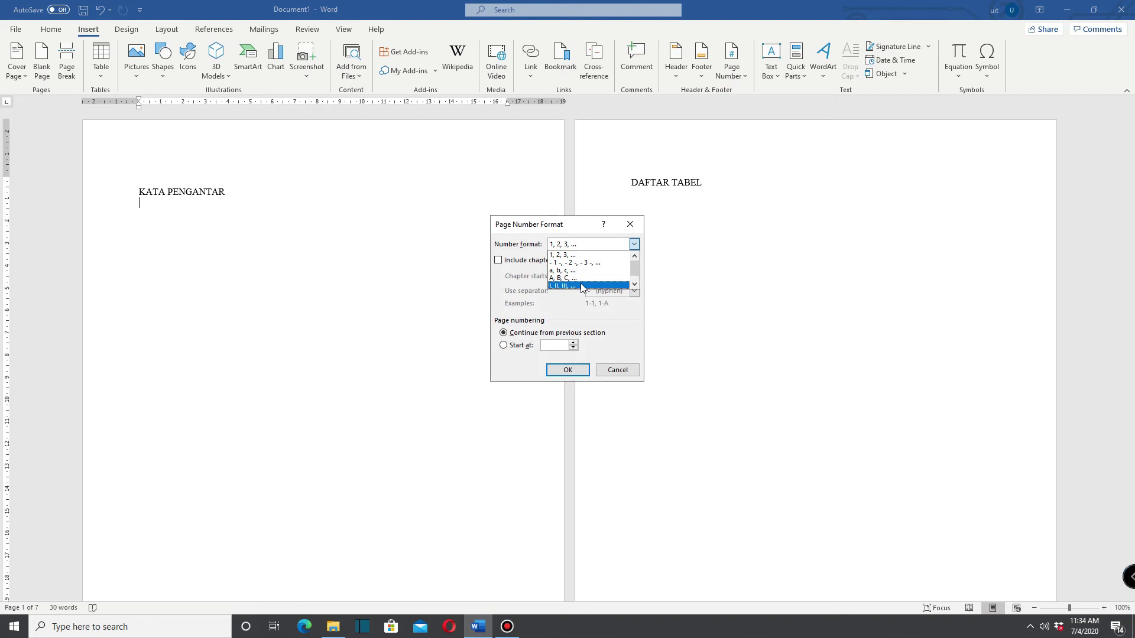
pyautogui.scroll(-1, 582, 286)
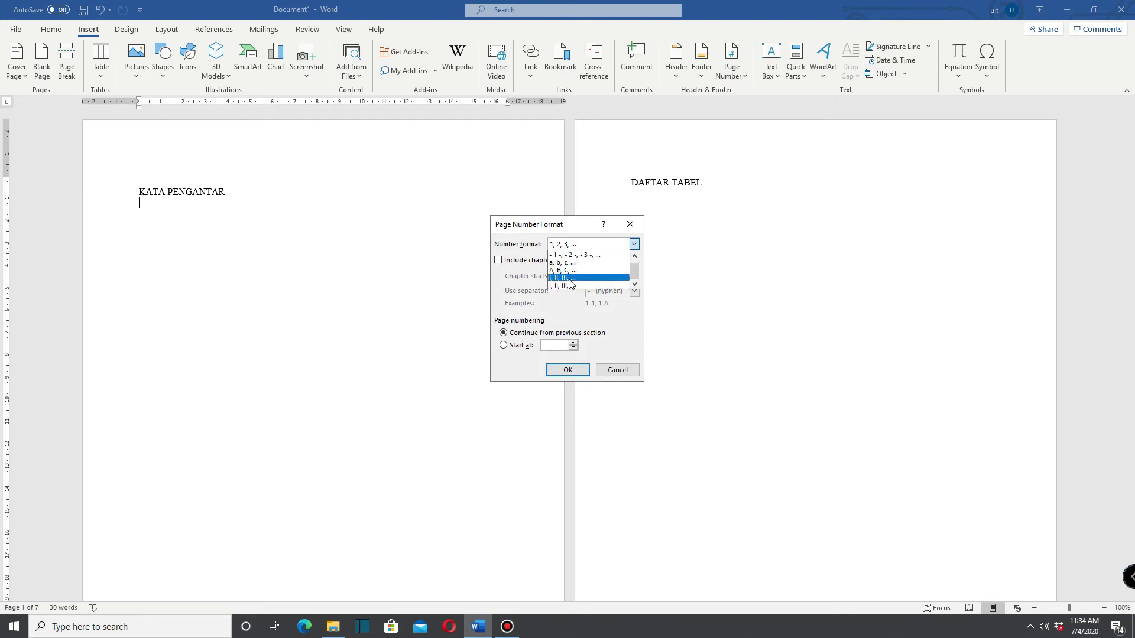
pyautogui.click(569, 278)
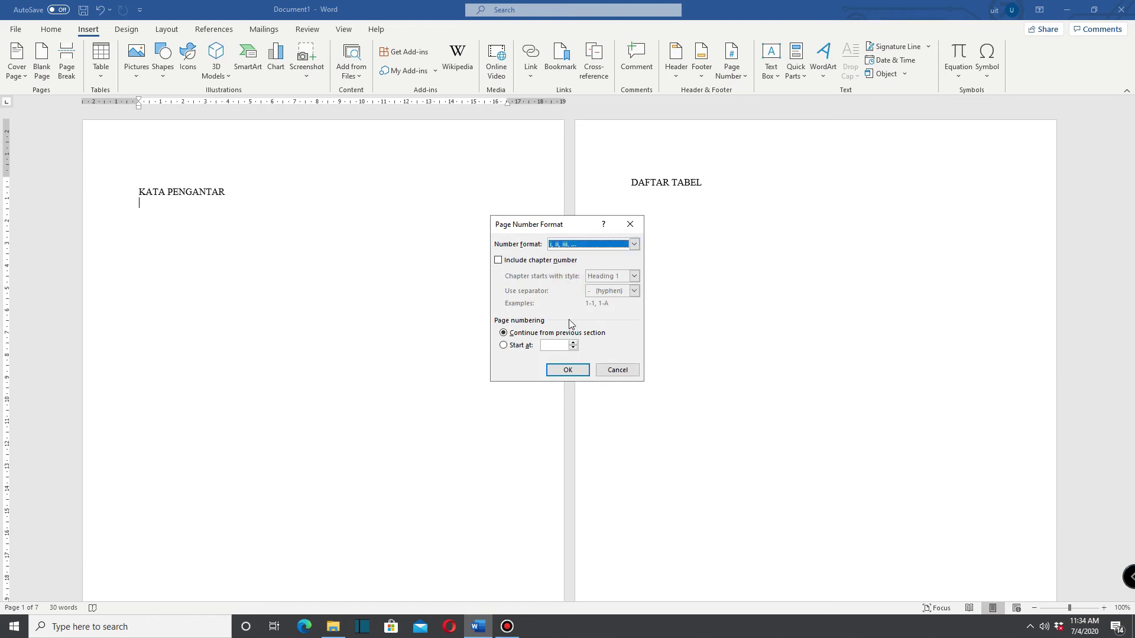
pyautogui.click(576, 371)
# Step: Review the page numbers at the foot of every page, from KATA PENGANTAR to BAB 3 METODE
pyautogui.scroll(-8, 369, 317)
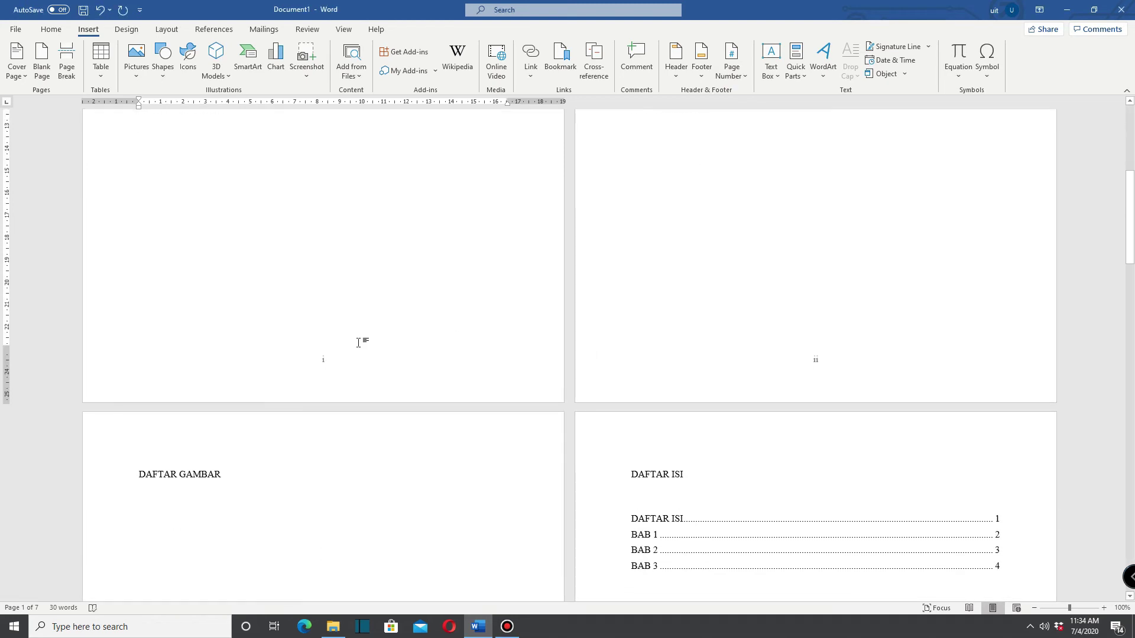
pyautogui.scroll(-12, 824, 377)
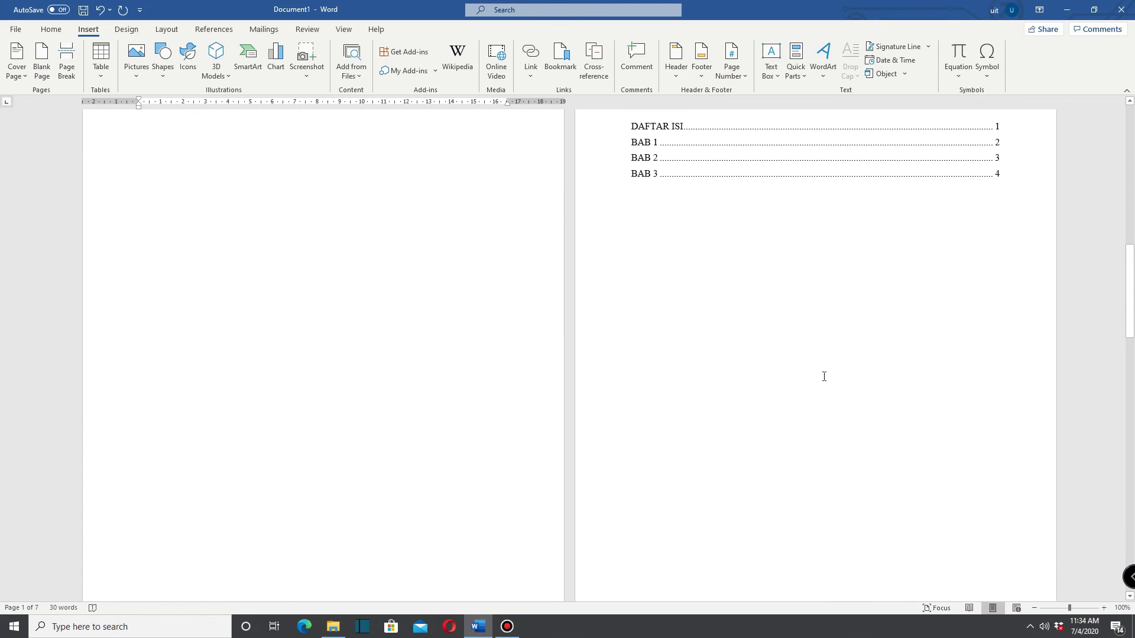
pyautogui.scroll(-15, 824, 377)
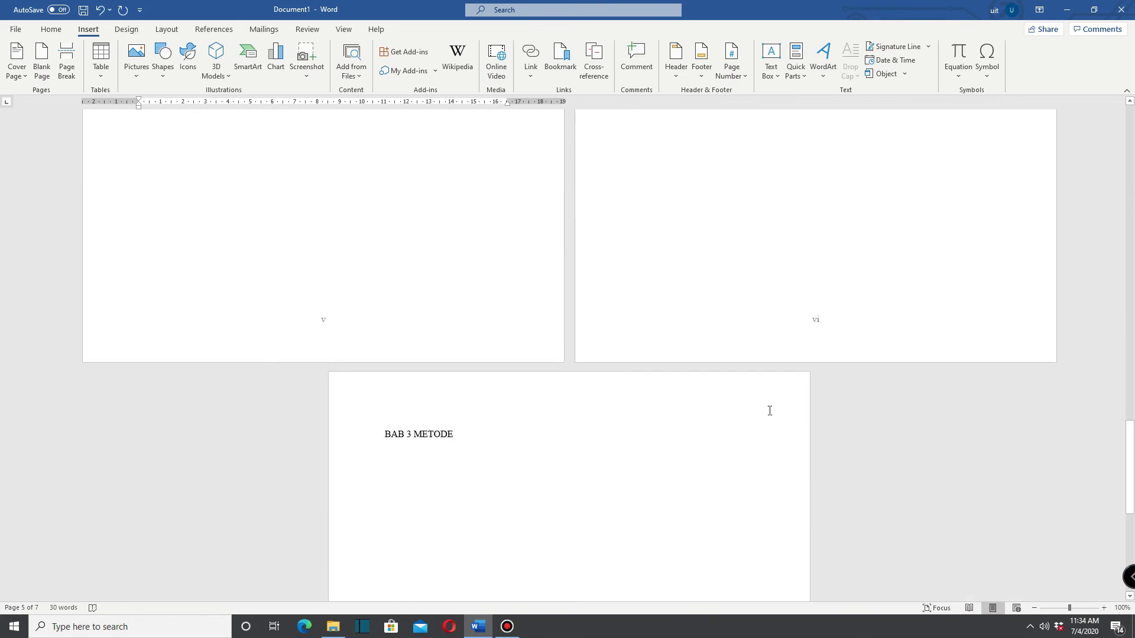
pyautogui.scroll(-2, 751, 433)
pyautogui.scroll(10, 748, 435)
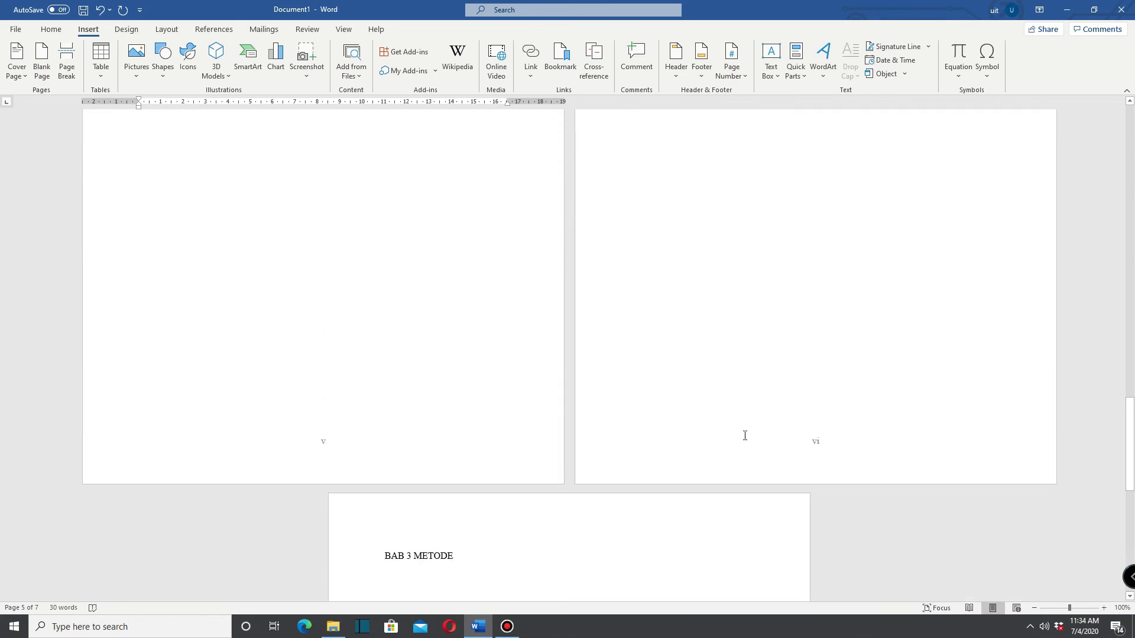
pyautogui.scroll(10, 744, 435)
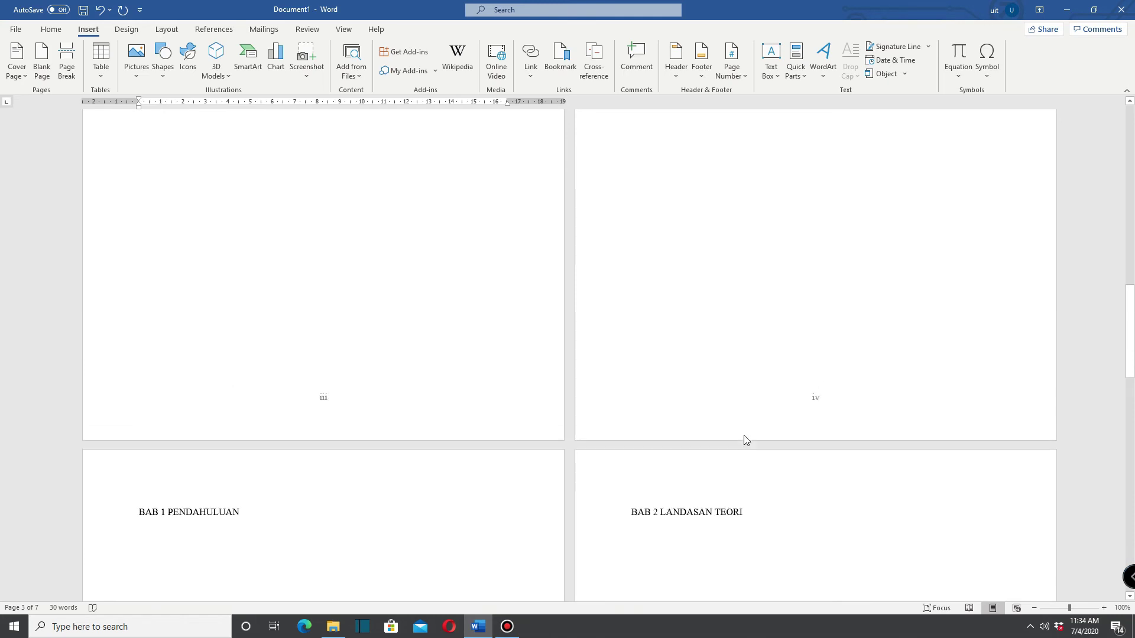
pyautogui.scroll(8, 745, 437)
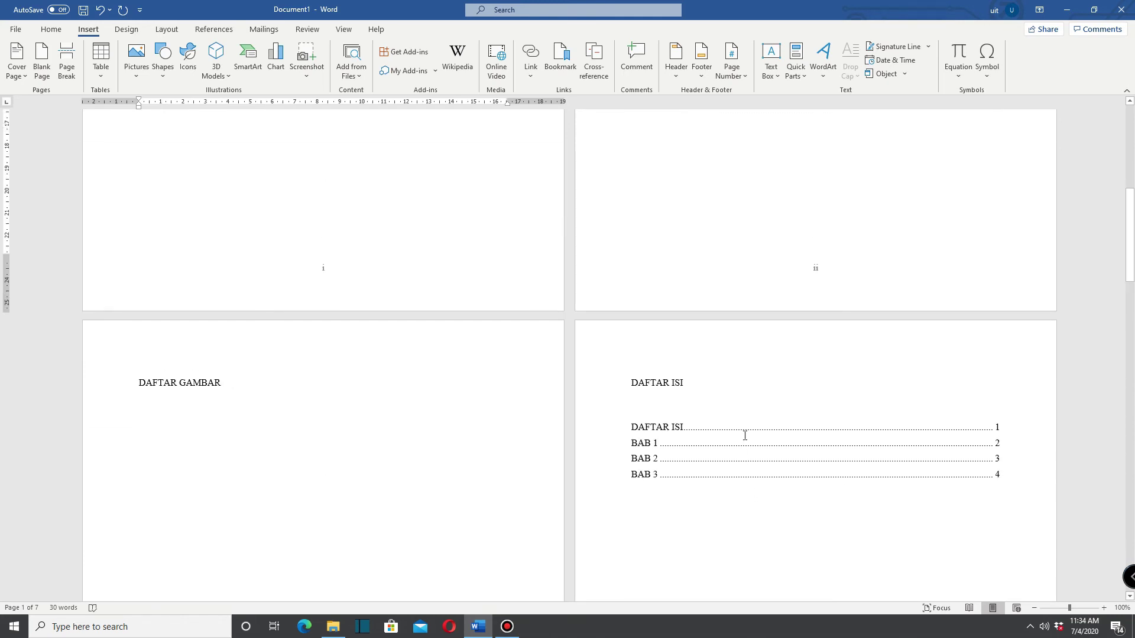
pyautogui.scroll(-10, 744, 435)
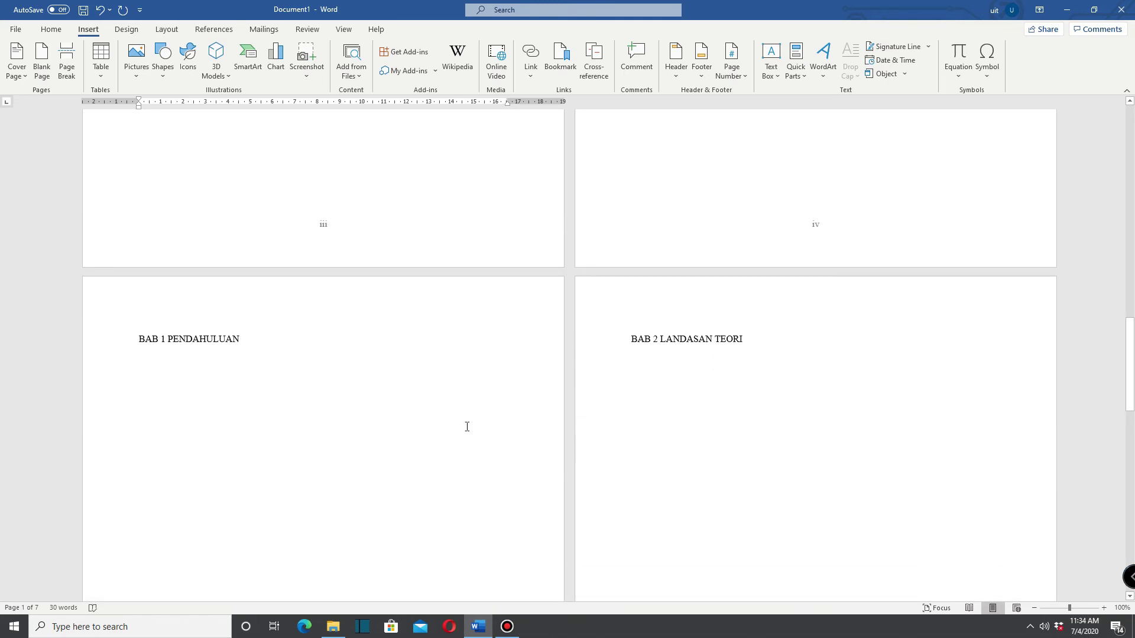
# Step: Compare the footer numbers of the DAFTAR ISI and BAB 1 PENDAHULUAN pages, where the front matter ends and the chapters begin
pyautogui.click(243, 335)
pyautogui.scroll(-8, 494, 456)
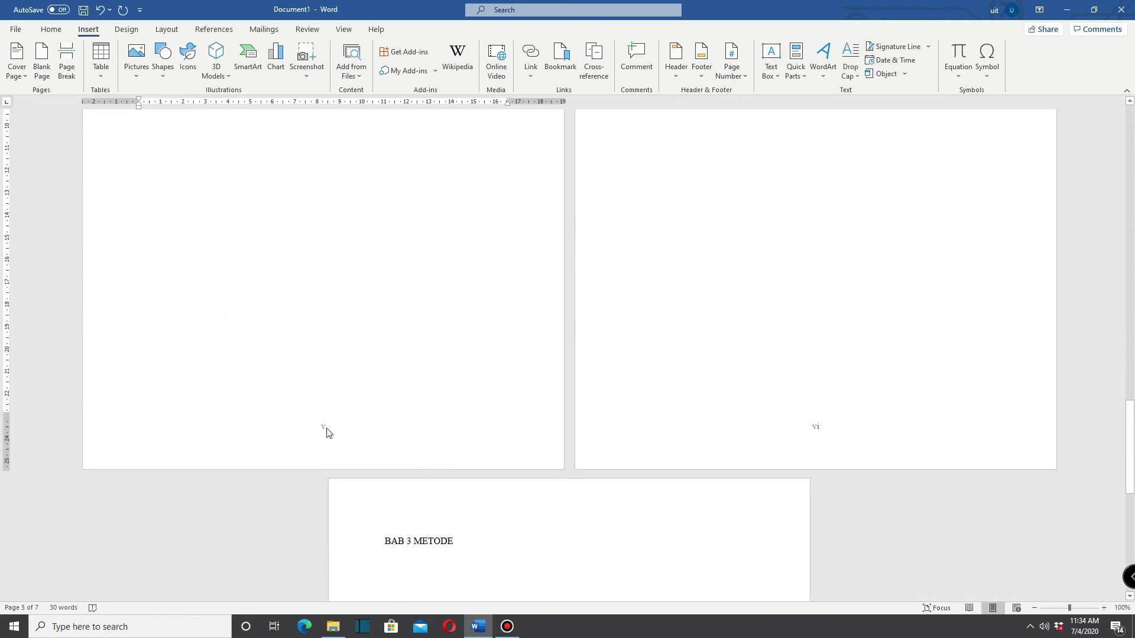
pyautogui.scroll(6, 333, 436)
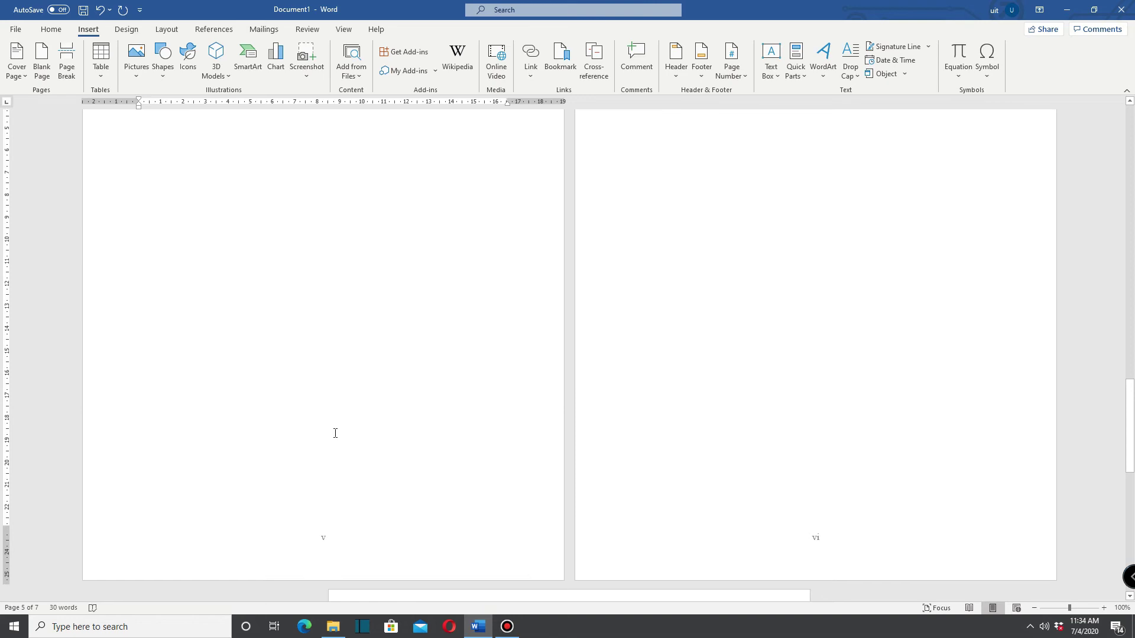
pyautogui.scroll(5, 335, 433)
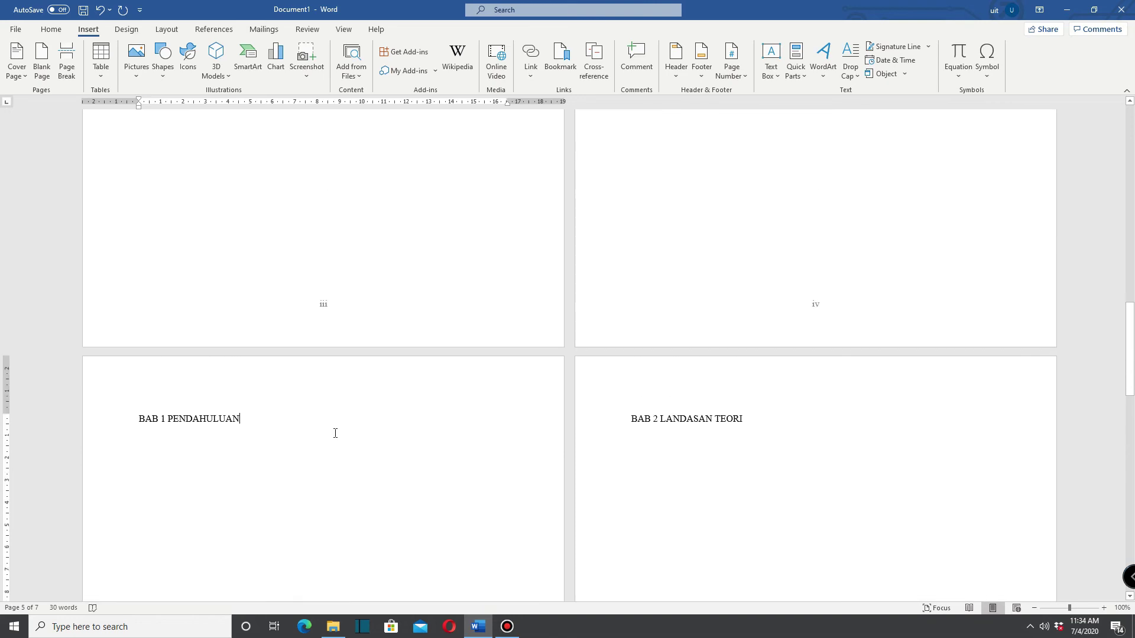
pyautogui.scroll(8, 727, 415)
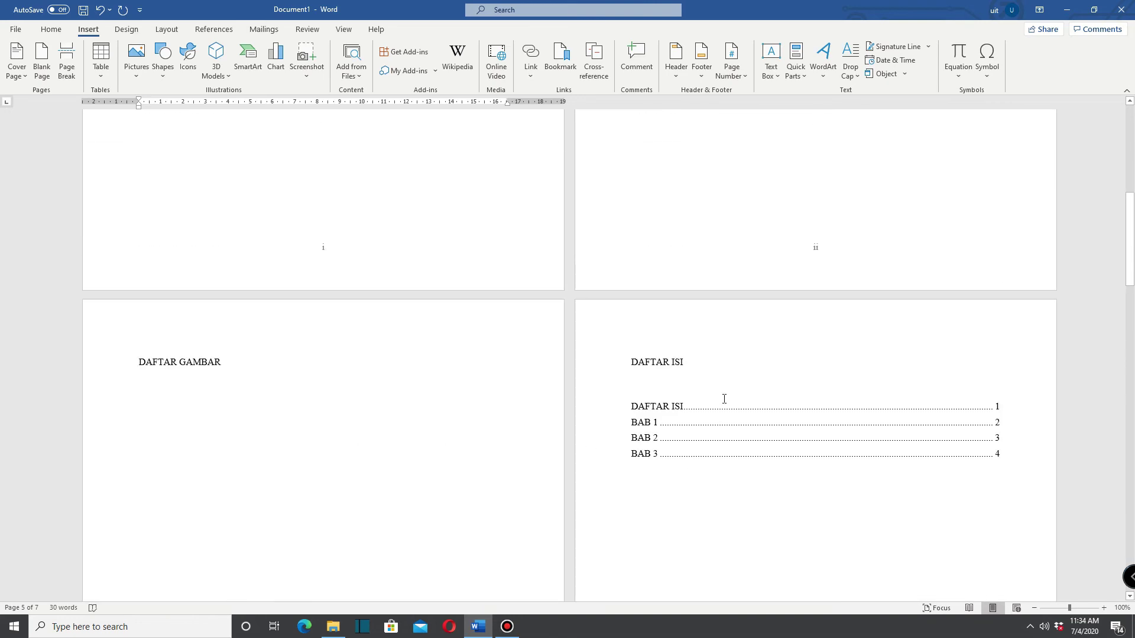
pyautogui.scroll(-3, 737, 395)
pyautogui.scroll(-6, 733, 398)
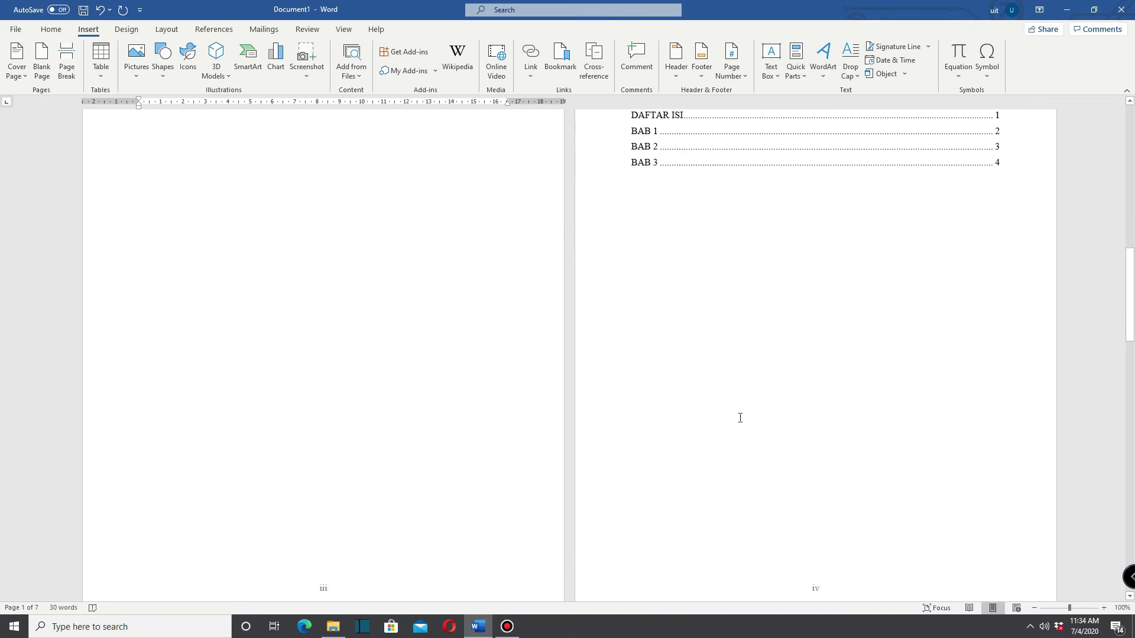
pyautogui.click(711, 348)
pyautogui.scroll(7, 788, 370)
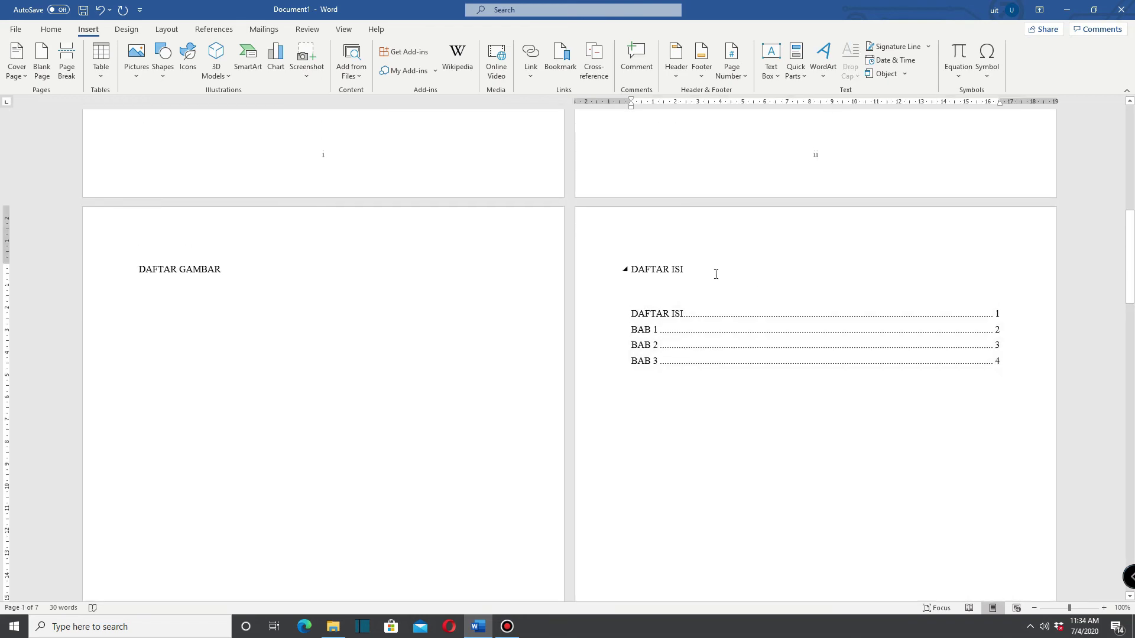
pyautogui.scroll(-7, 716, 274)
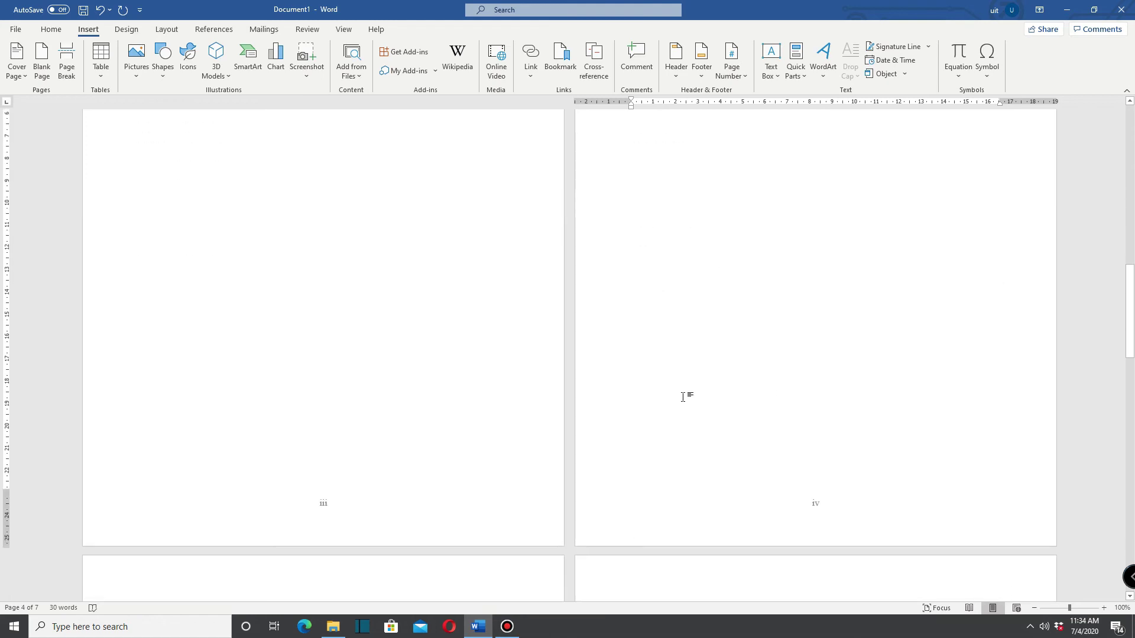
pyautogui.scroll(2, 703, 410)
pyautogui.scroll(-3, 749, 428)
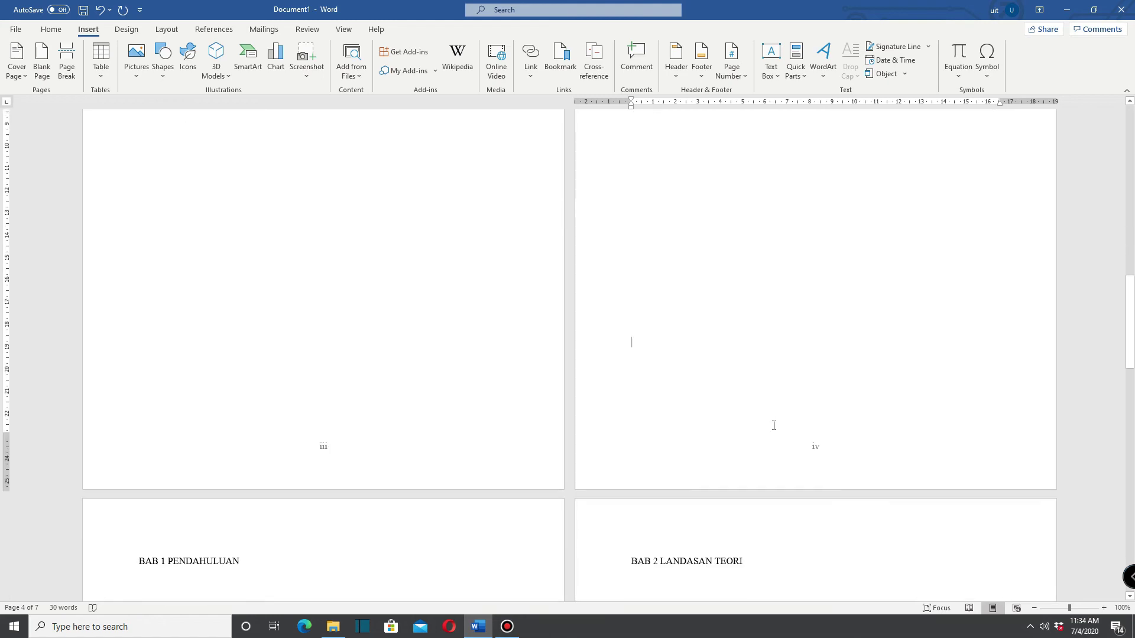
pyautogui.scroll(3, 768, 403)
pyautogui.scroll(4, 666, 243)
pyautogui.scroll(-2, 709, 314)
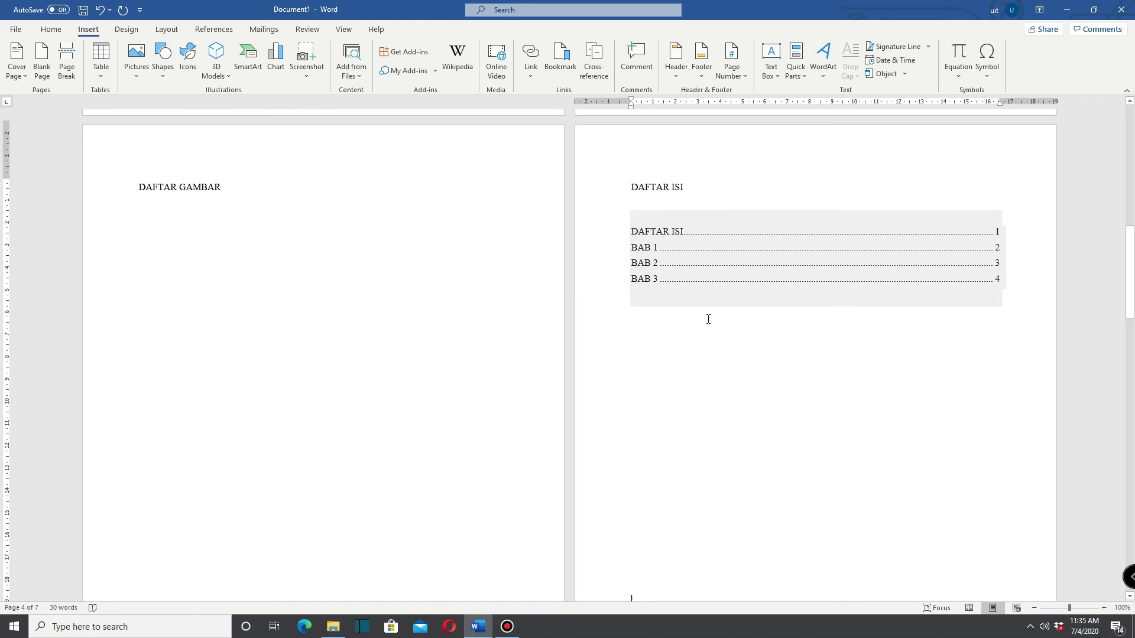
pyautogui.scroll(-6, 686, 295)
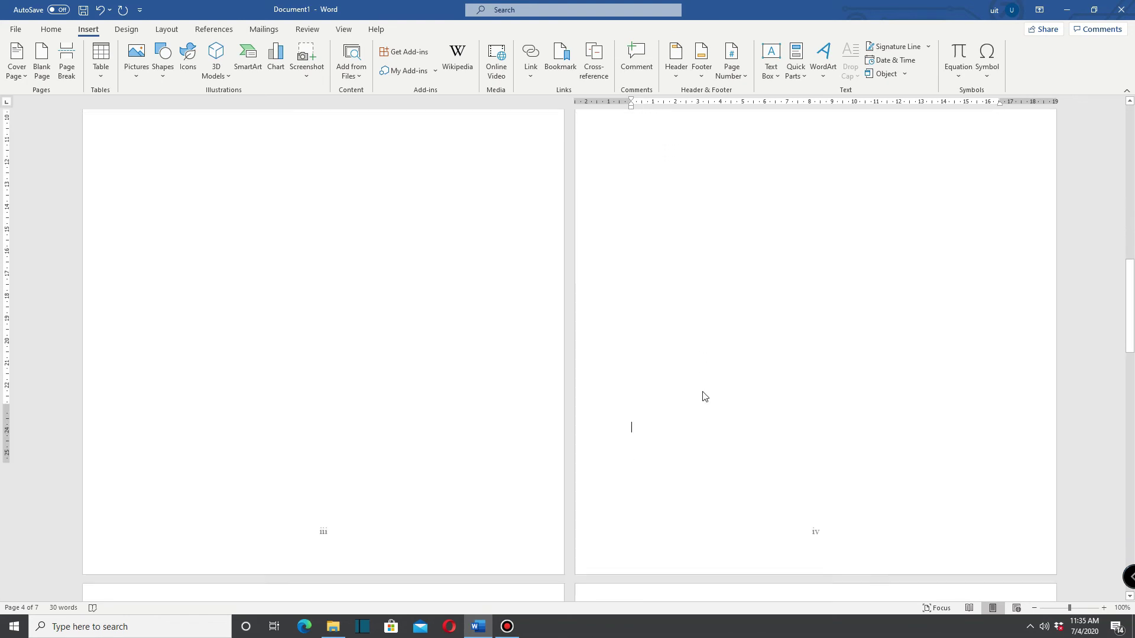
pyautogui.scroll(-2, 286, 510)
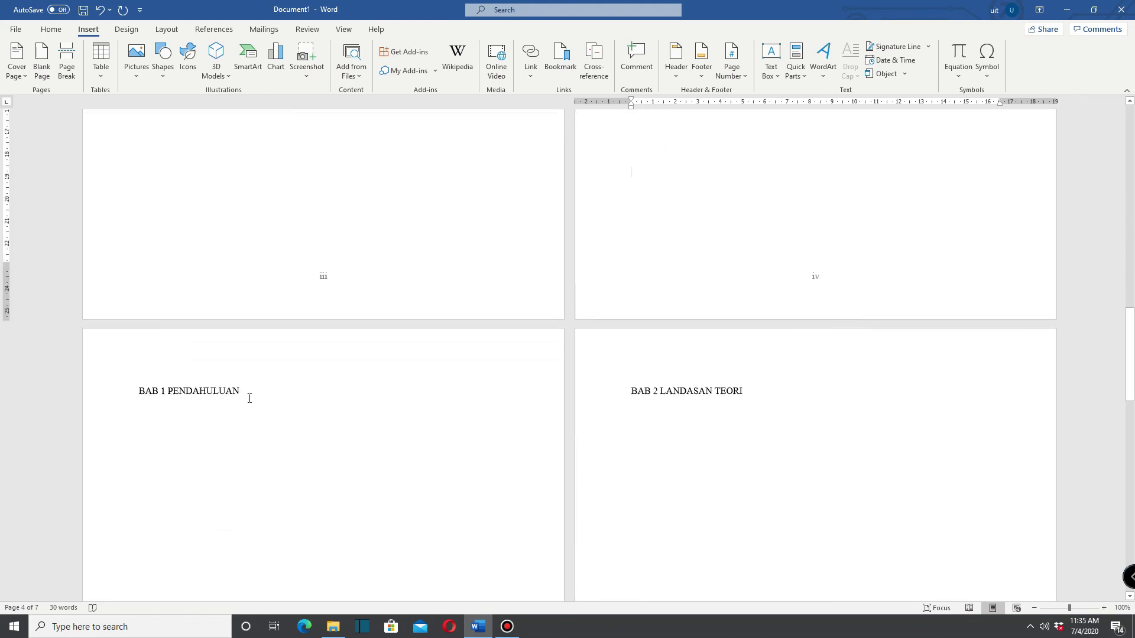
pyautogui.scroll(4, 697, 424)
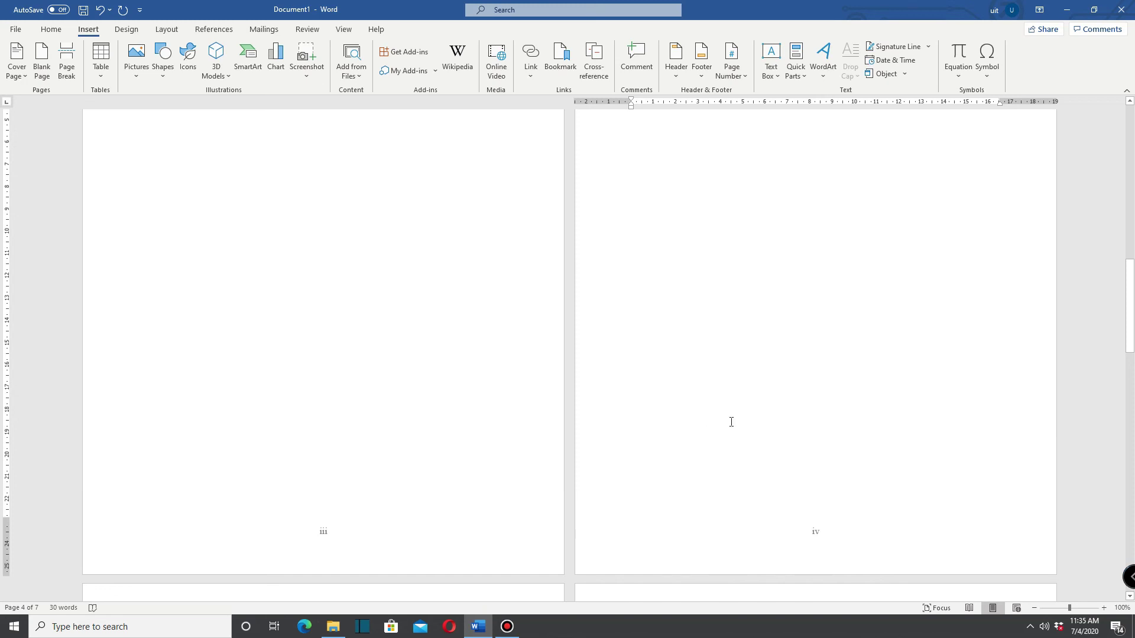
pyautogui.scroll(-4, 735, 401)
pyautogui.scroll(1, 734, 381)
# Step: Insert a Next Page section break at the end of the DAFTAR ISI page, just before BAB 1 PENDAHULUAN
pyautogui.click(654, 267)
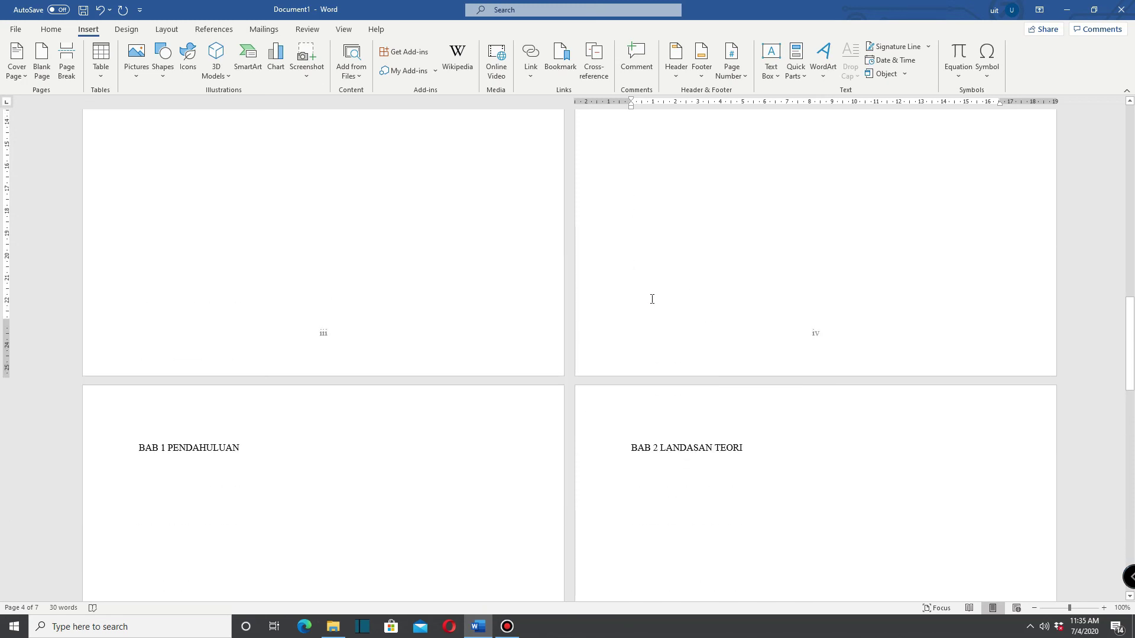
pyautogui.click(632, 293)
pyautogui.scroll(3, 643, 287)
pyautogui.scroll(-2, 674, 329)
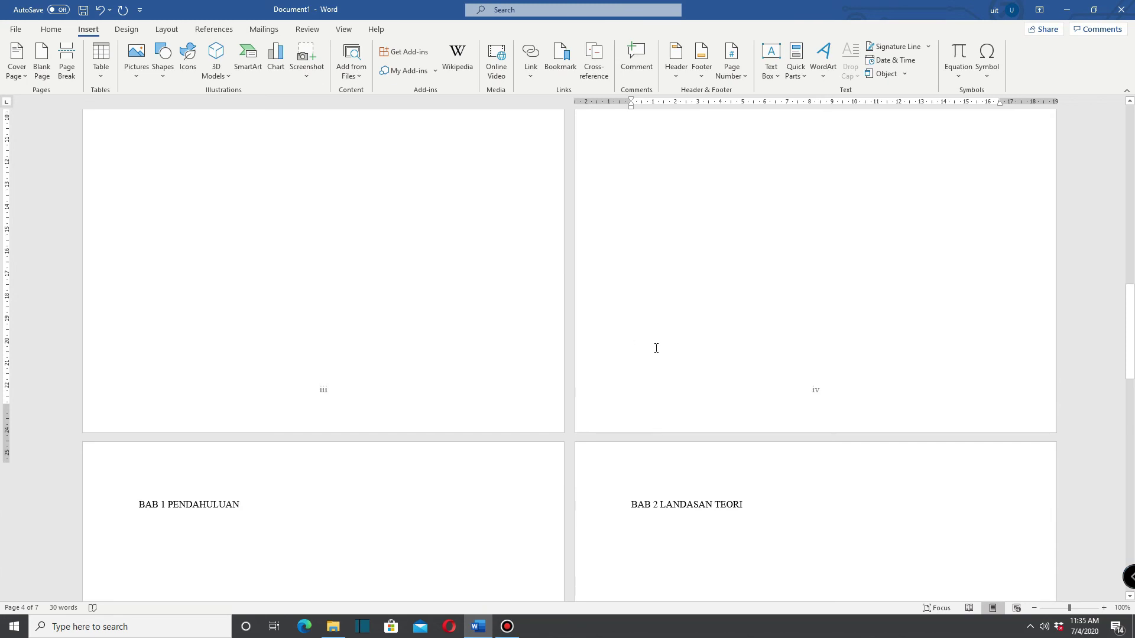
pyautogui.scroll(3, 654, 347)
pyautogui.scroll(-2, 876, 474)
pyautogui.scroll(2, 833, 445)
pyautogui.scroll(7, 833, 445)
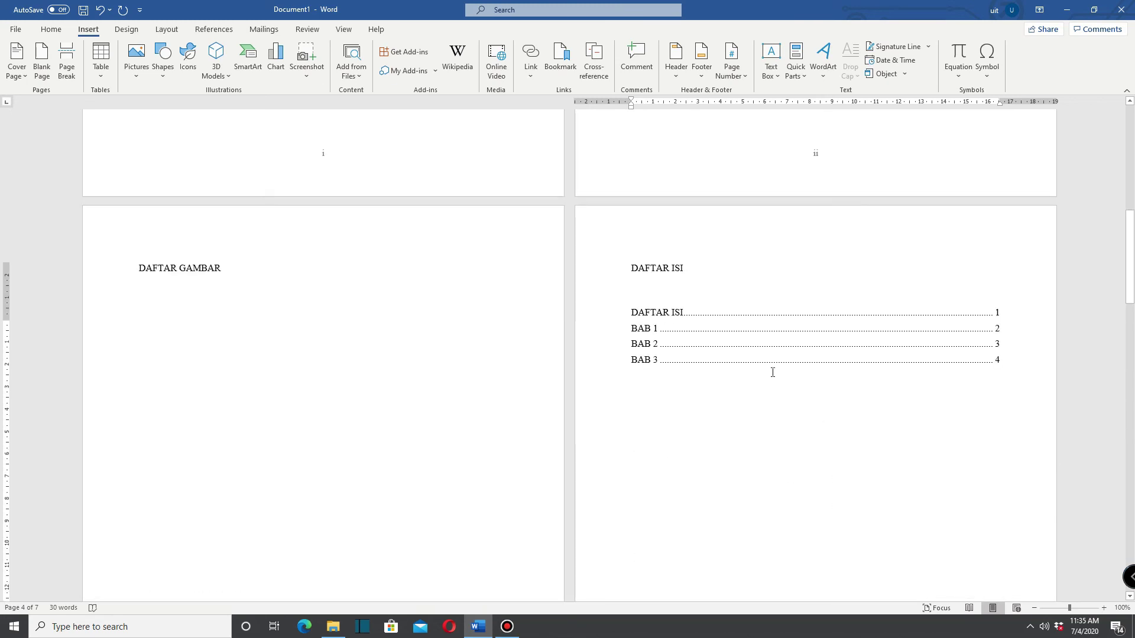
pyautogui.scroll(-11, 703, 355)
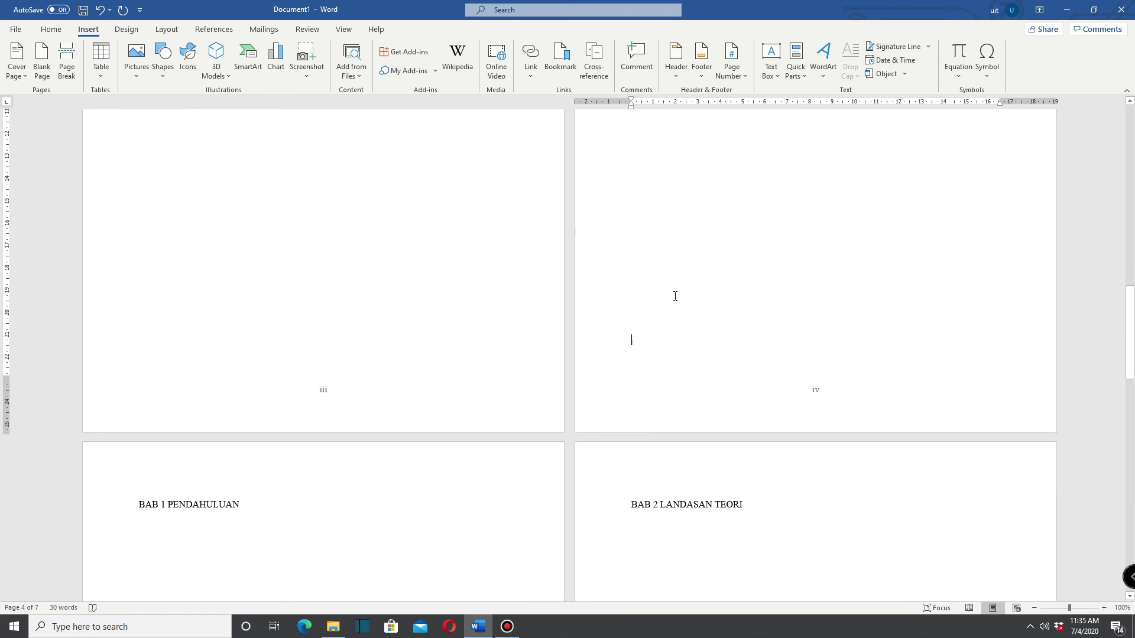
pyautogui.click(631, 340)
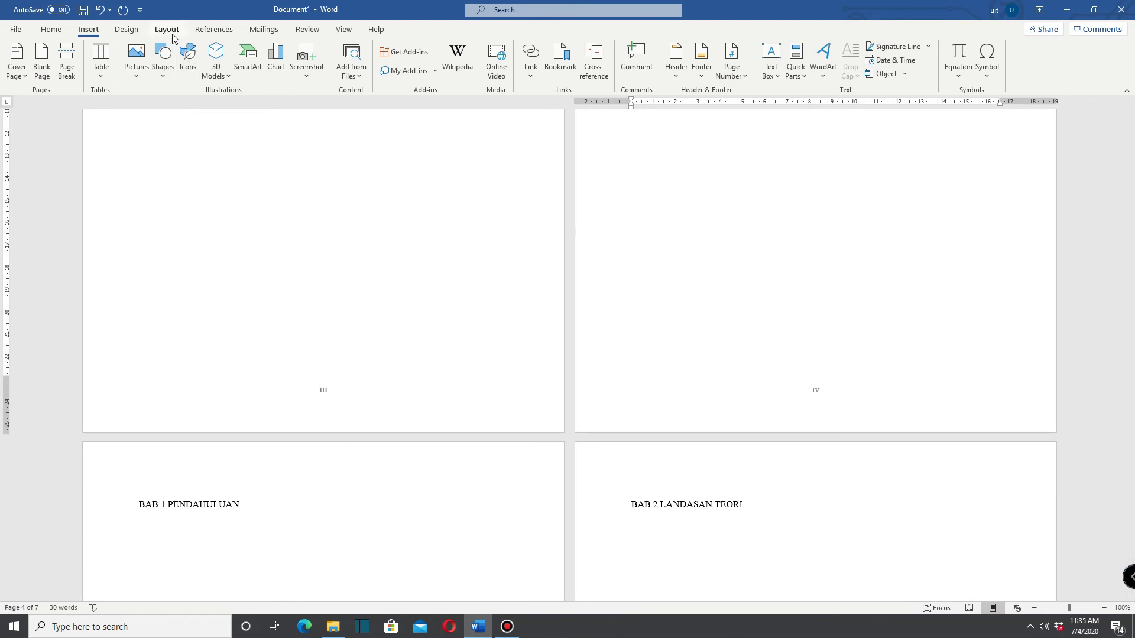
pyautogui.click(167, 29)
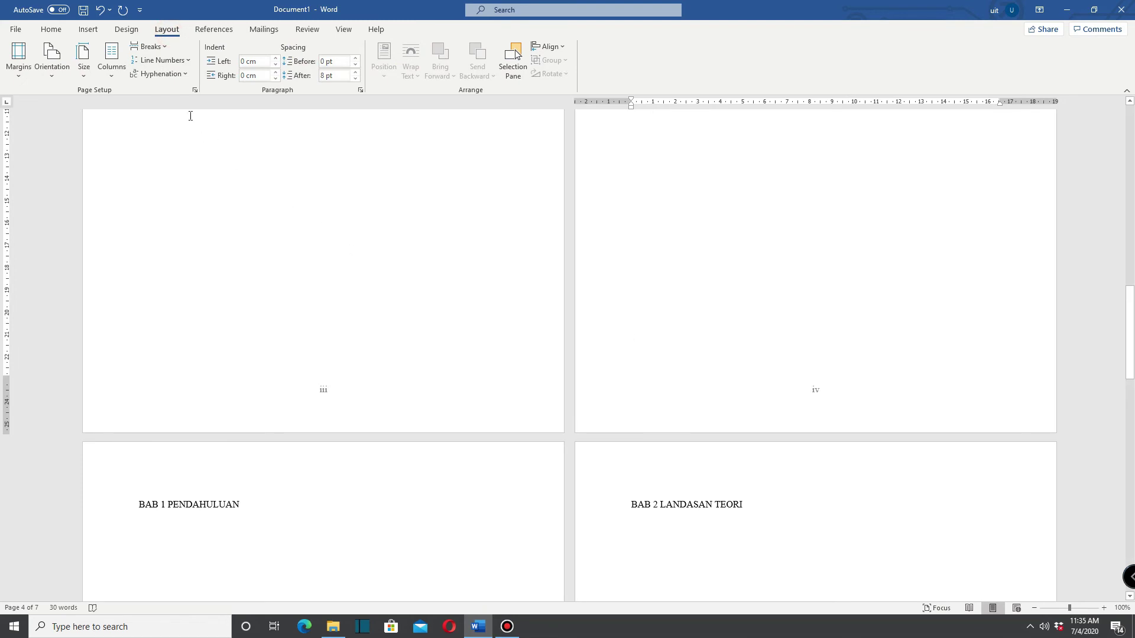
pyautogui.click(160, 51)
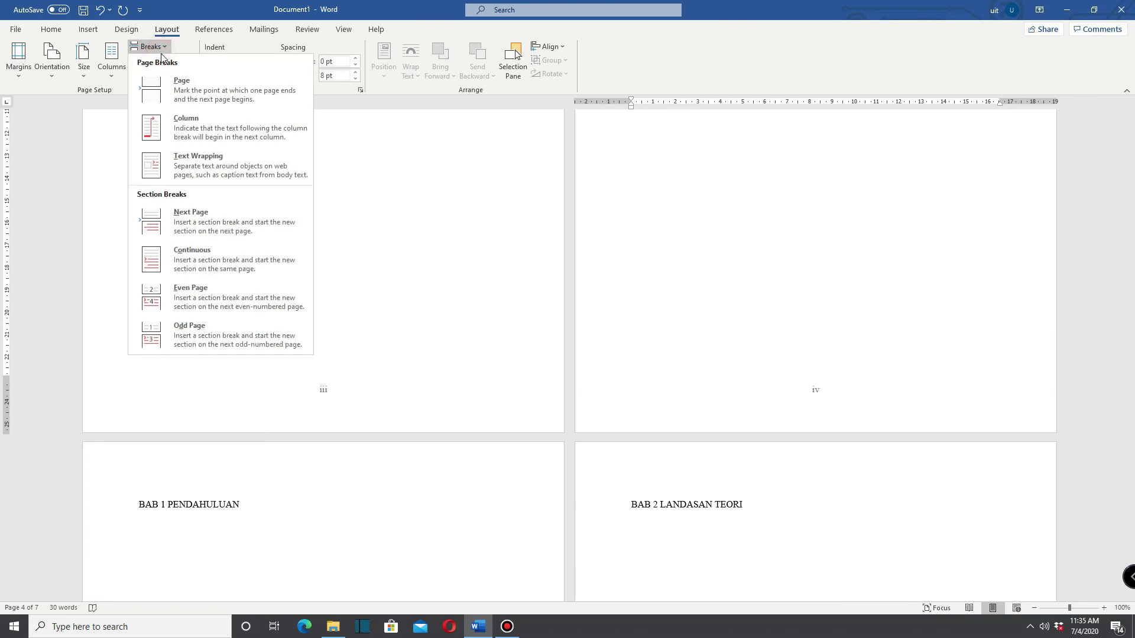
pyautogui.click(219, 227)
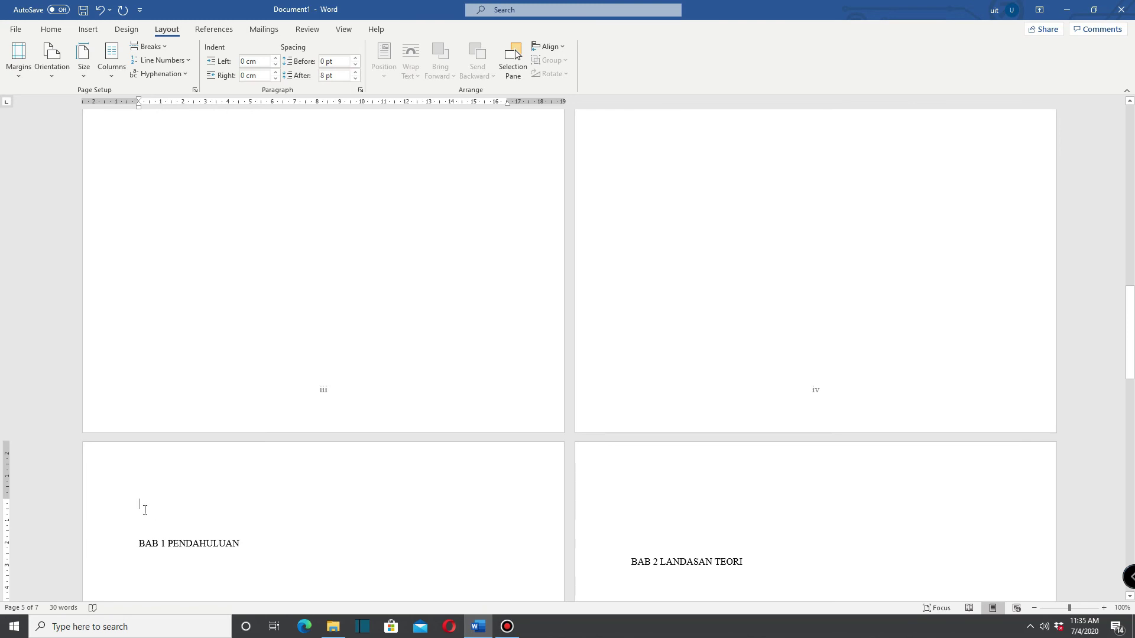
# Step: Delete the empty lines above the BAB 1 PENDAHULUAN heading at the start of the chapter section
pyautogui.scroll(-2, 149, 508)
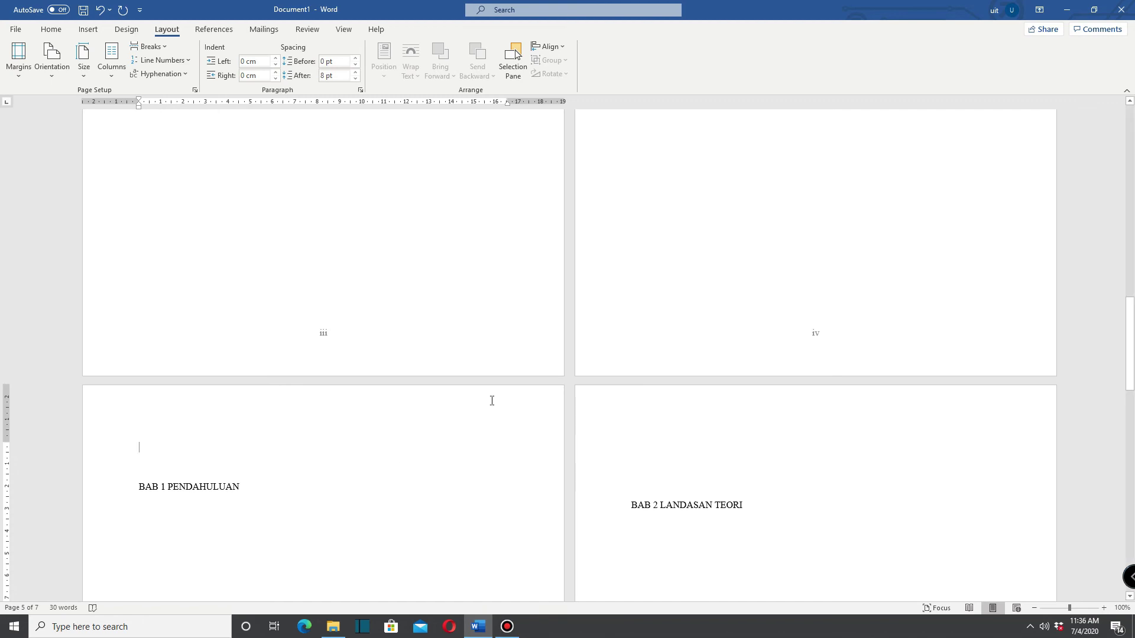
pyautogui.scroll(2, 532, 420)
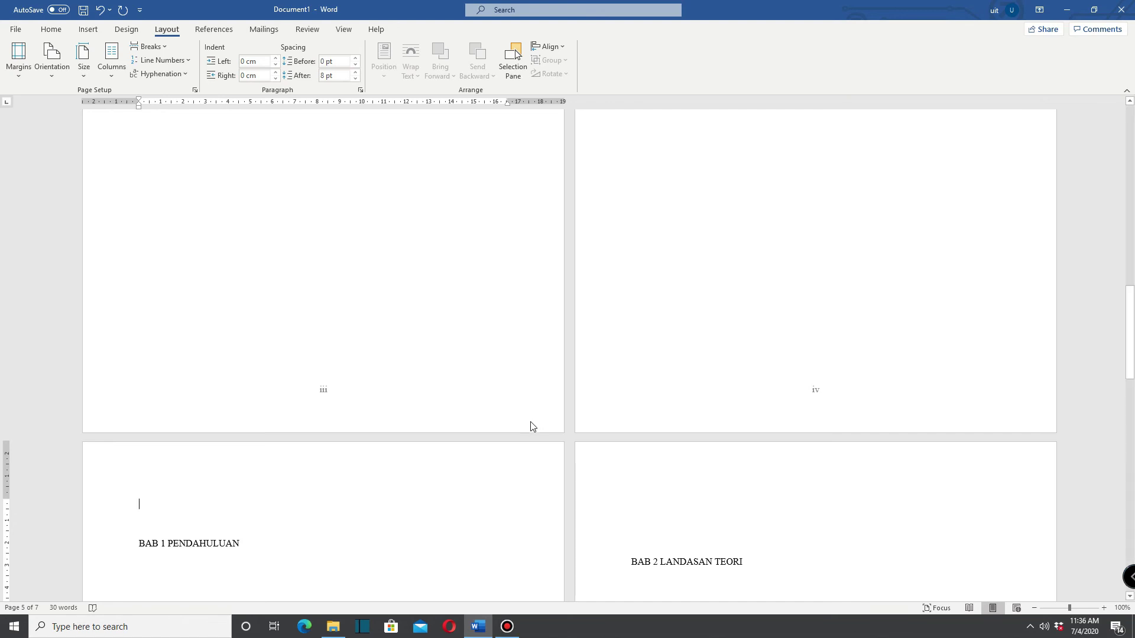
pyautogui.scroll(10, 530, 425)
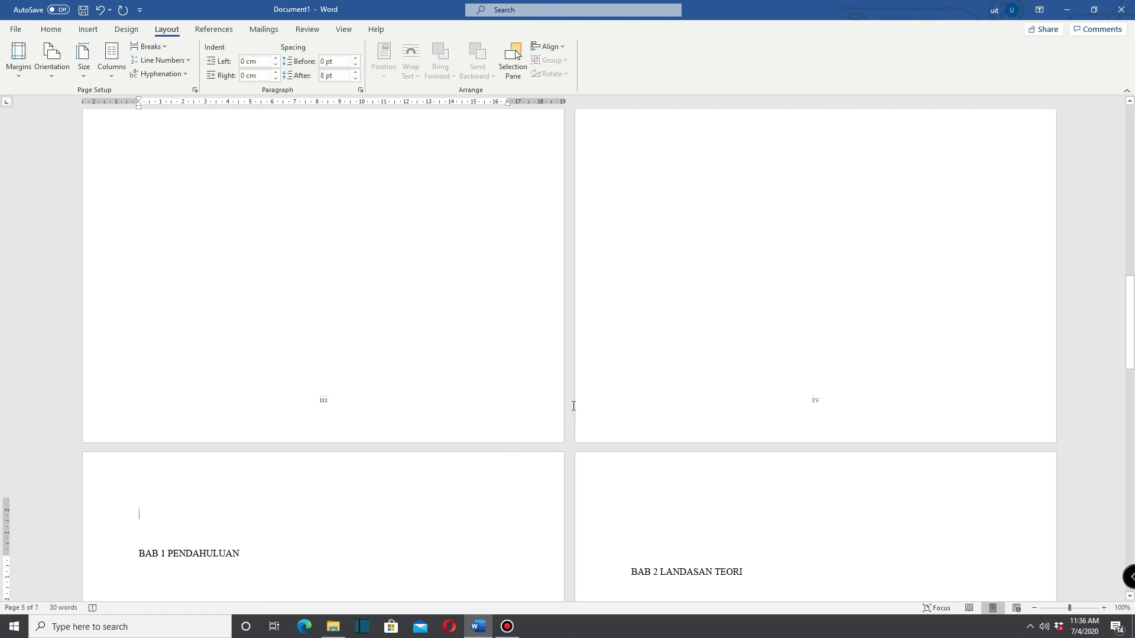
pyautogui.scroll(-12, 570, 417)
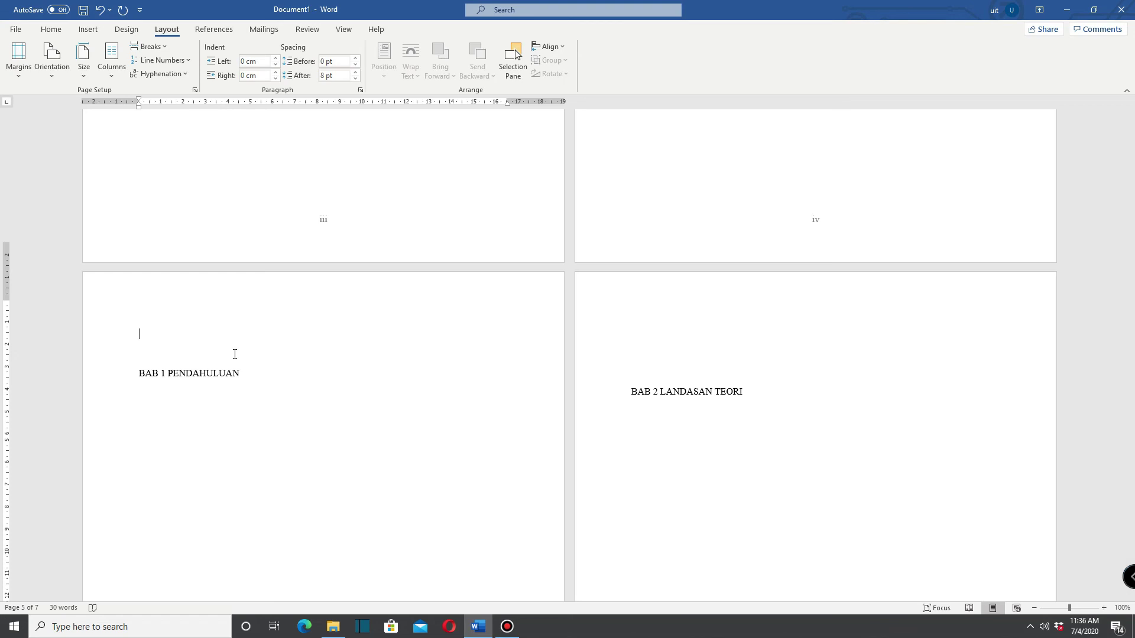
pyautogui.scroll(-5, 233, 354)
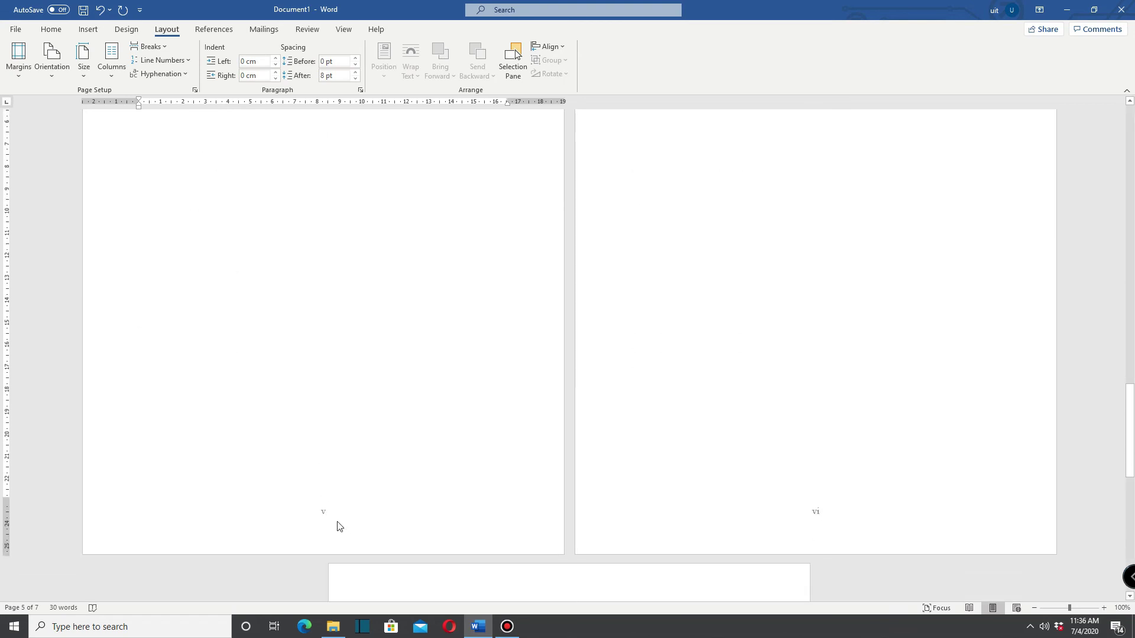
pyautogui.scroll(6, 334, 516)
pyautogui.scroll(2, 326, 502)
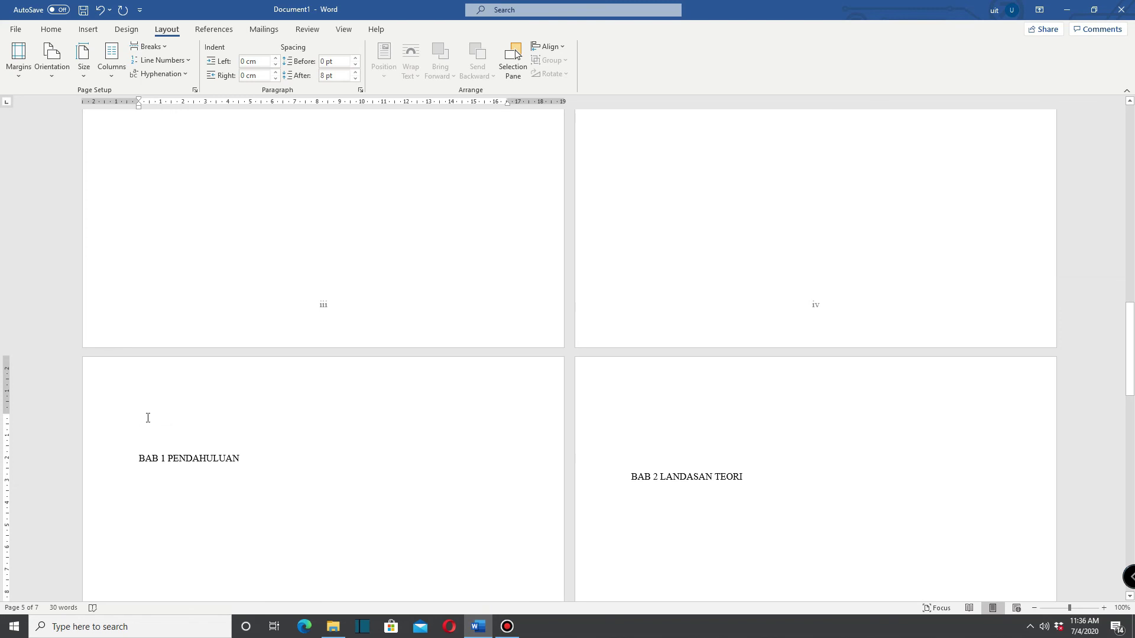
pyautogui.press('Delete')
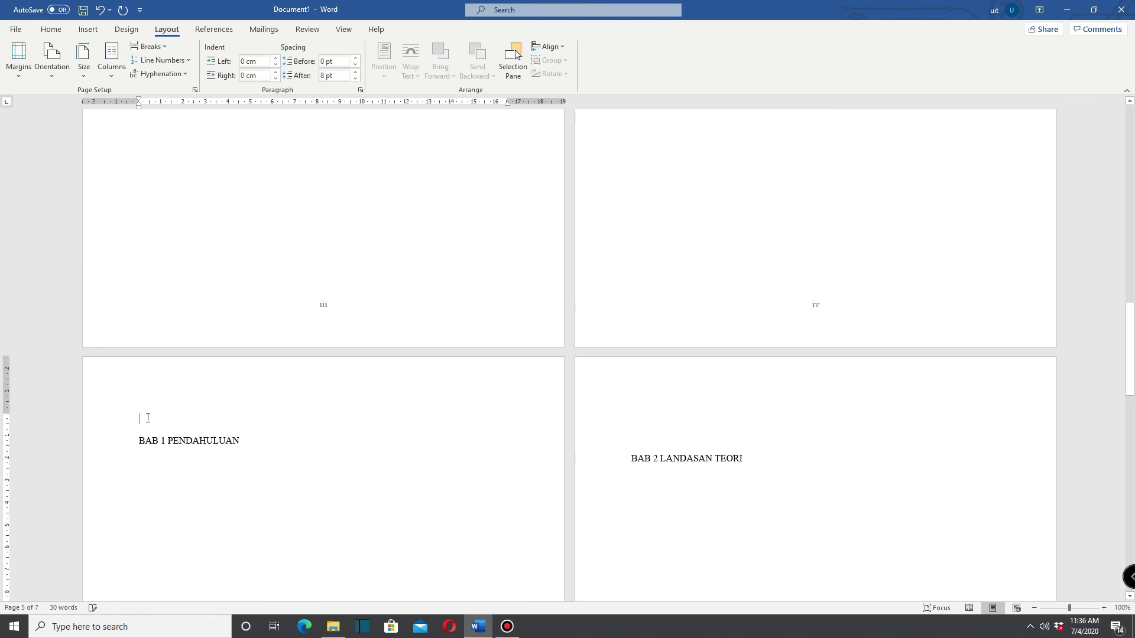
pyautogui.press('Delete')
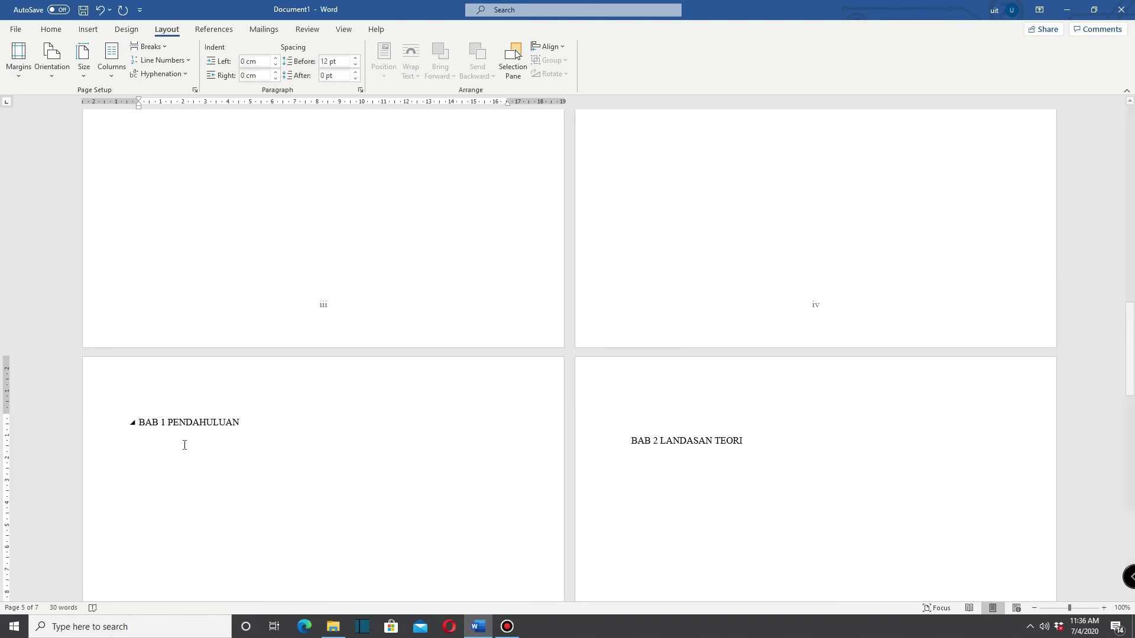
# Step: Set the page number format of the section beginning with BAB 1 PENDAHULUAN to 1, 2, 3, ..., starting at 1
pyautogui.scroll(-3, 347, 442)
pyautogui.scroll(2, 348, 442)
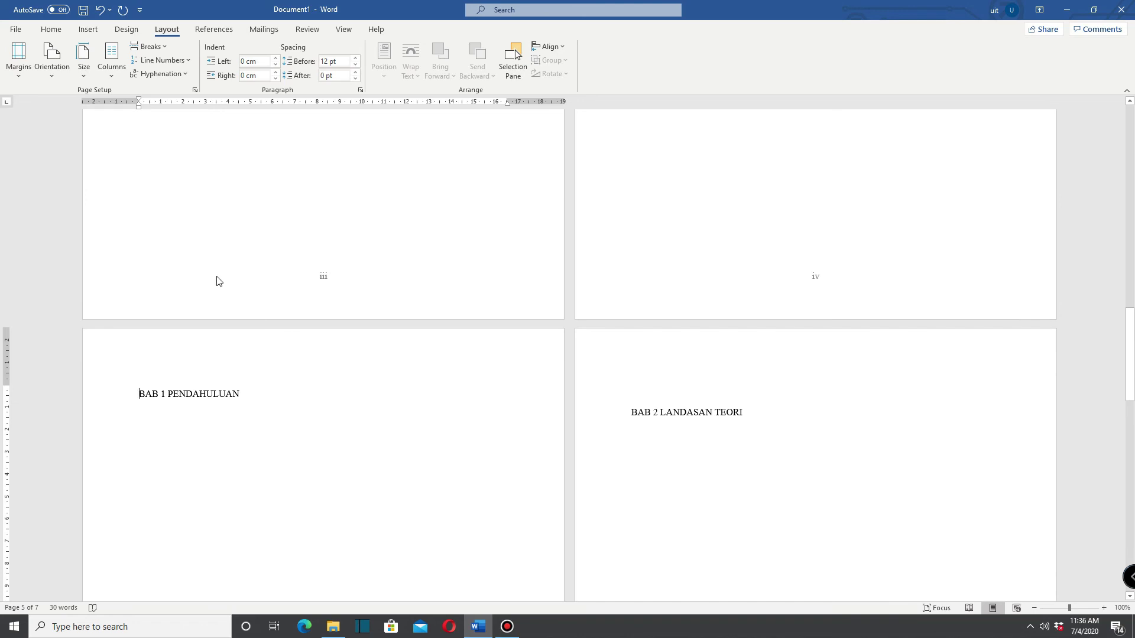
pyautogui.click(88, 31)
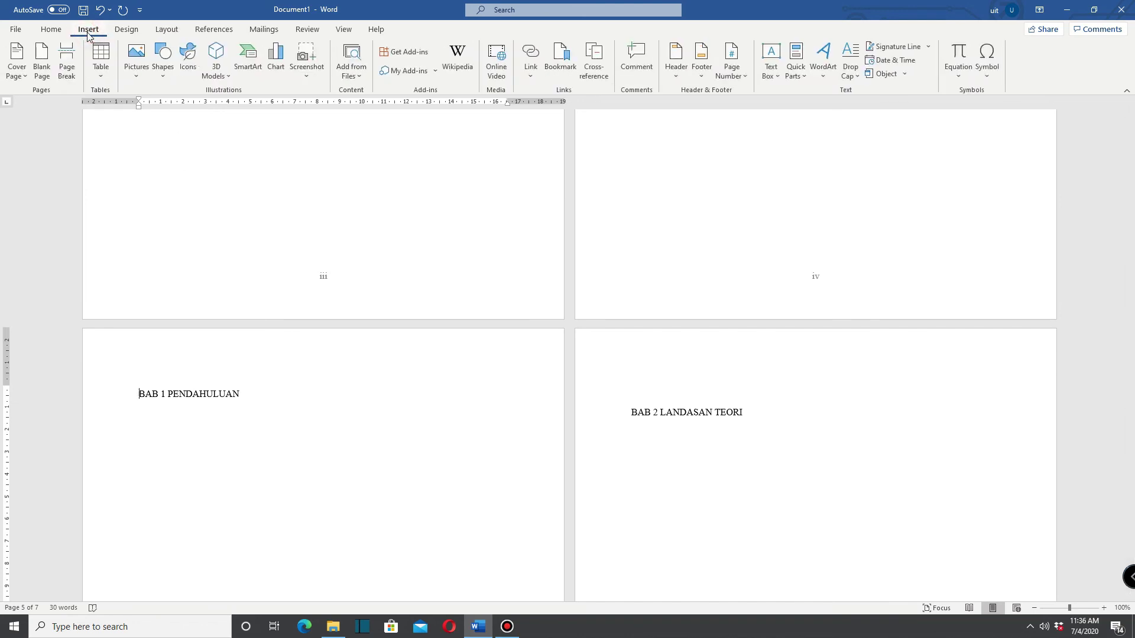
pyautogui.click(743, 79)
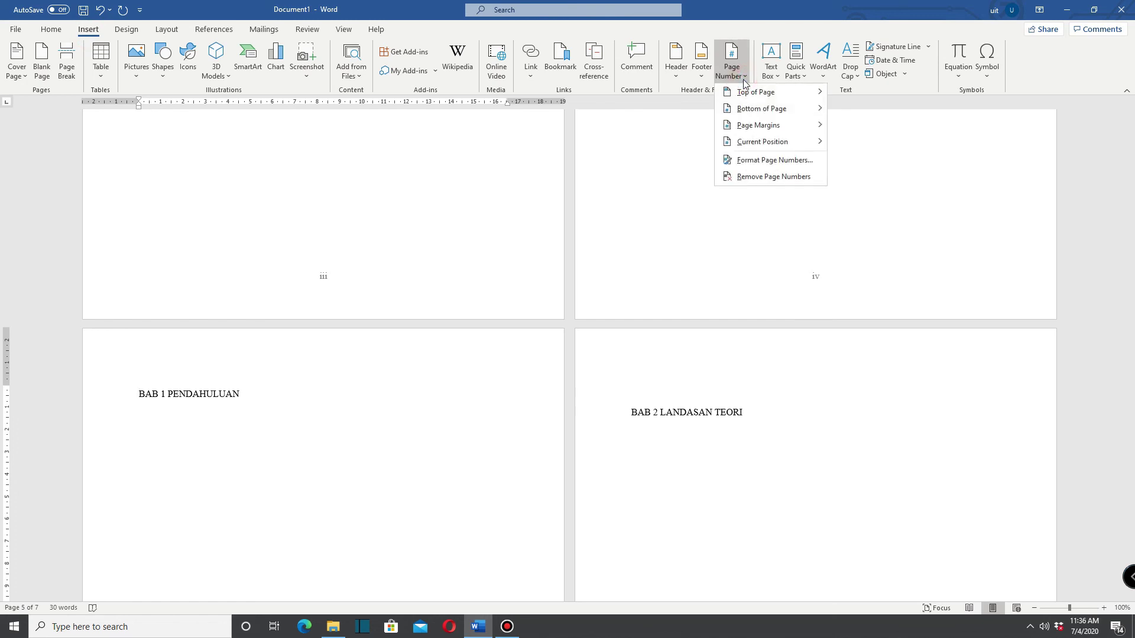
pyautogui.click(754, 163)
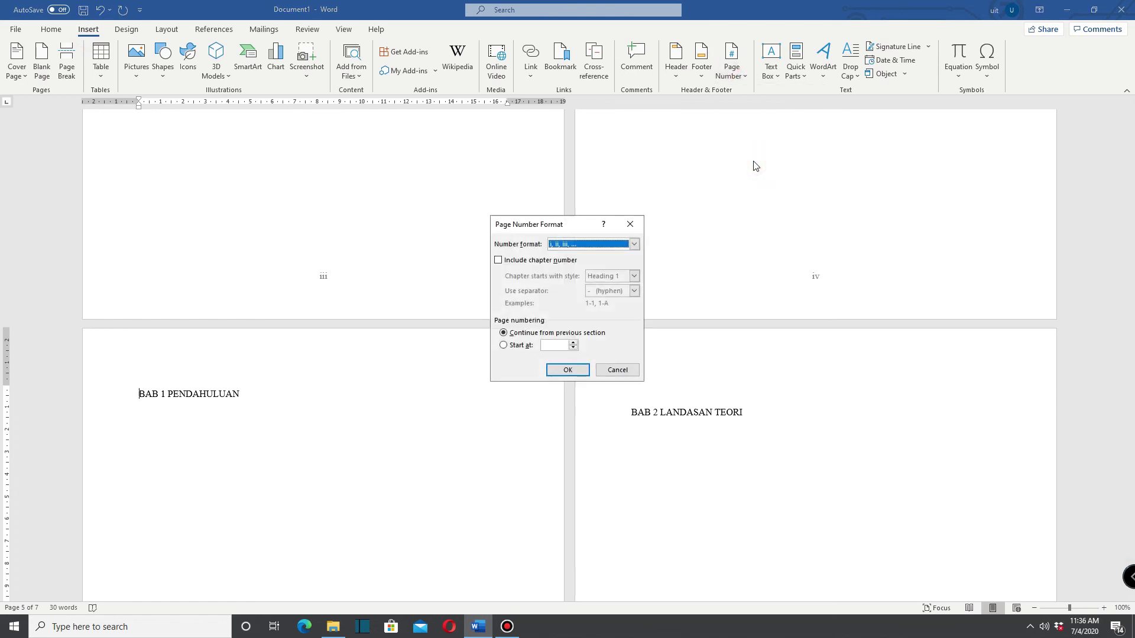
pyautogui.click(595, 250)
pyautogui.click(579, 259)
pyautogui.click(503, 346)
pyautogui.click(563, 370)
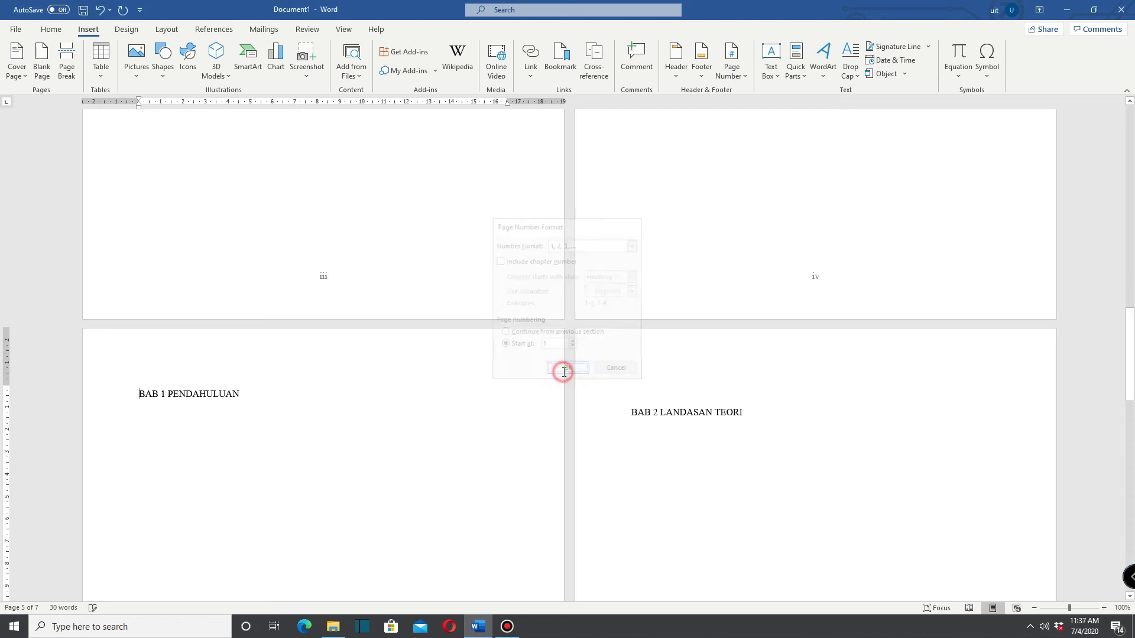
# Step: Review the footer page numbers of the chapter pages from BAB 1 PENDAHULUAN to BAB 3 METODE
pyautogui.scroll(-10, 470, 406)
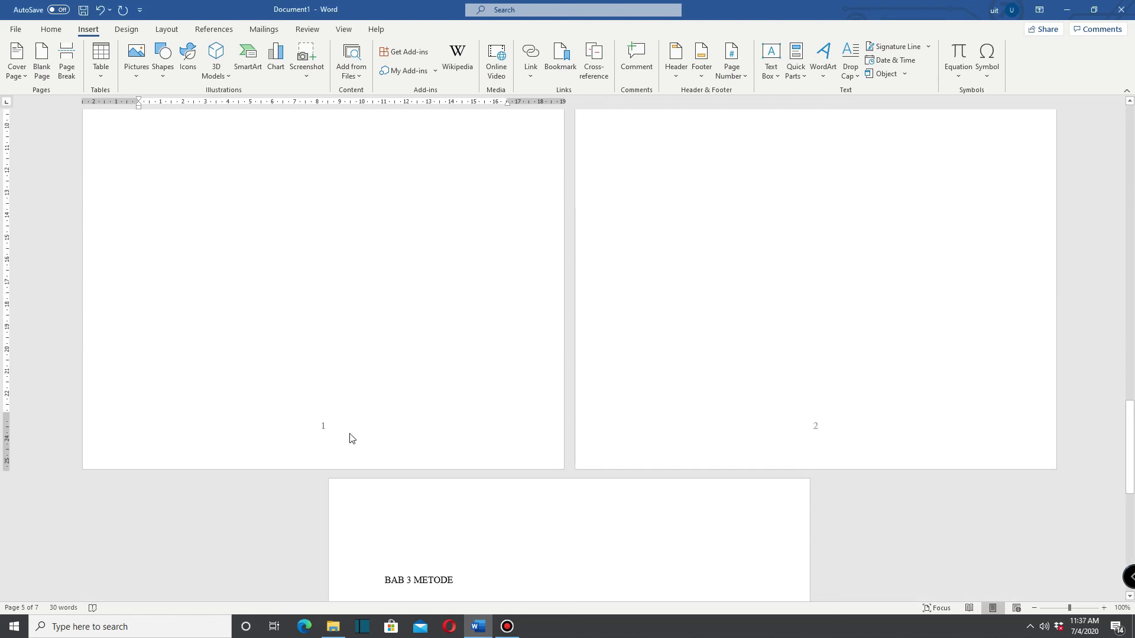
pyautogui.scroll(7, 342, 435)
pyautogui.click(228, 309)
pyautogui.click(172, 309)
pyautogui.scroll(-3, 371, 423)
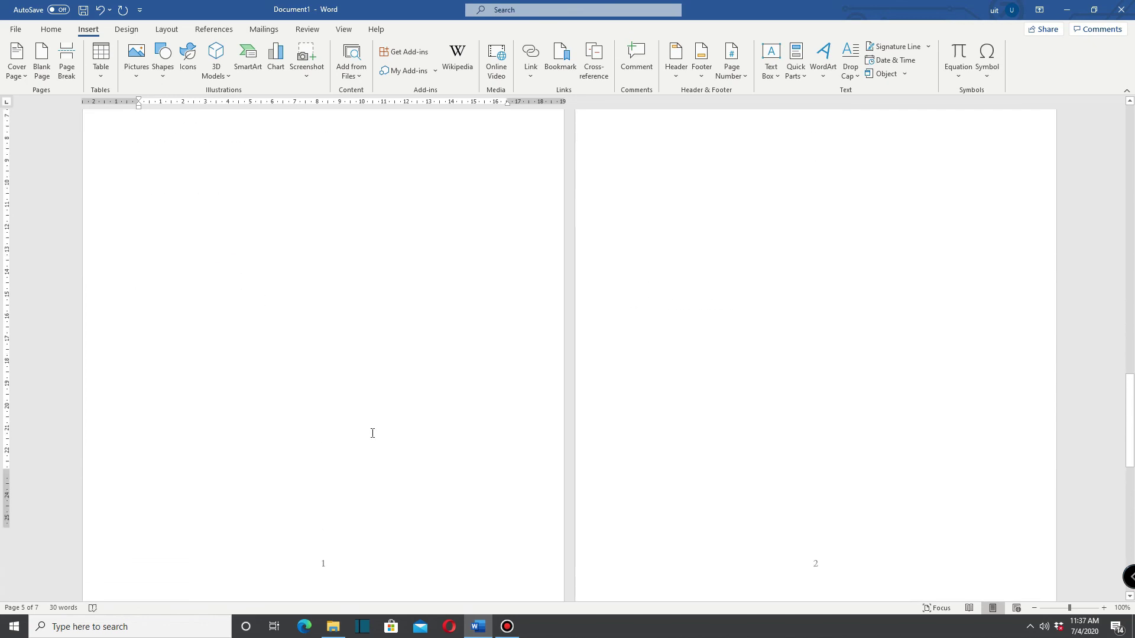
pyautogui.scroll(-3, 371, 424)
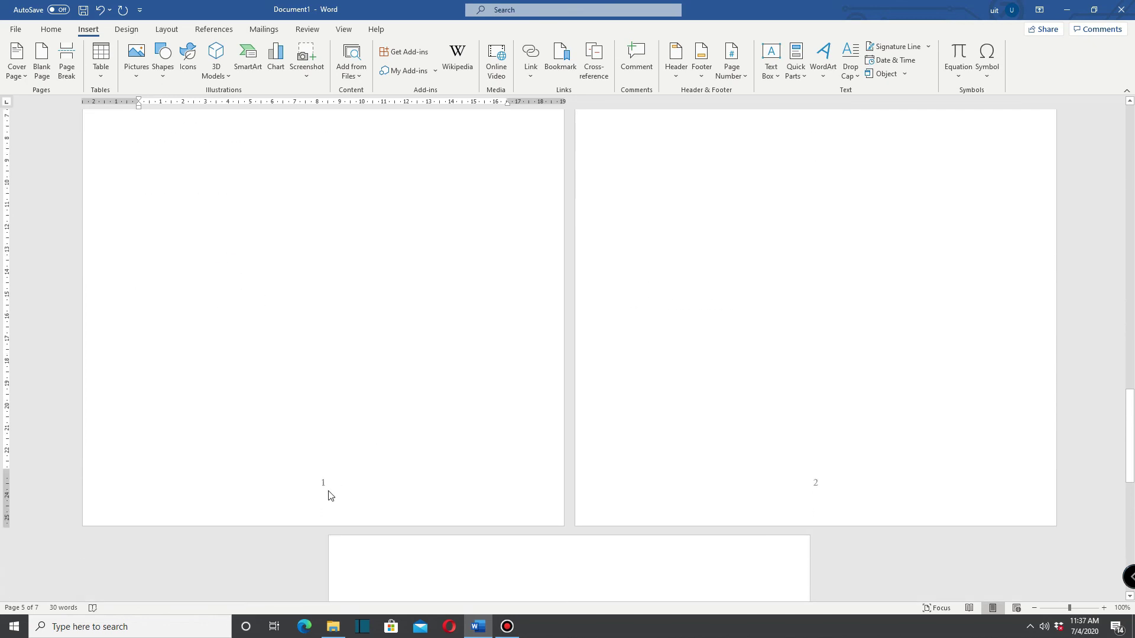
pyautogui.scroll(-5, 827, 489)
pyautogui.scroll(-5, 567, 518)
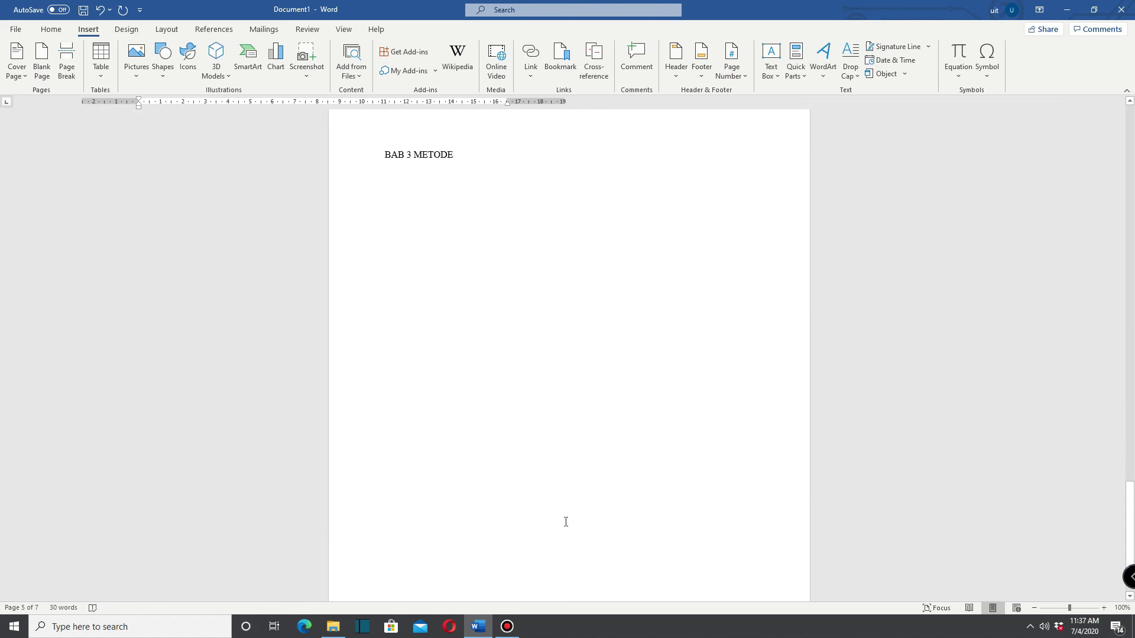
# Step: Update the whole table of contents on the DAFTAR ISI page, both its entries and page numbers
pyautogui.scroll(15, 581, 532)
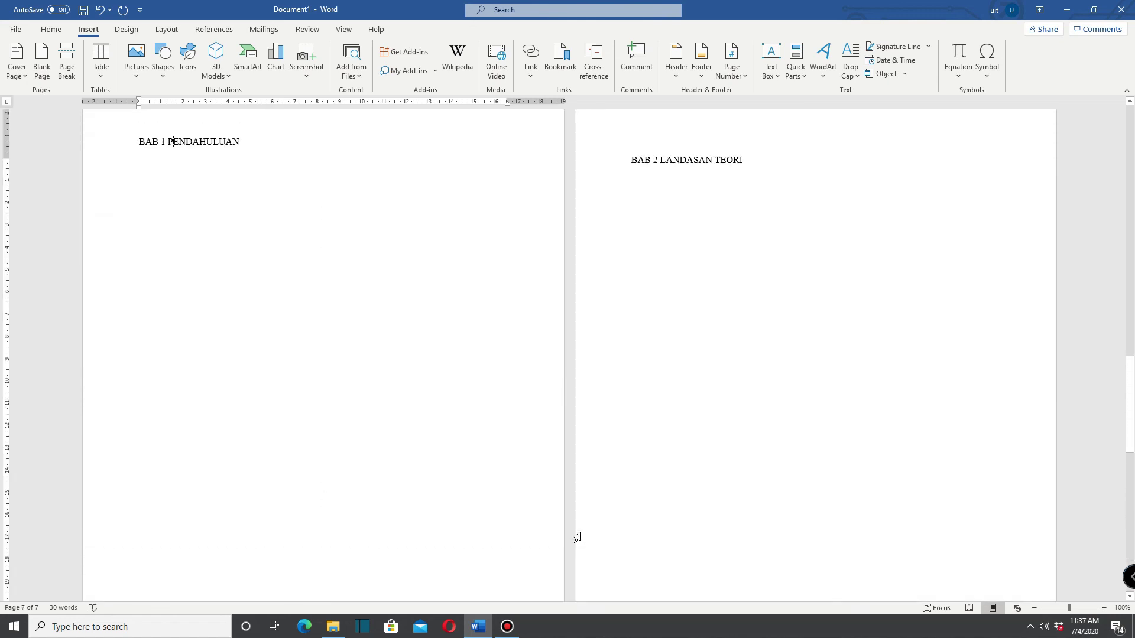
pyautogui.scroll(3, 581, 528)
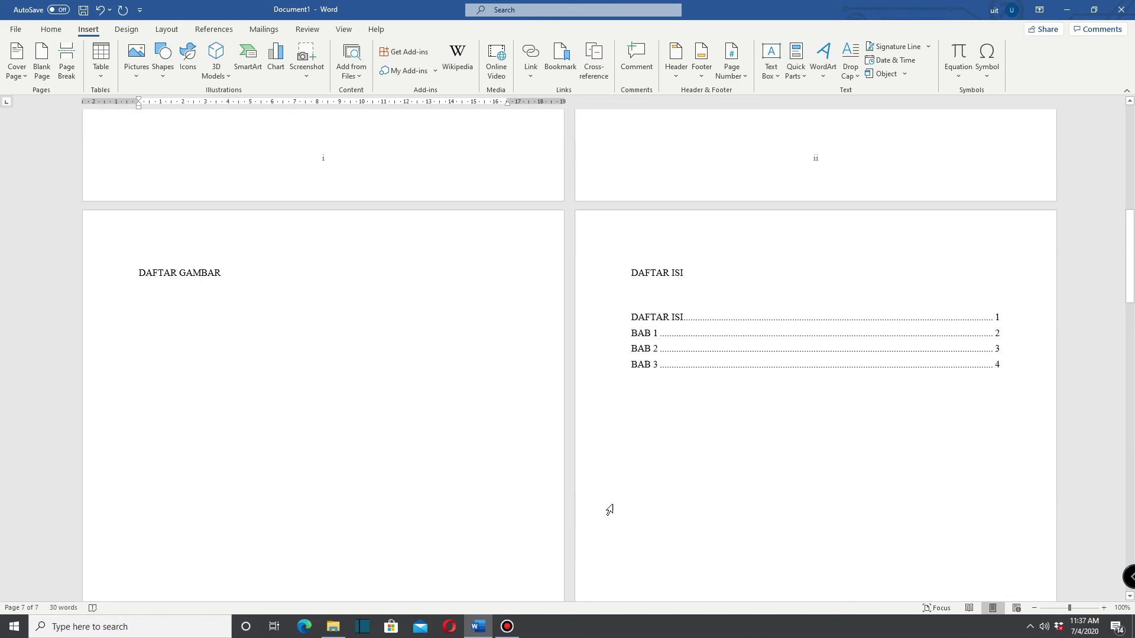
pyautogui.click(684, 374)
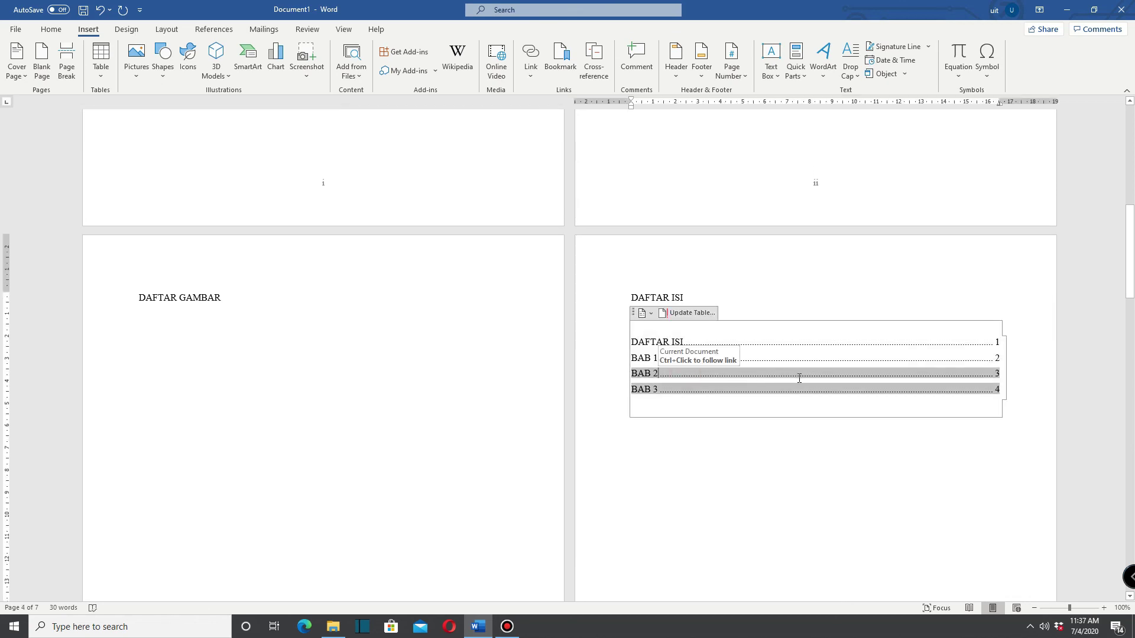
pyautogui.click(790, 339)
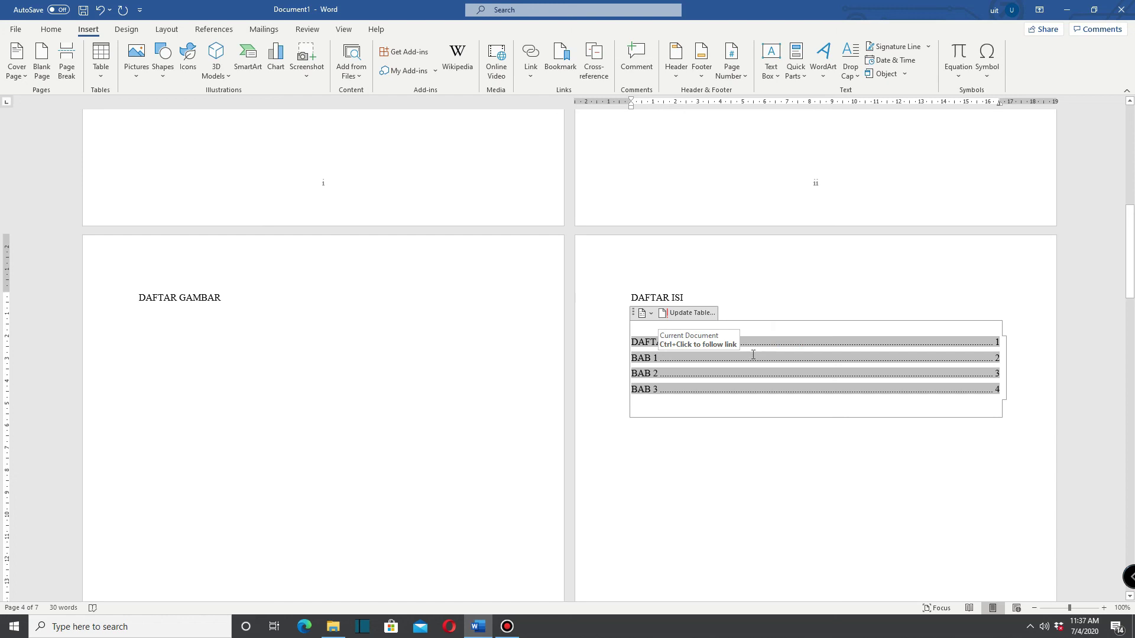
pyautogui.click(688, 313)
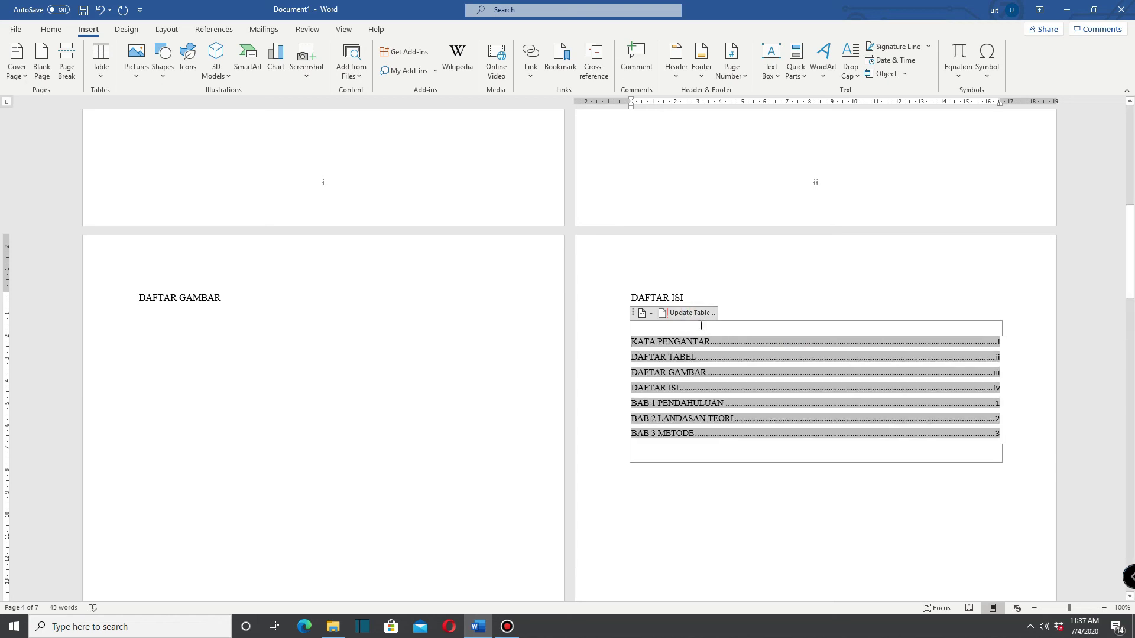
# Step: Check the page numbers of the BAB 1, BAB 2 and BAB 3 entries in the table of contents
pyautogui.click(741, 418)
pyautogui.doubleClick(996, 405)
pyautogui.doubleClick(996, 422)
pyautogui.click(994, 435)
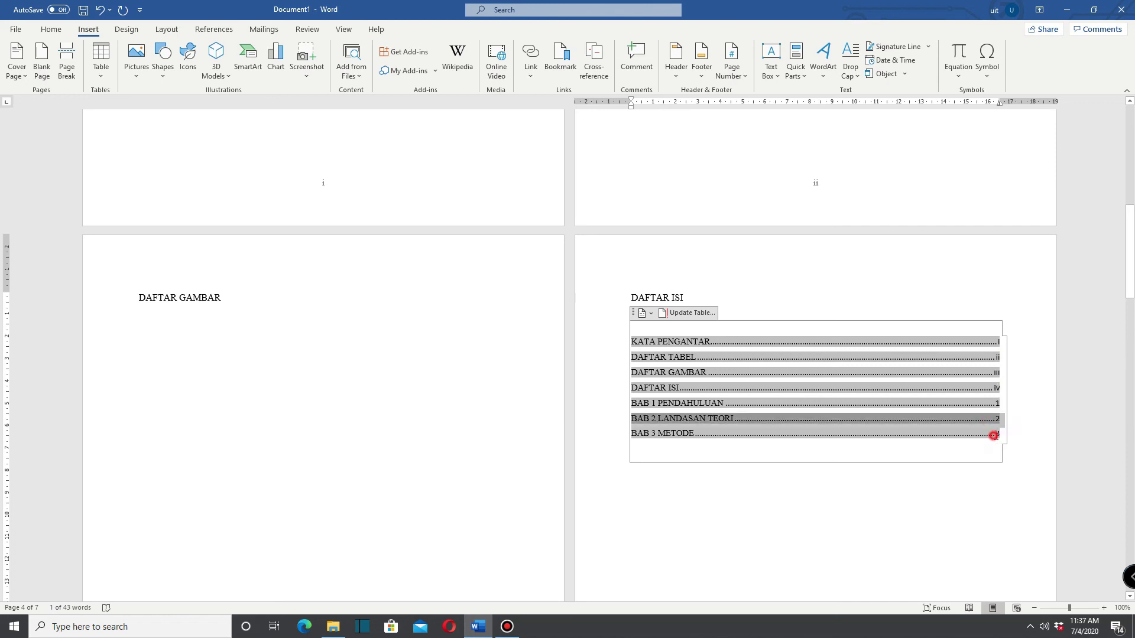
pyautogui.doubleClick(994, 435)
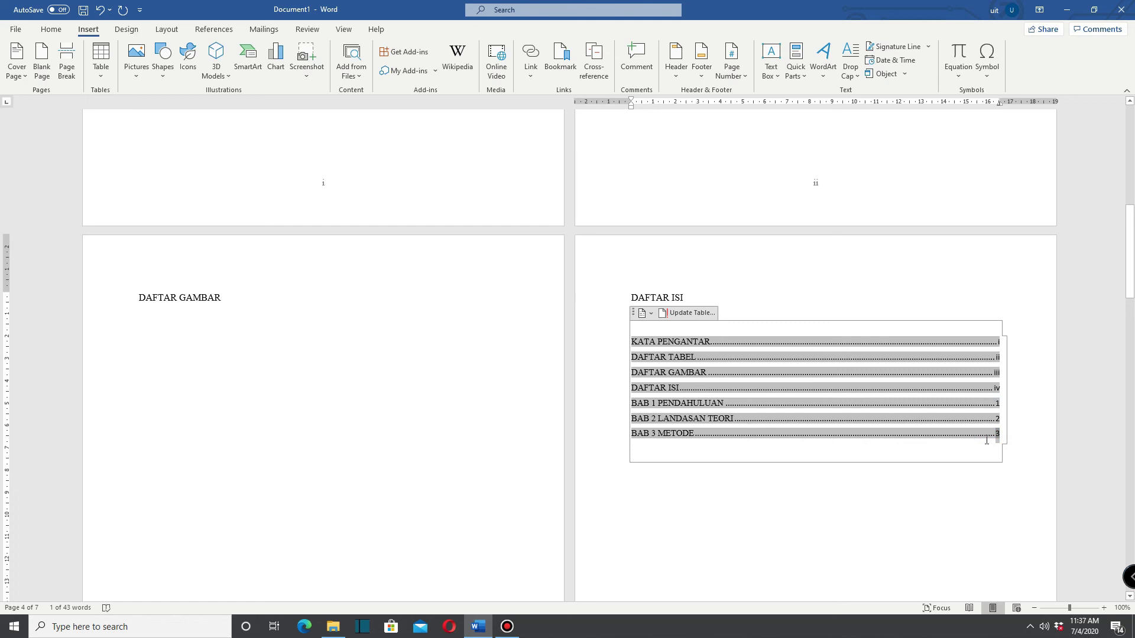
# Step: Format all table of contents entries, from KATA PENGANTAR to BAB 3 METODE, in Times New Roman at 12 pt
pyautogui.moveTo(999, 437); pyautogui.dragTo(608, 337)
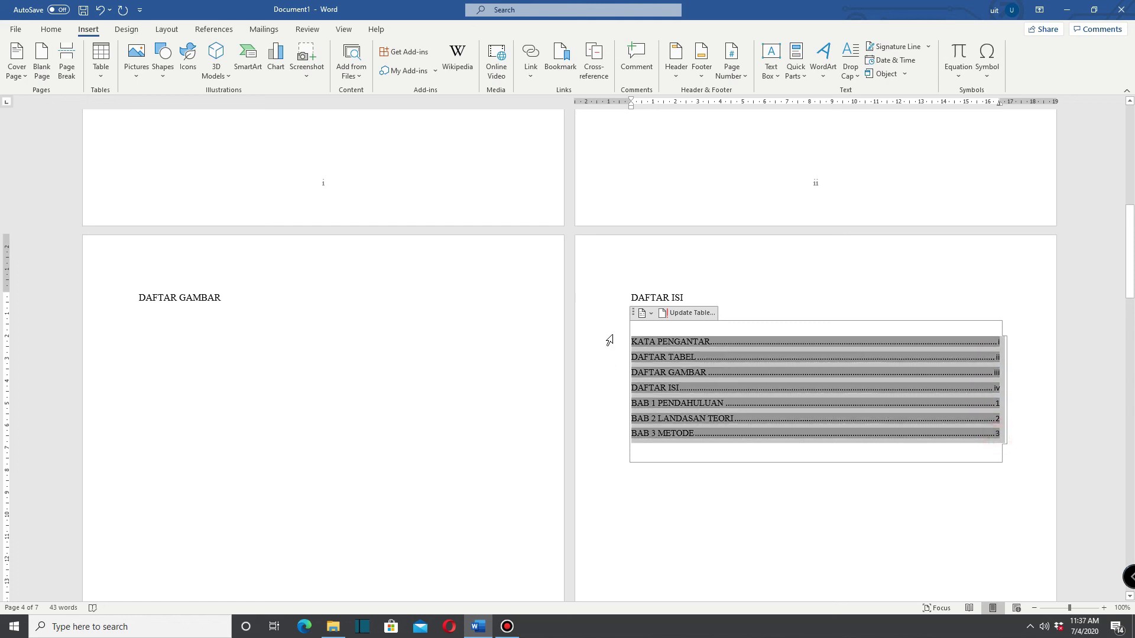
pyautogui.click(51, 29)
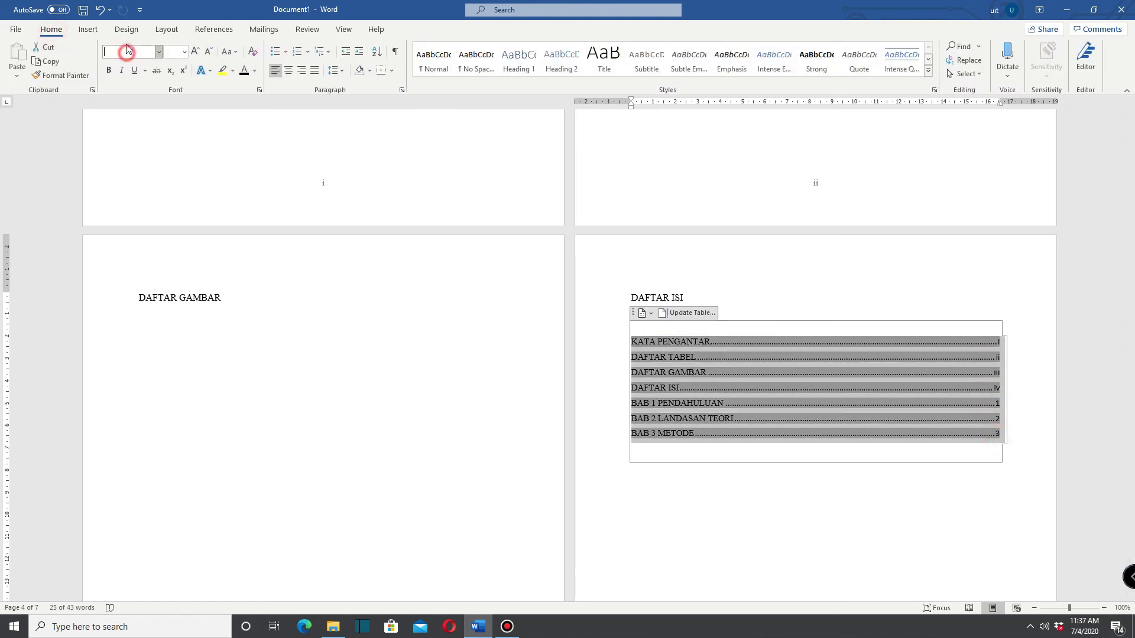
pyautogui.click(128, 51)
pyautogui.write('Times New Roman')
pyautogui.press('Return')
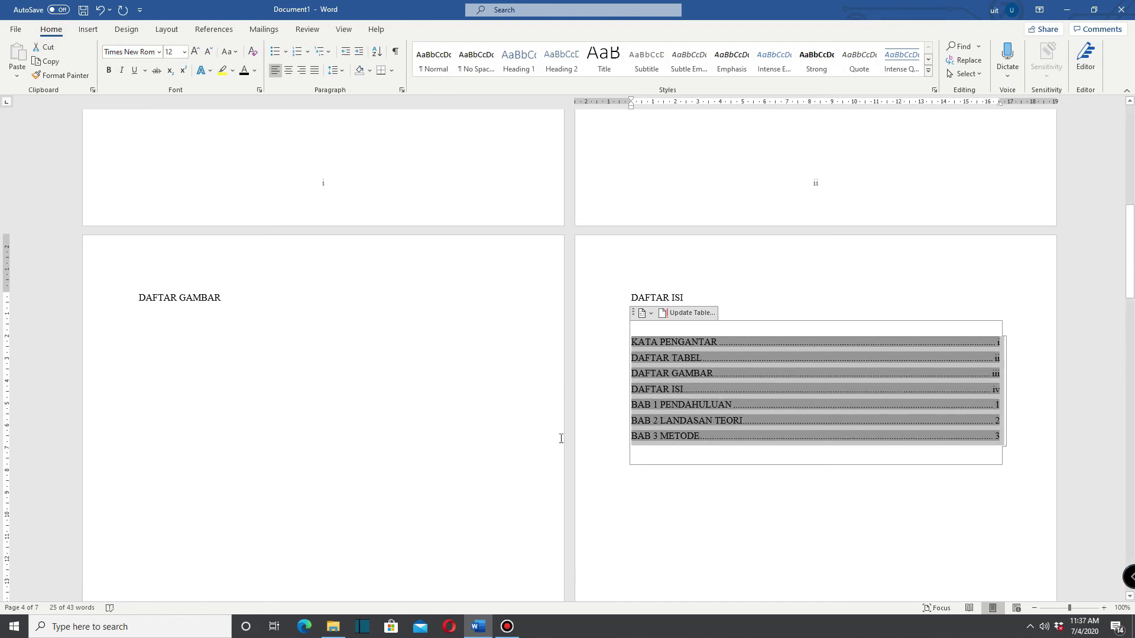
pyautogui.click(748, 482)
# Step: Compare the page numbers in the table of contents with the footers of the front-matter pages
pyautogui.scroll(-10, 857, 514)
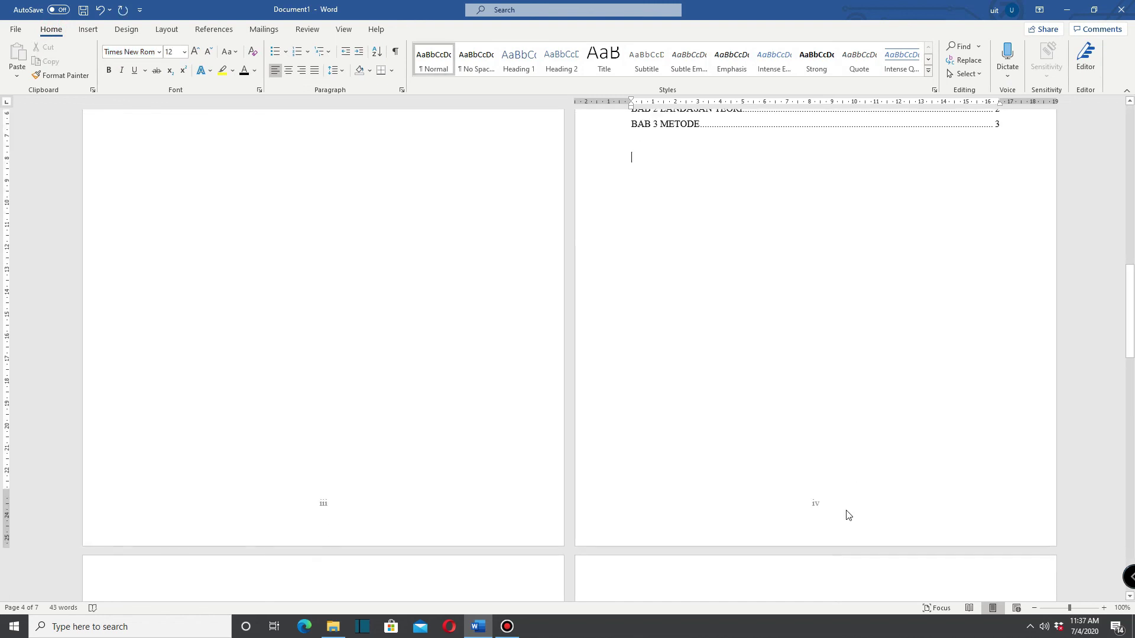
pyautogui.scroll(10, 860, 502)
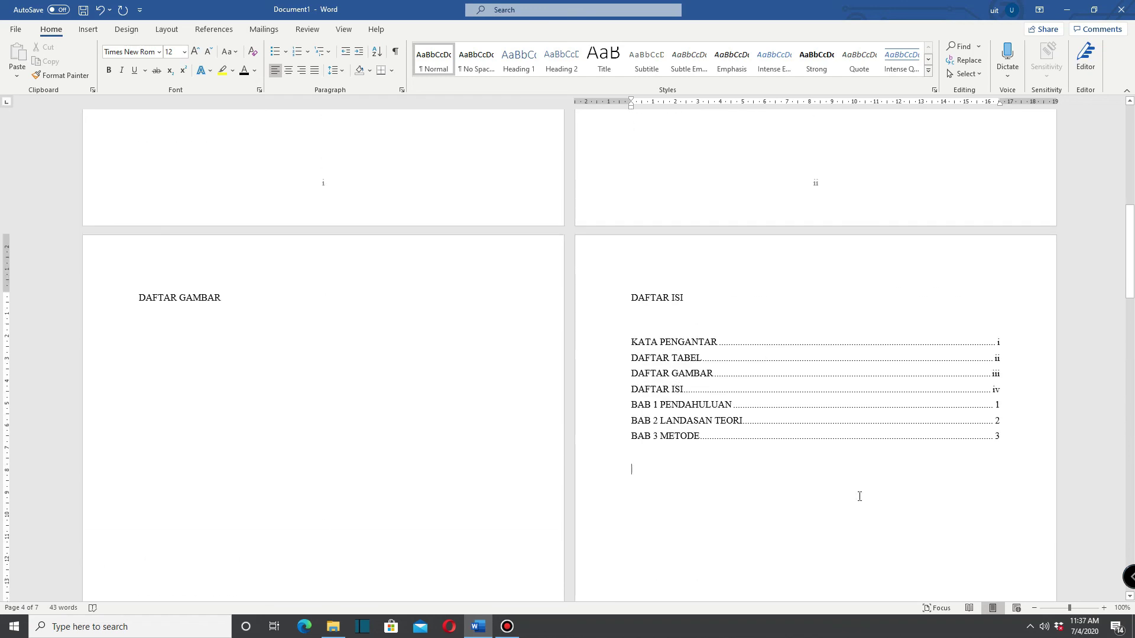
pyautogui.scroll(2, 857, 497)
pyautogui.click(965, 463)
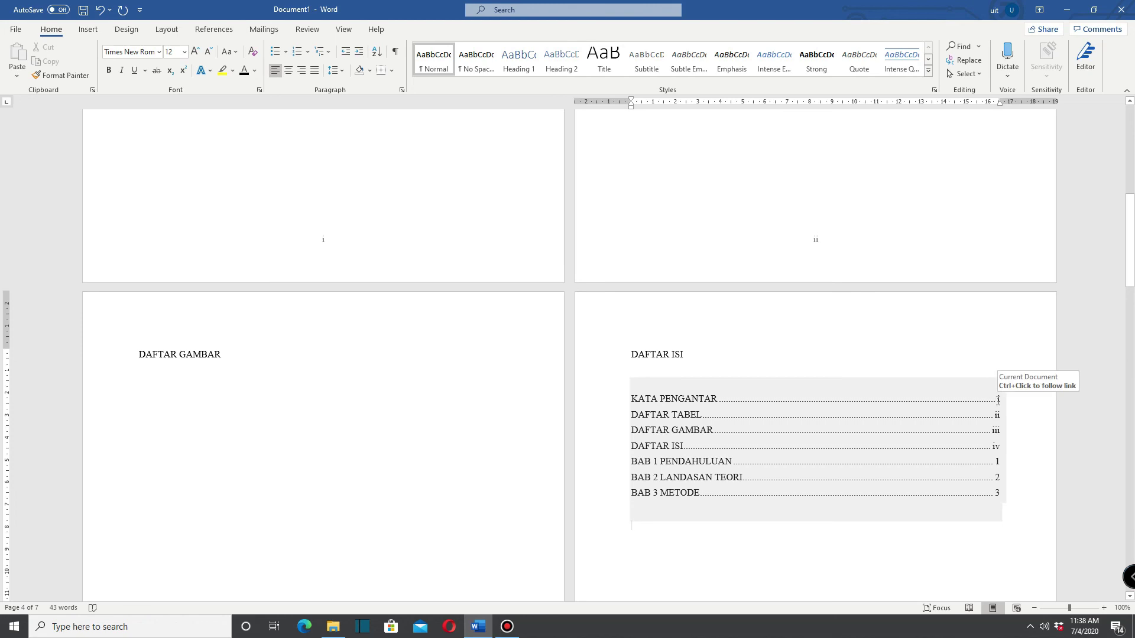
pyautogui.scroll(-9, 819, 542)
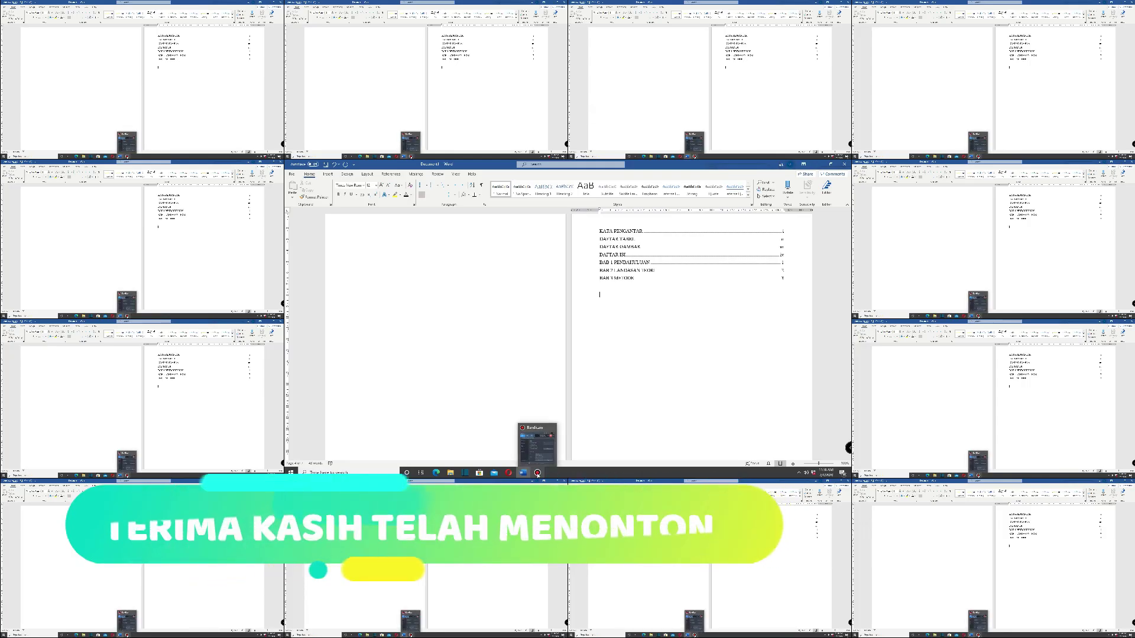
pyautogui.click(507, 631)
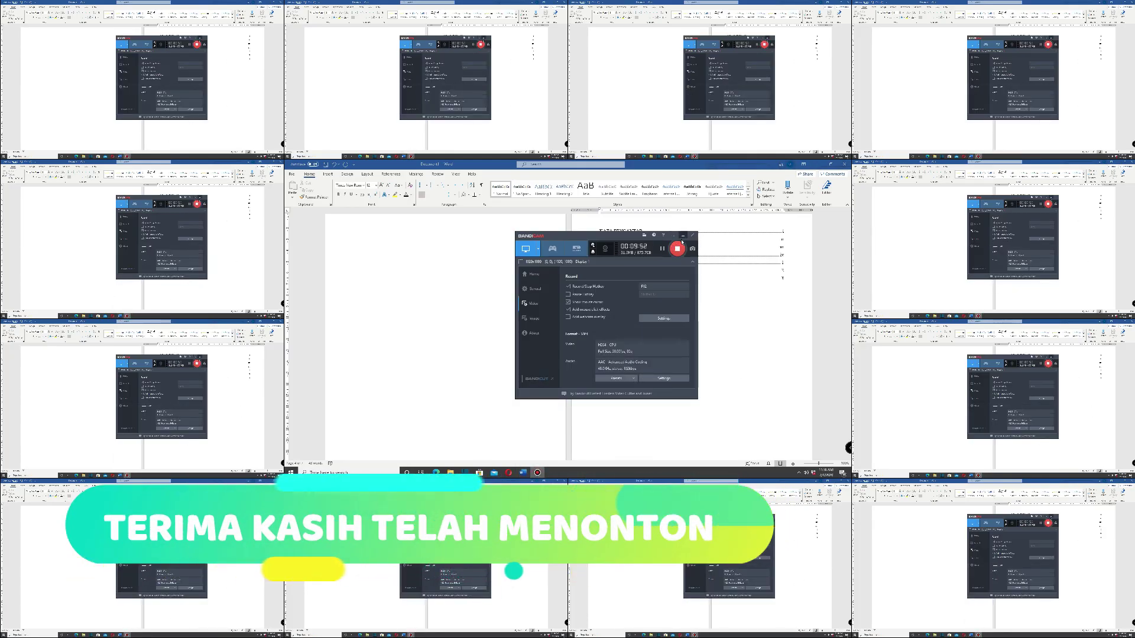